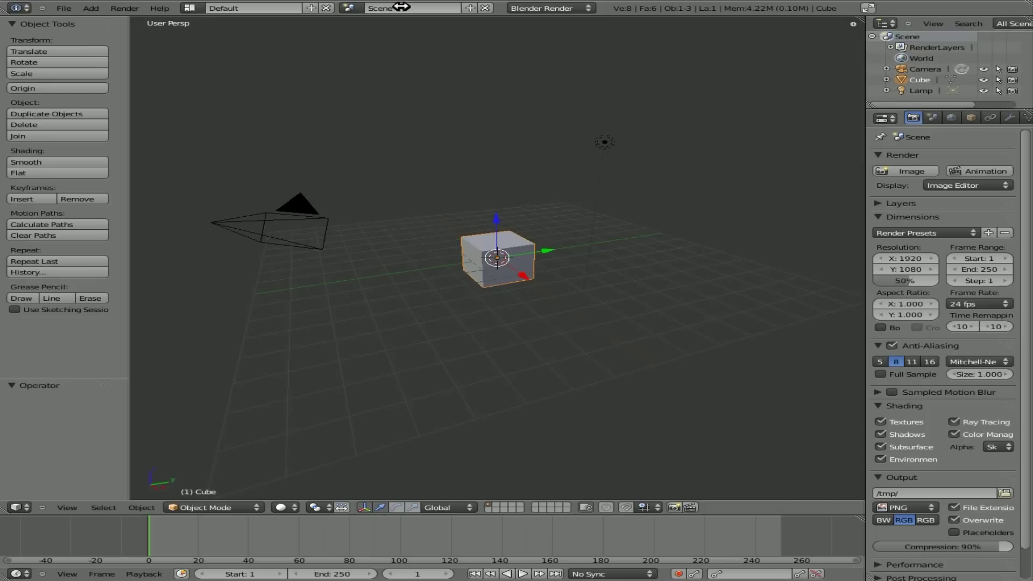
# Step: Place the 3D cursor away from the cube and snap it back to the center of the scene
pyautogui.click(747, 41)
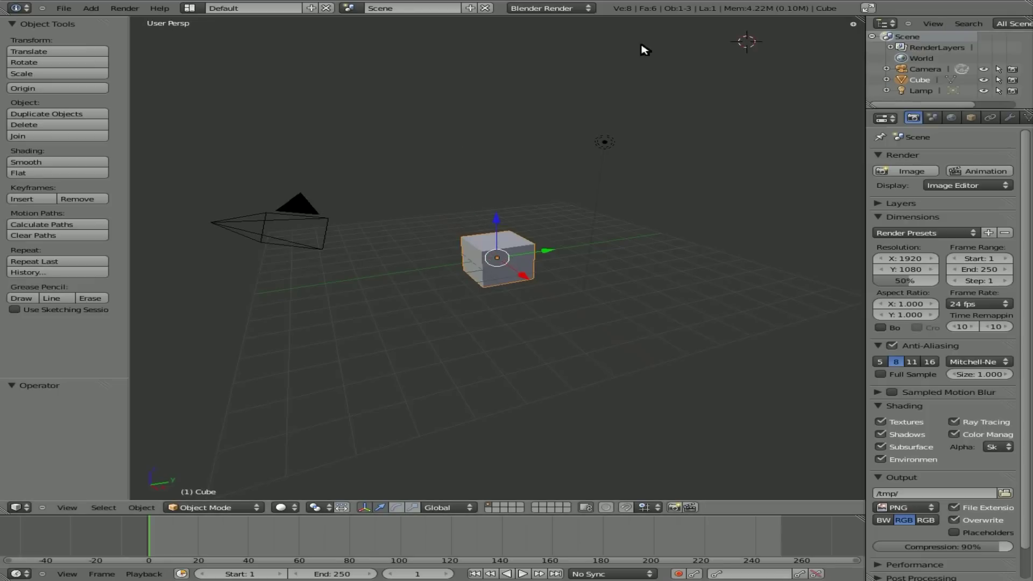
pyautogui.hotkey('shift', 's')
pyautogui.click(526, 202)
# Step: Hide the object tools shelf and widen the properties area beside the 3D view
pyautogui.press('t')
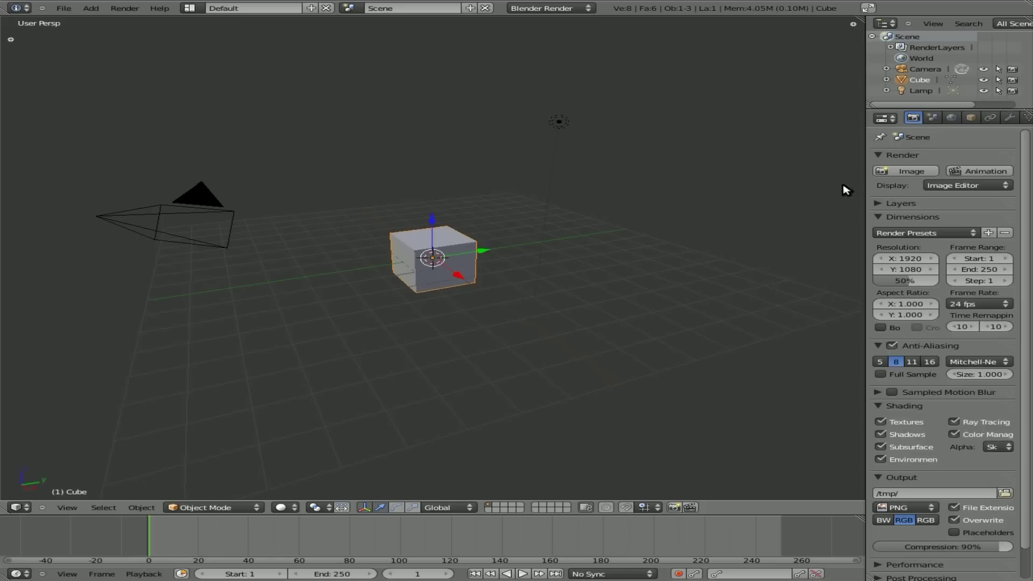
pyautogui.moveTo(866, 181); pyautogui.dragTo(819, 179)
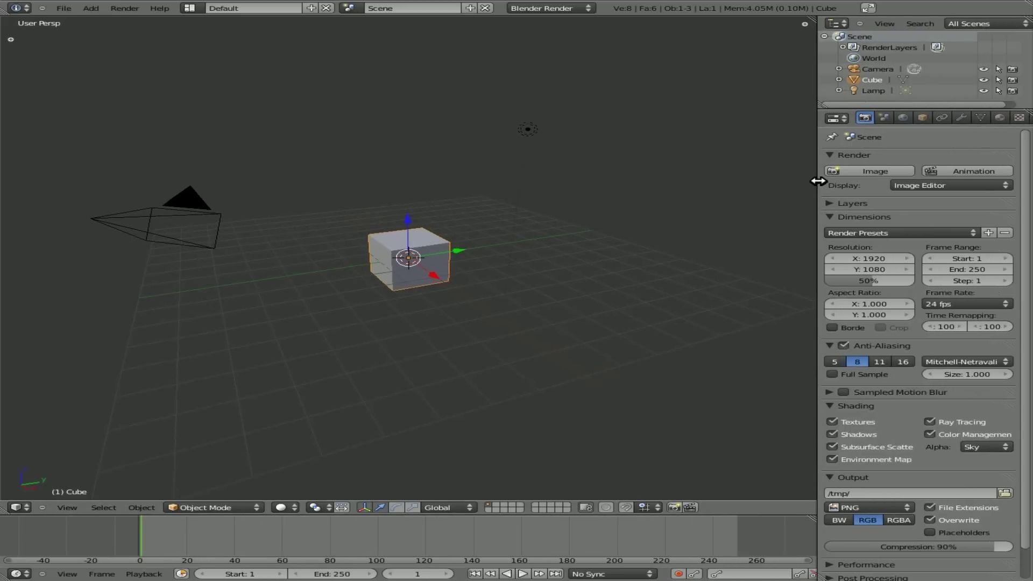
# Step: Delete the default cube and add a plane at the center of the scene
pyautogui.press('x')
pyautogui.click(419, 202)
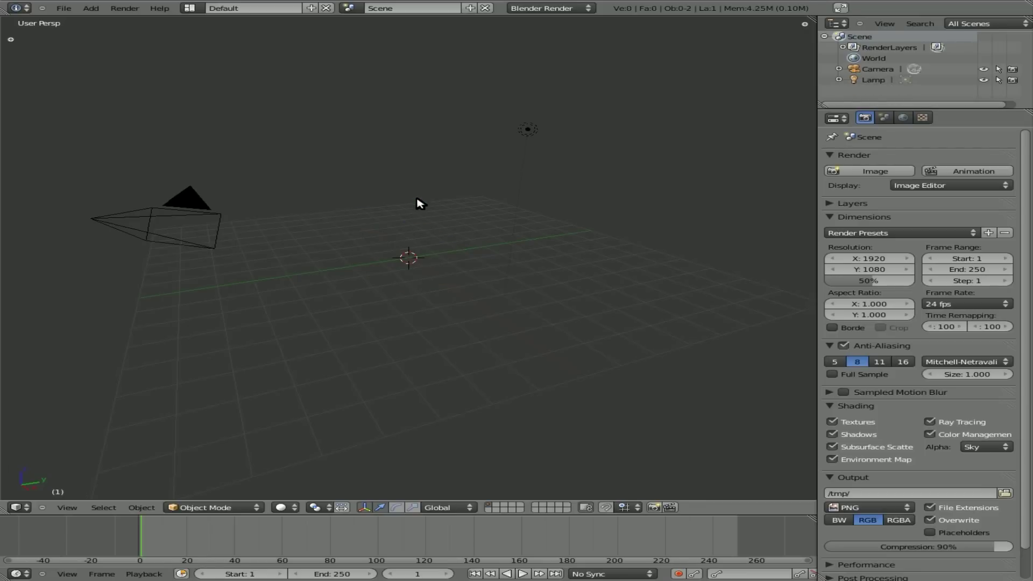
pyautogui.press('space')
pyautogui.write('plane')
pyautogui.press('Return')
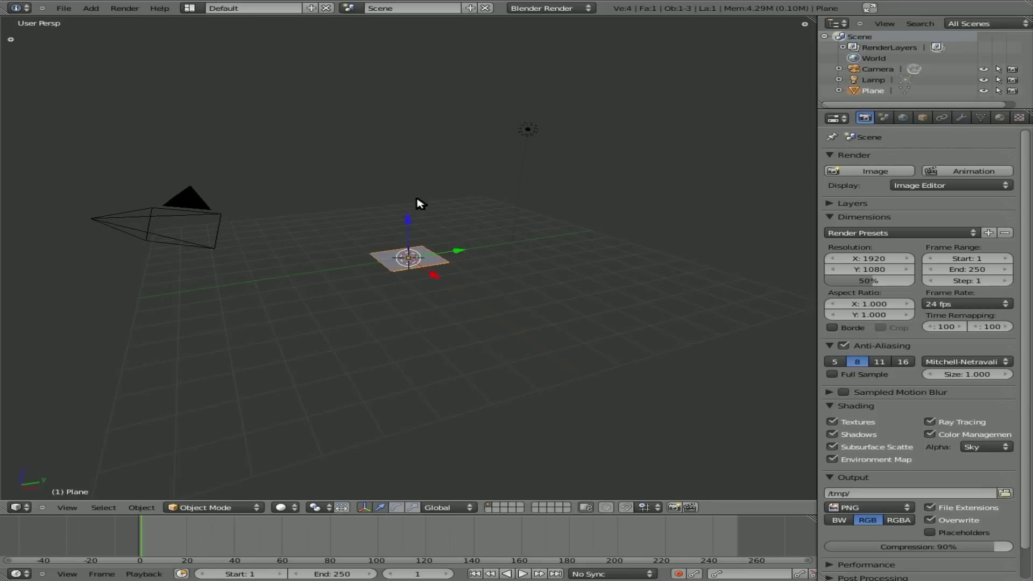
# Step: Rotate the plane 90 degrees about the X axis and align the camera to the front view
pyautogui.write('rx90')
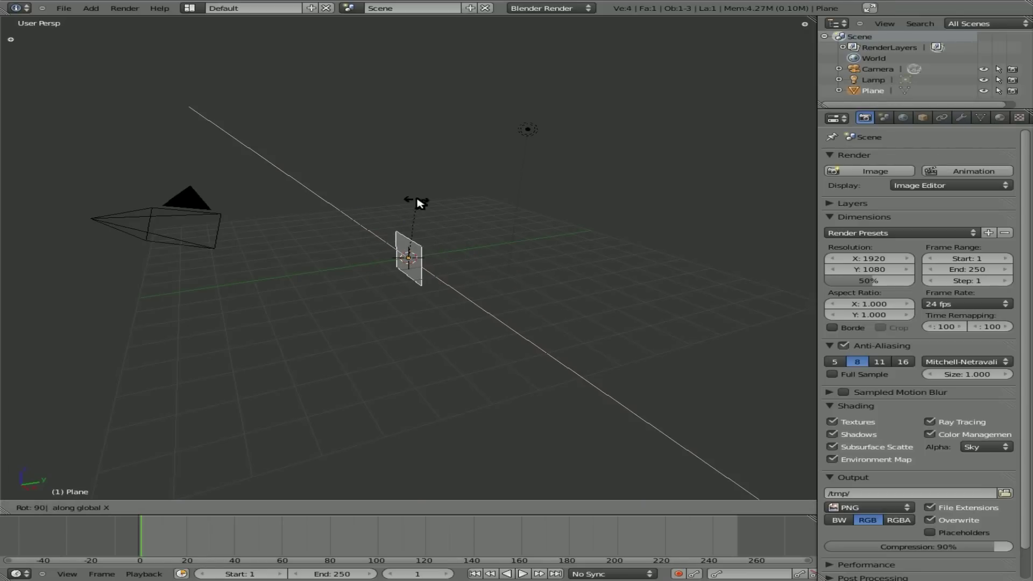
pyautogui.press('Return')
pyautogui.press('KP_1')
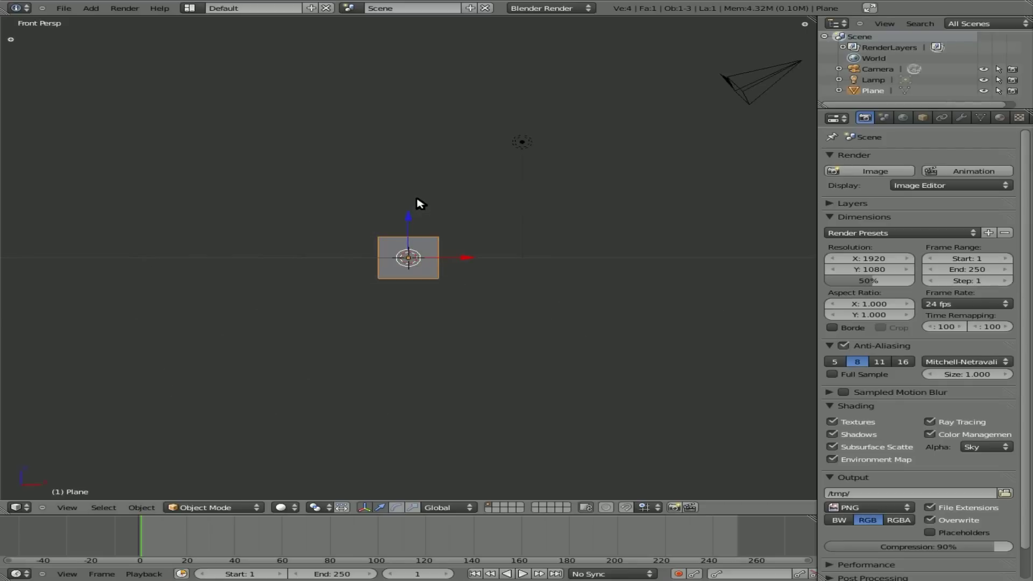
pyautogui.press('KP_0')
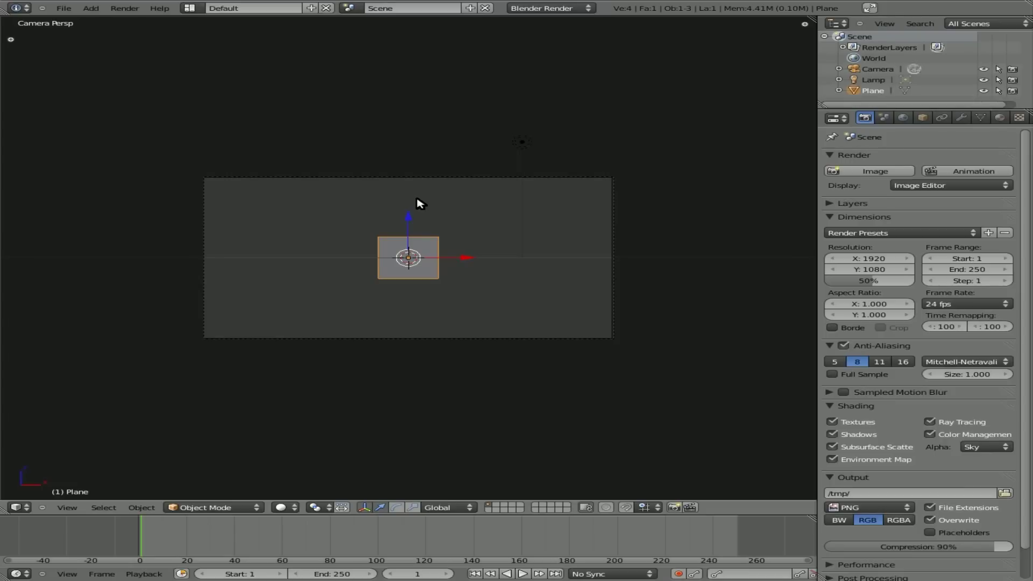
# Step: Scale the plane up by about 3.8 to the camera frame's height and stretch it along X to fill the frame's width
pyautogui.scroll(3, 472, 248)
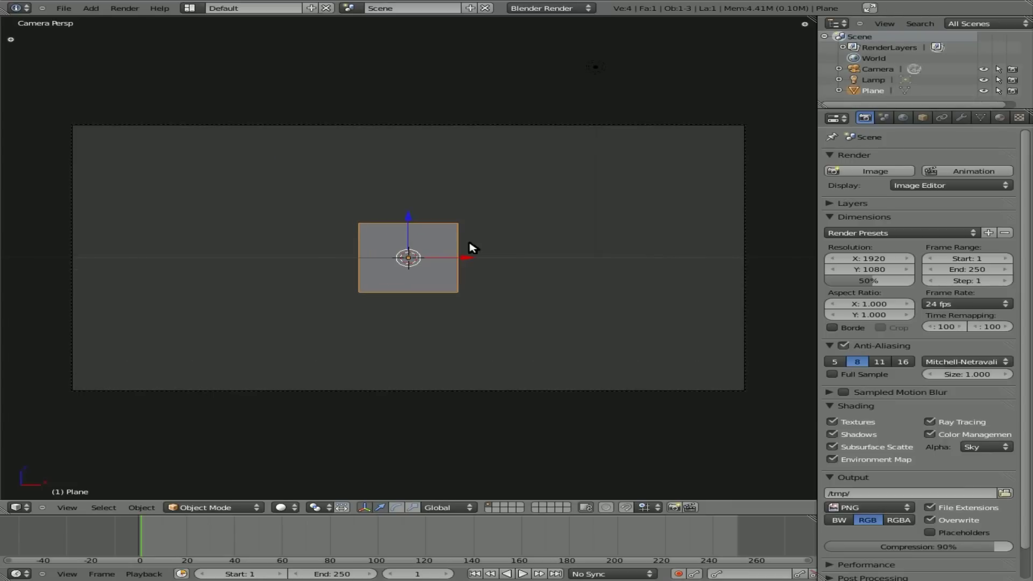
pyautogui.scroll(1, 472, 249)
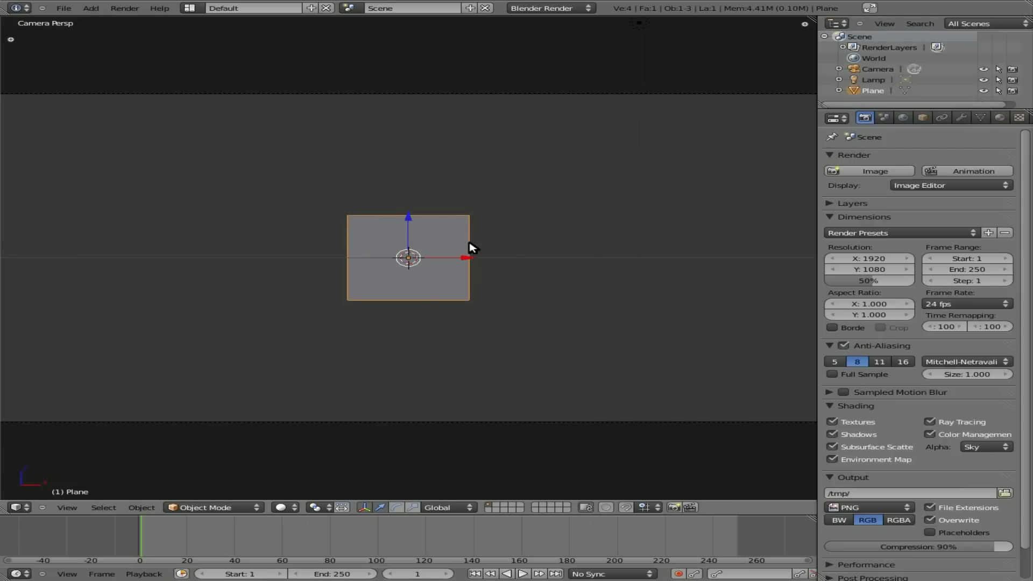
pyautogui.scroll(-1, 472, 248)
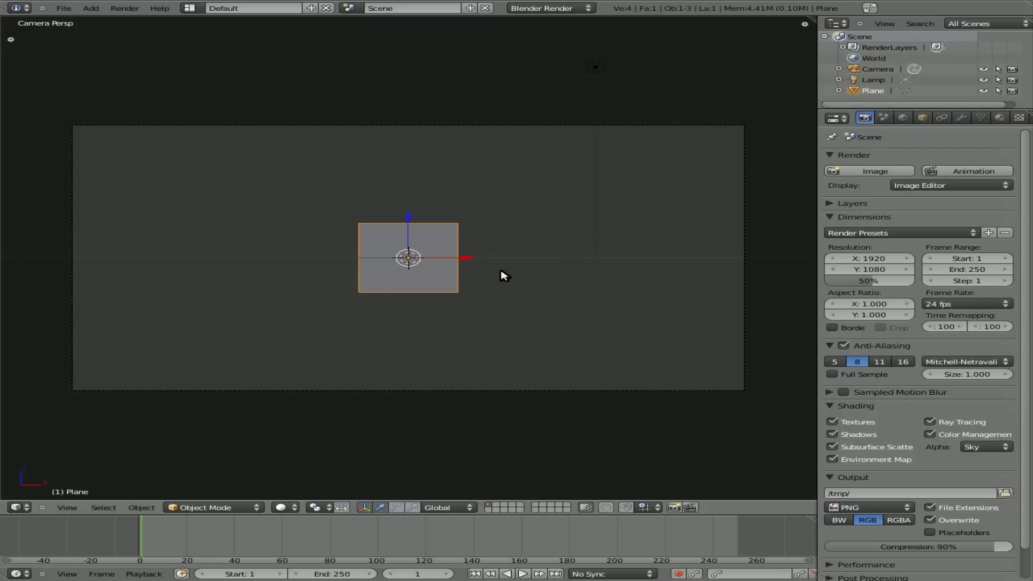
pyautogui.press('s')
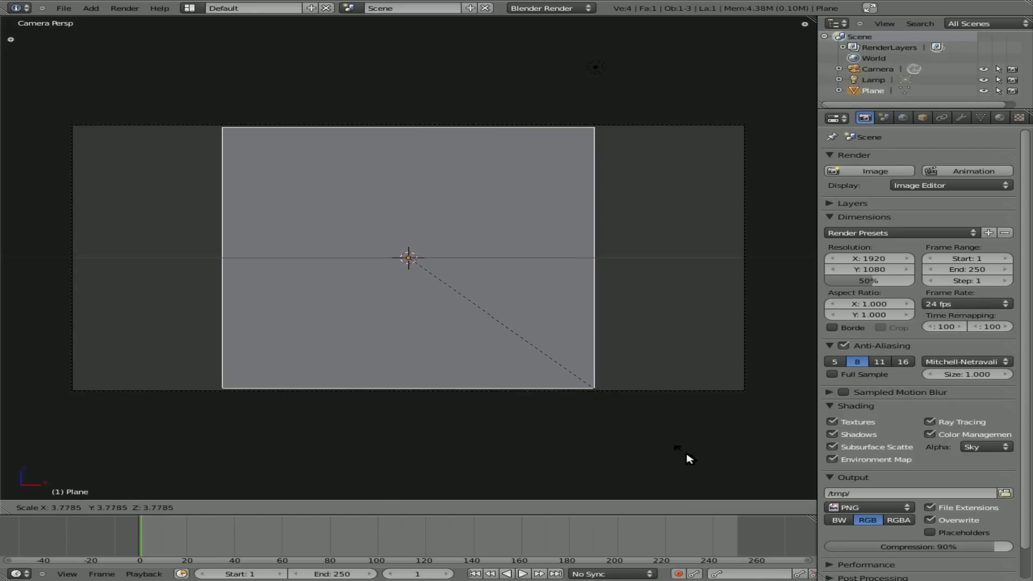
pyautogui.click(687, 457)
pyautogui.press('s')
pyautogui.press('x')
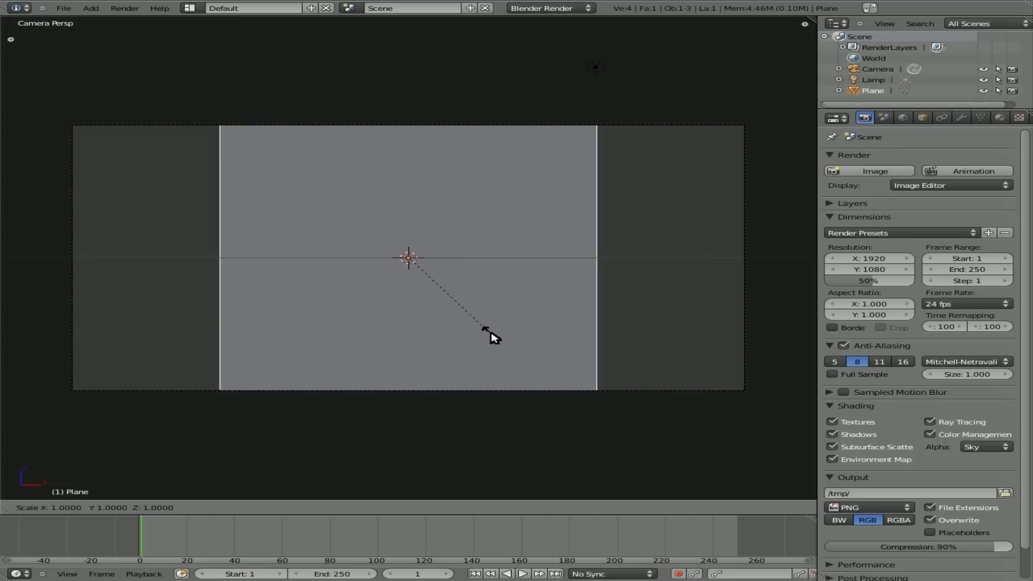
pyautogui.click(546, 402)
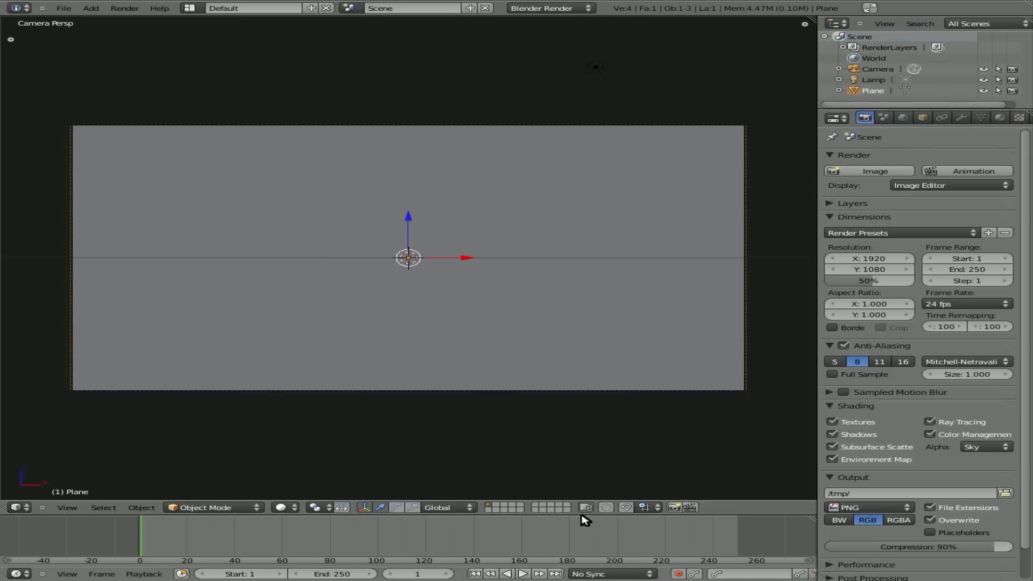
# Step: Turn the timeline area into a UV/Image Editor and enlarge it
pyautogui.moveTo(581, 513); pyautogui.dragTo(581, 463)
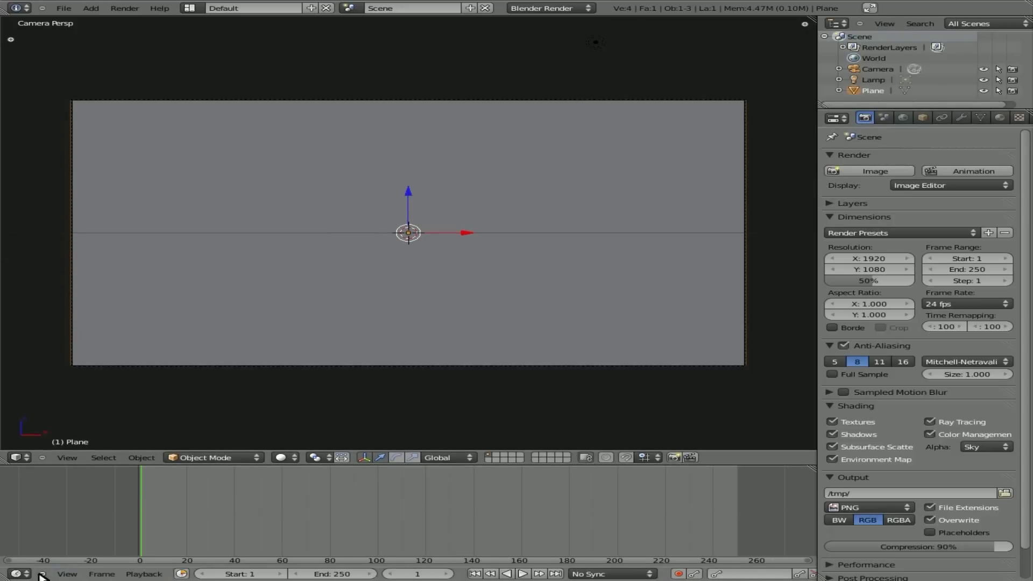
pyautogui.click(18, 574)
pyautogui.click(56, 500)
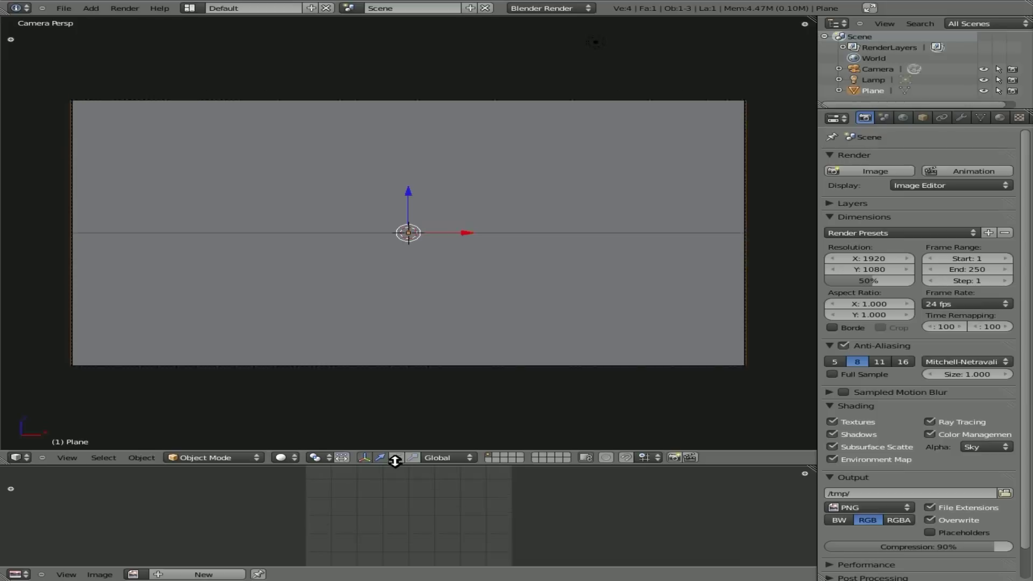
pyautogui.moveTo(392, 464); pyautogui.dragTo(382, 418)
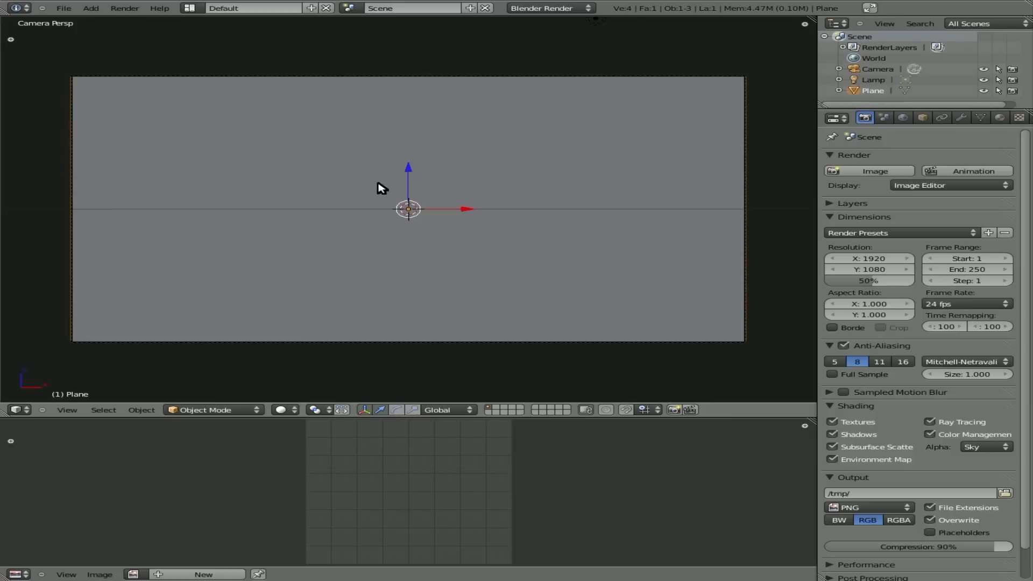
# Step: Unwrap the plane's face in Edit Mode to create its UV layout
pyautogui.press('Tab')
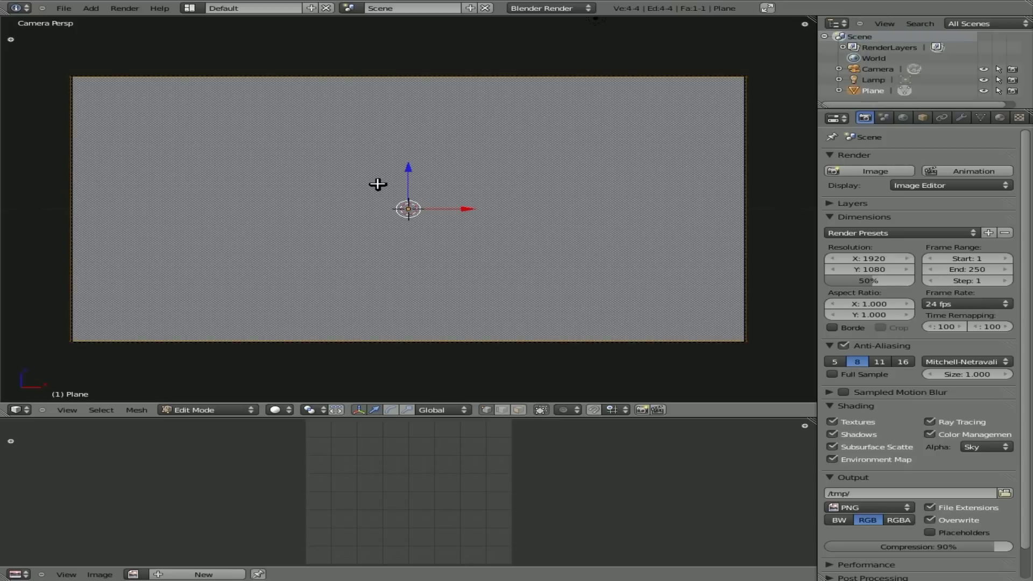
pyautogui.press('u')
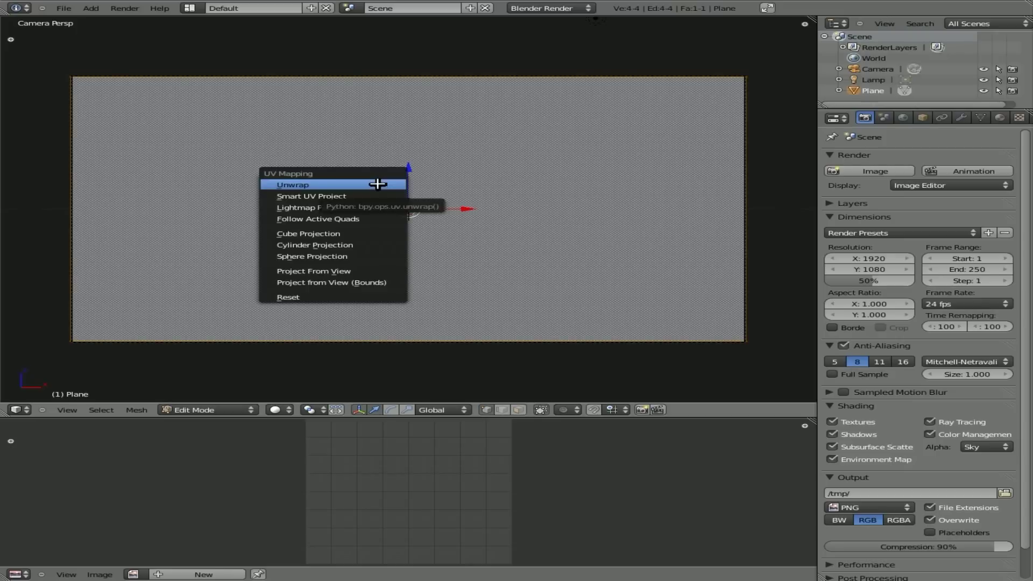
pyautogui.click(377, 184)
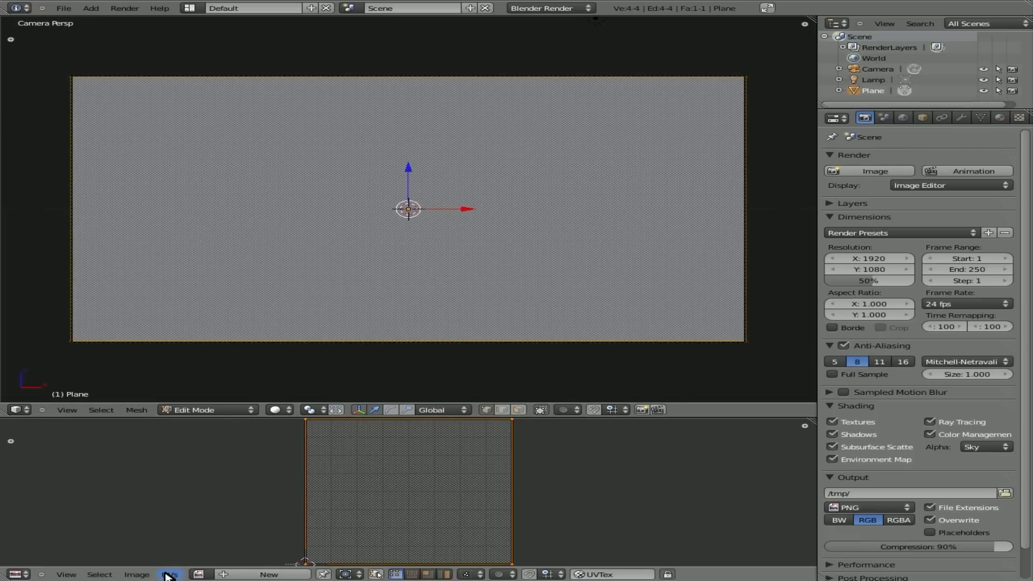
# Step: Load bg.jpg from the /tmp folder as the image for the plane's UV layout
pyautogui.click(136, 574)
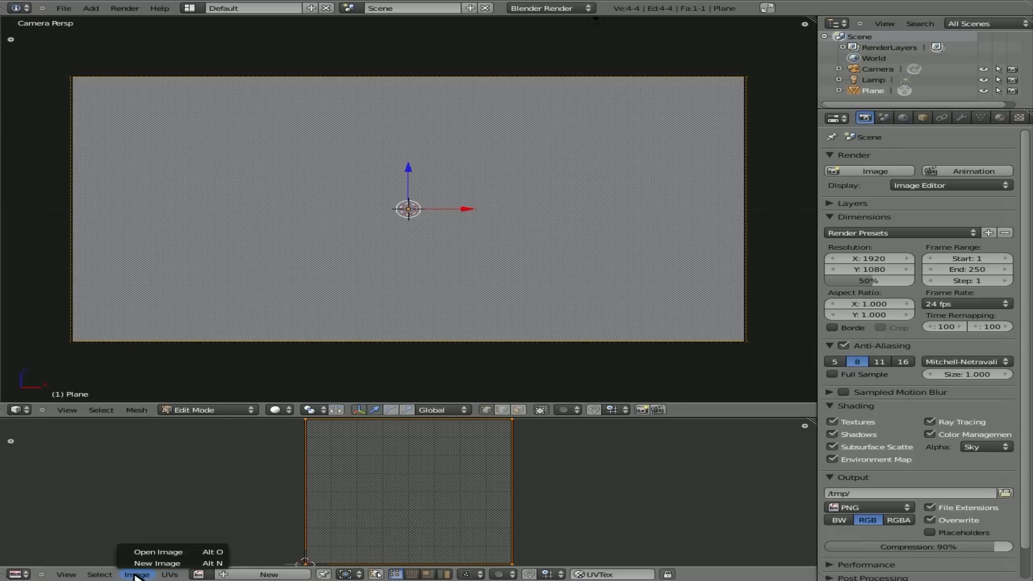
pyautogui.click(146, 554)
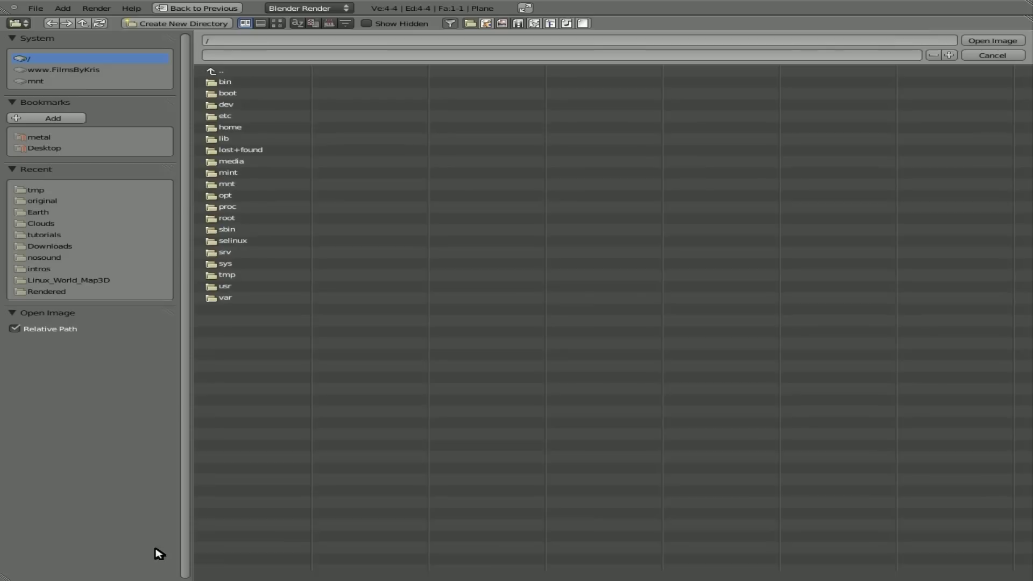
pyautogui.click(225, 276)
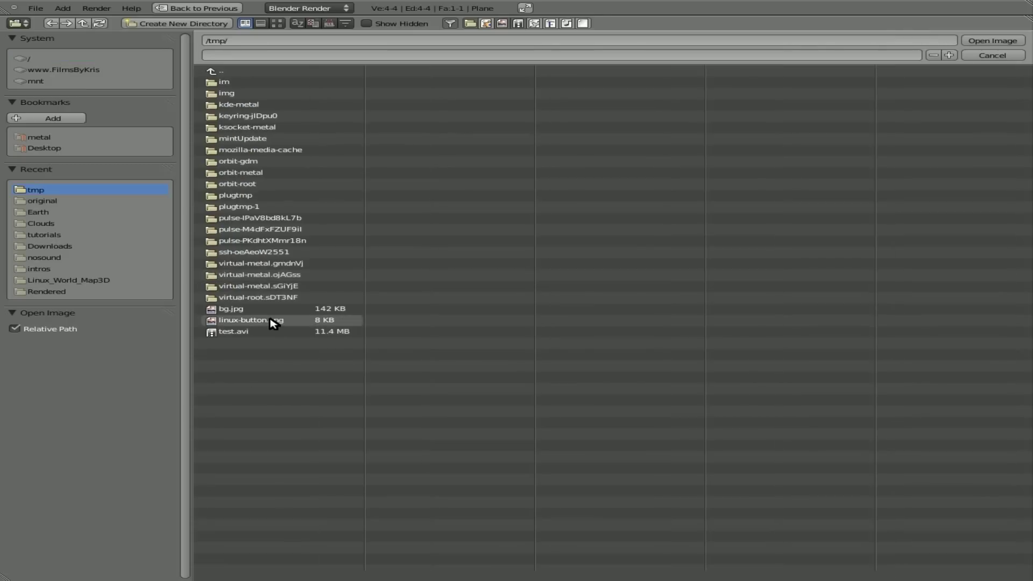
pyautogui.click(272, 321)
pyautogui.click(240, 311)
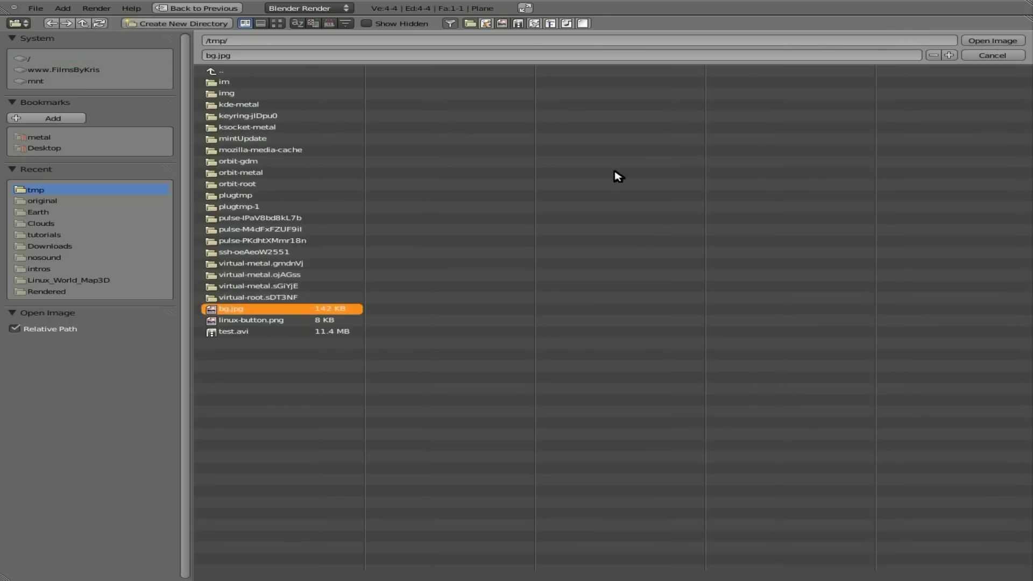
pyautogui.click(1007, 41)
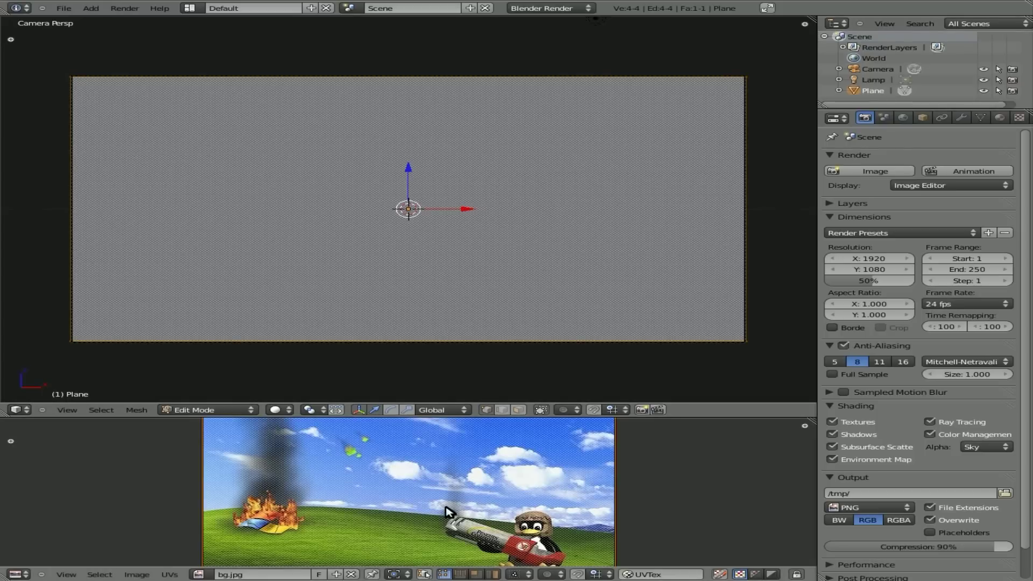
# Step: Set the 3D view to Textured shading and rotate the plane's UVs 180 degrees, returning to Object Mode
pyautogui.click(275, 411)
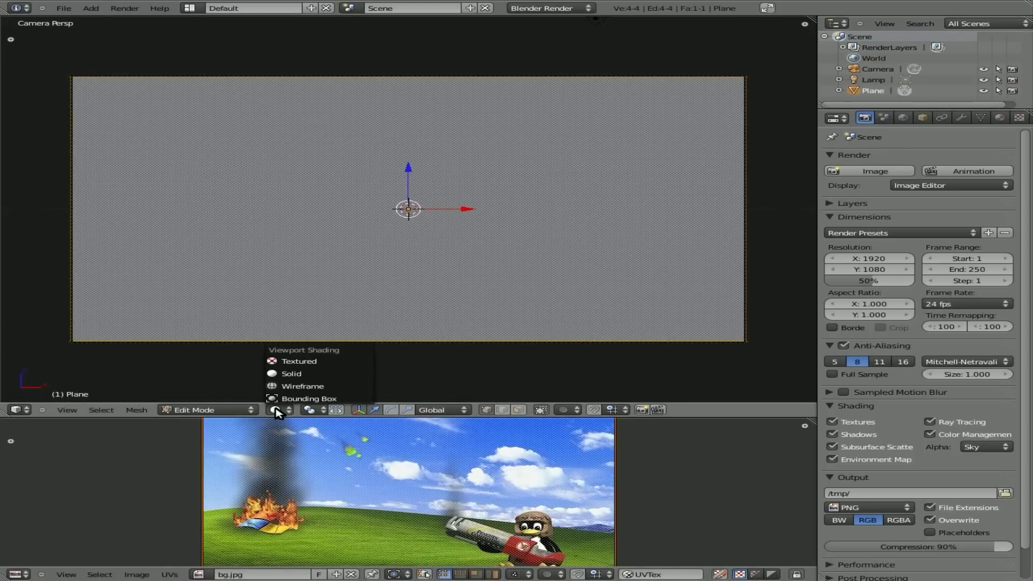
pyautogui.click(284, 362)
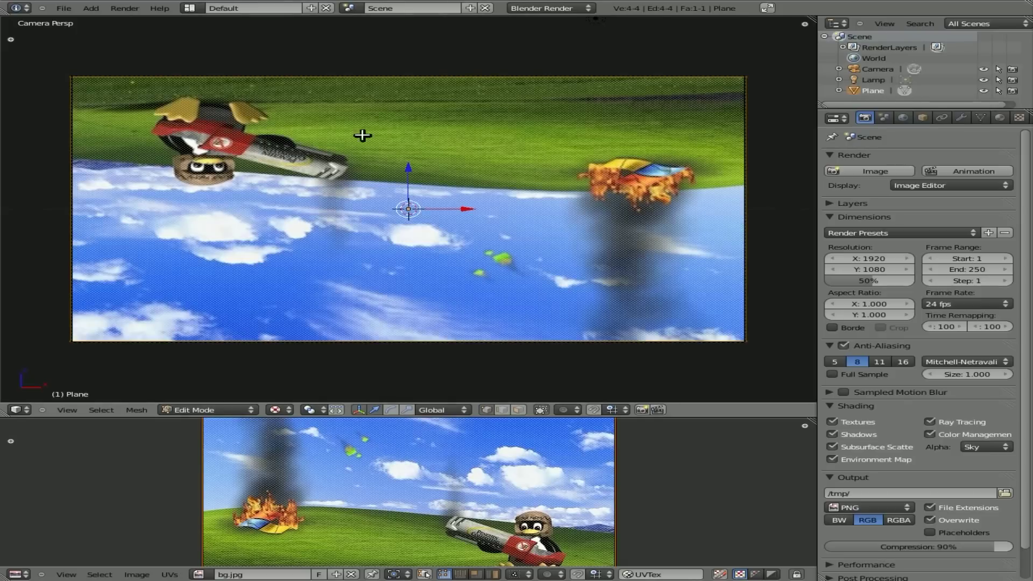
pyautogui.scroll(-2, 553, 486)
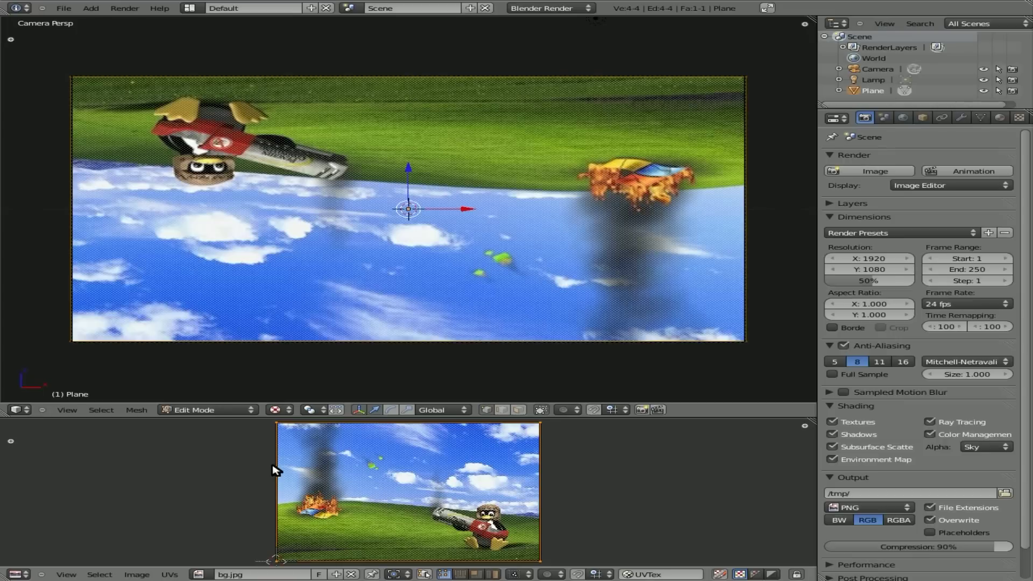
pyautogui.press('r')
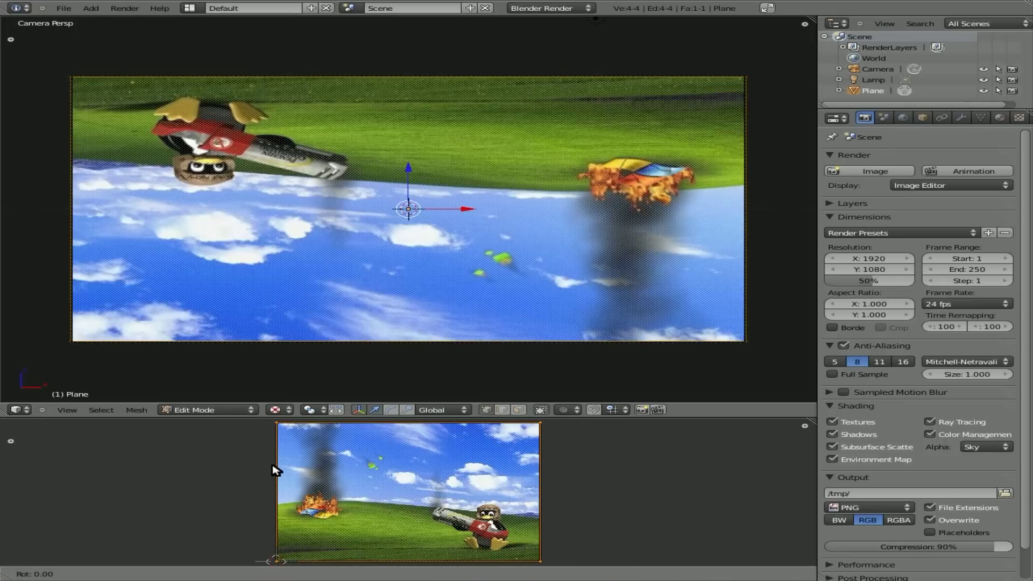
pyautogui.write('180')
pyautogui.press('Return')
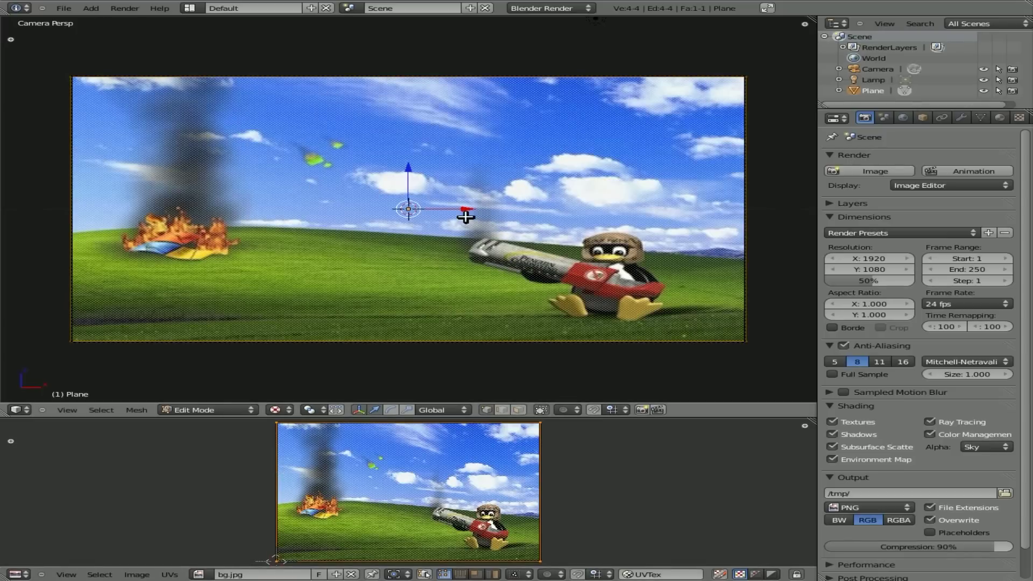
pyautogui.press('Tab')
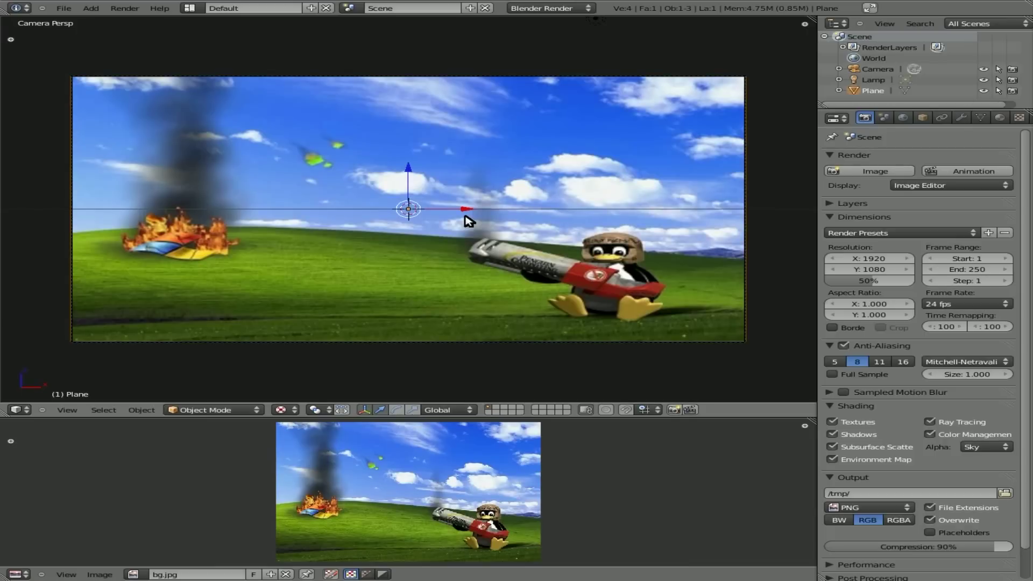
# Step: Render a test image of the camera view and return to the 3D view
pyautogui.press('F12')
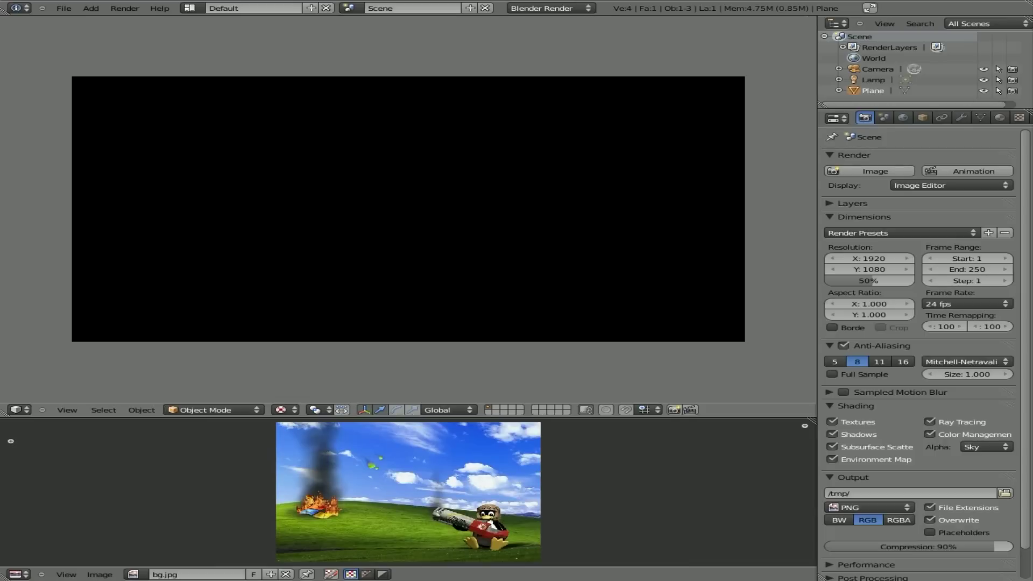
pyautogui.press('Escape')
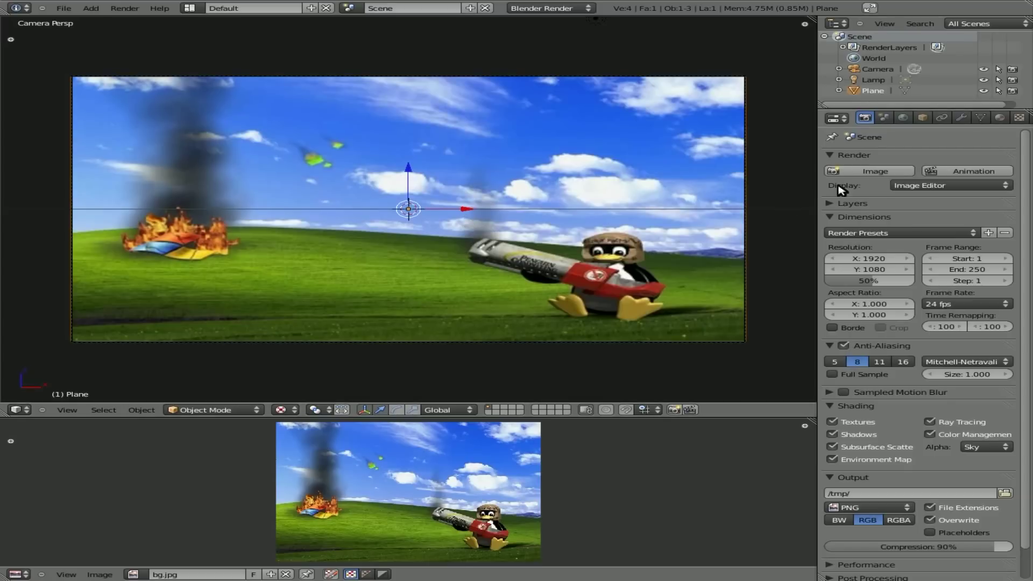
# Step: Add a new material to the background plane and make it Shadeless
pyautogui.moveTo(817, 167); pyautogui.dragTo(776, 166)
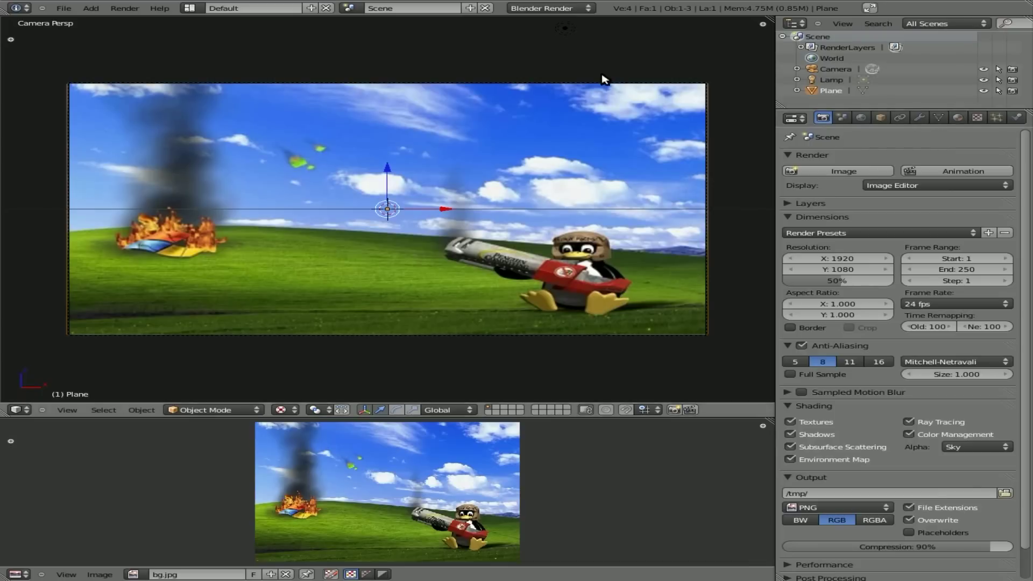
pyautogui.click(957, 118)
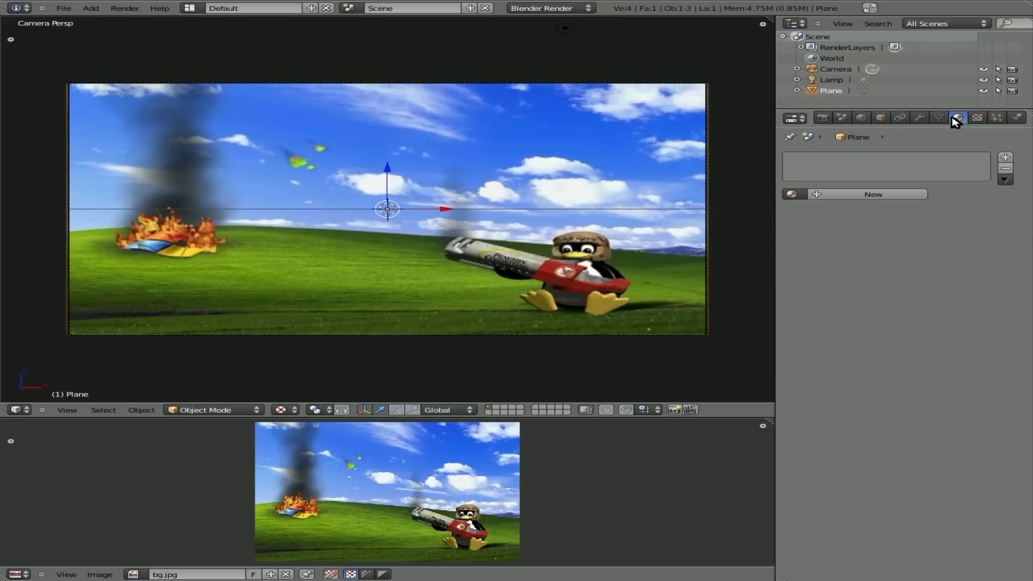
pyautogui.click(834, 196)
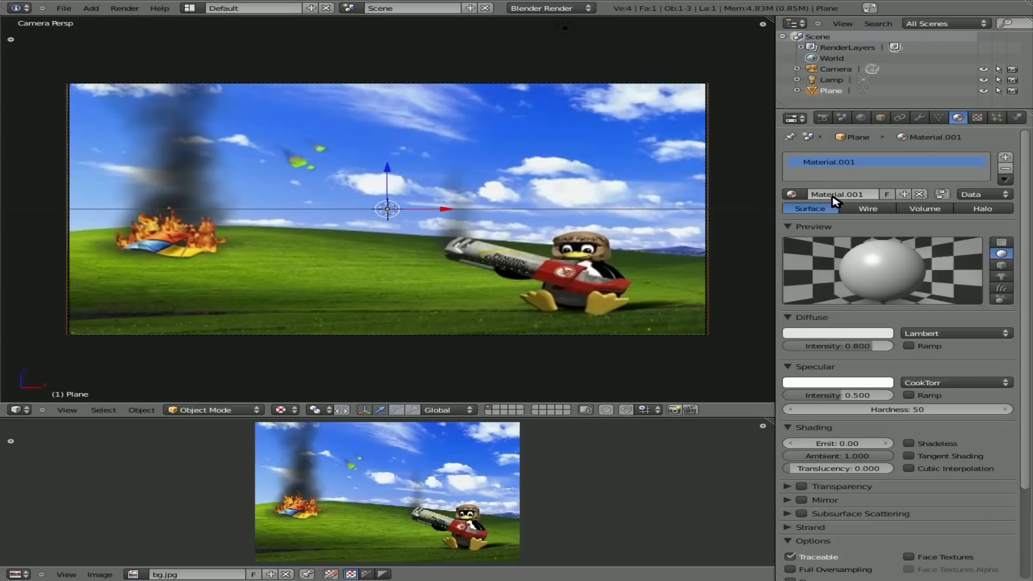
pyautogui.click(909, 443)
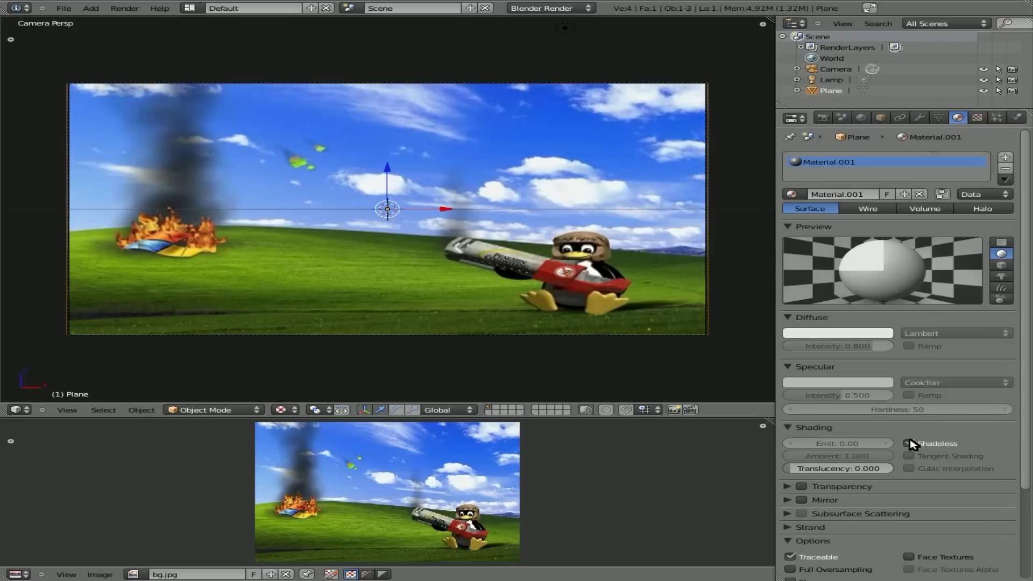
pyautogui.hotkey('shift', 'z')
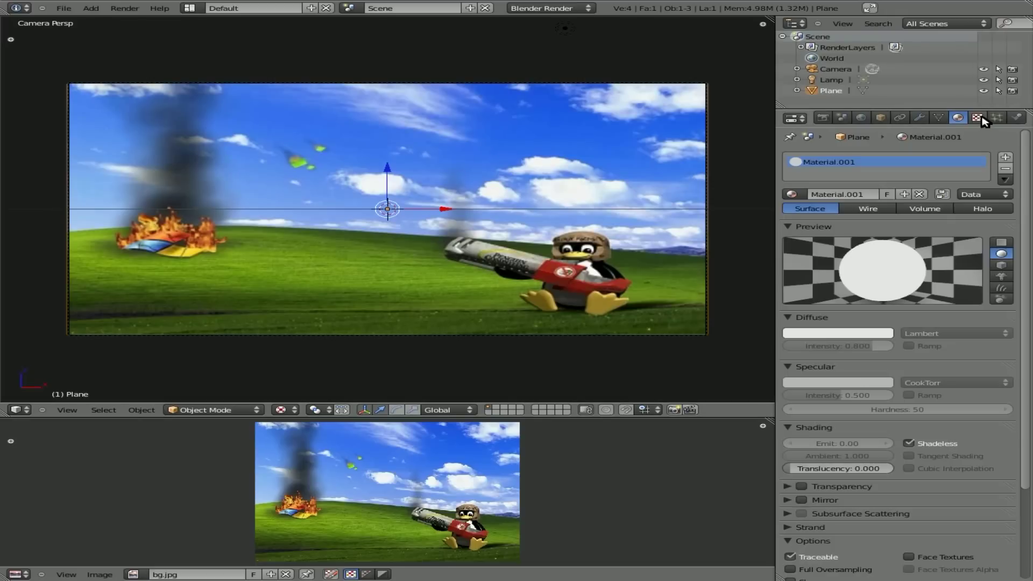
# Step: Add an Image or Movie texture using bg.jpg to the plane's material and pack the image into the file
pyautogui.click(977, 118)
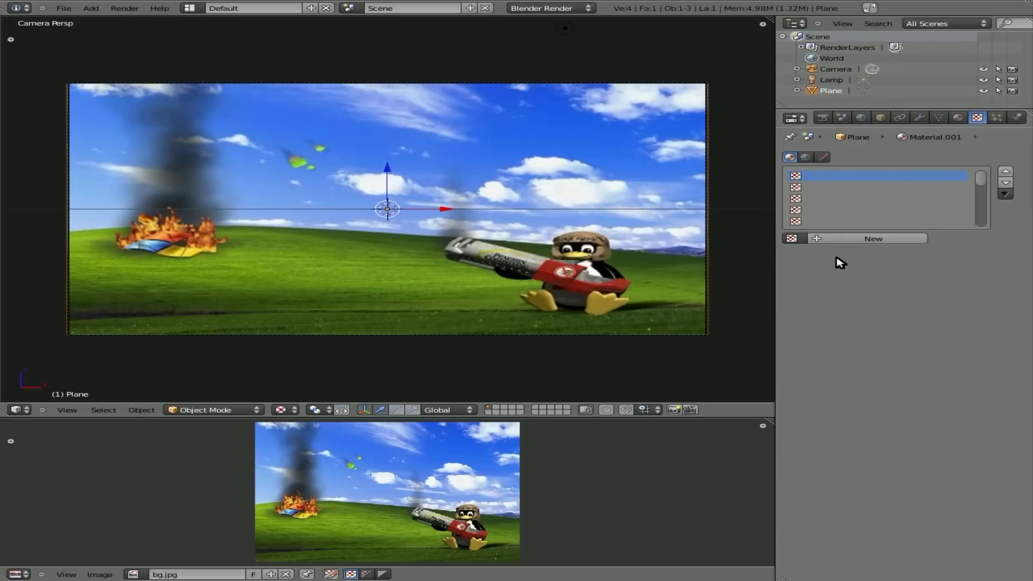
pyautogui.click(843, 242)
pyautogui.click(878, 253)
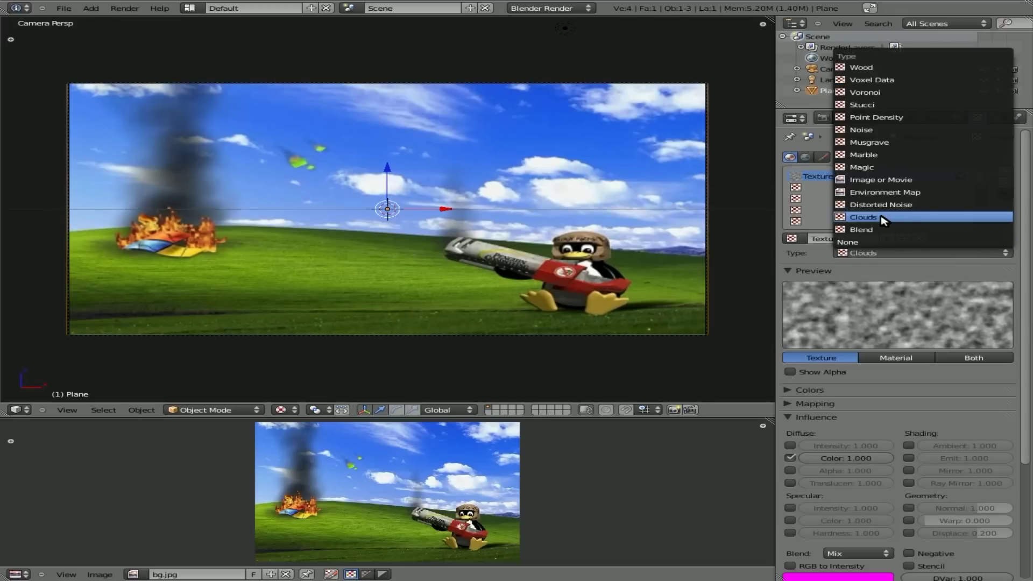
pyautogui.click(874, 180)
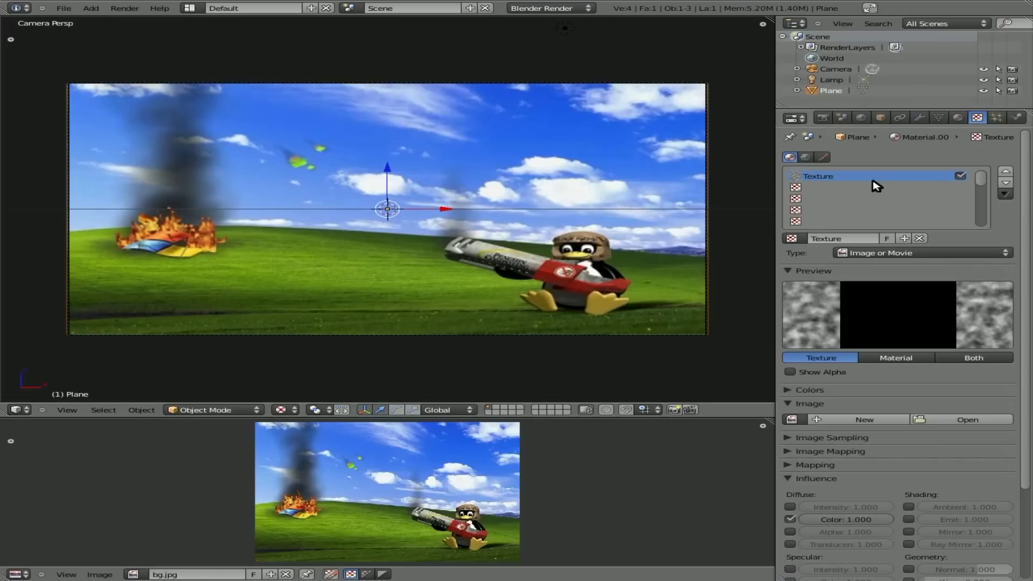
pyautogui.click(793, 419)
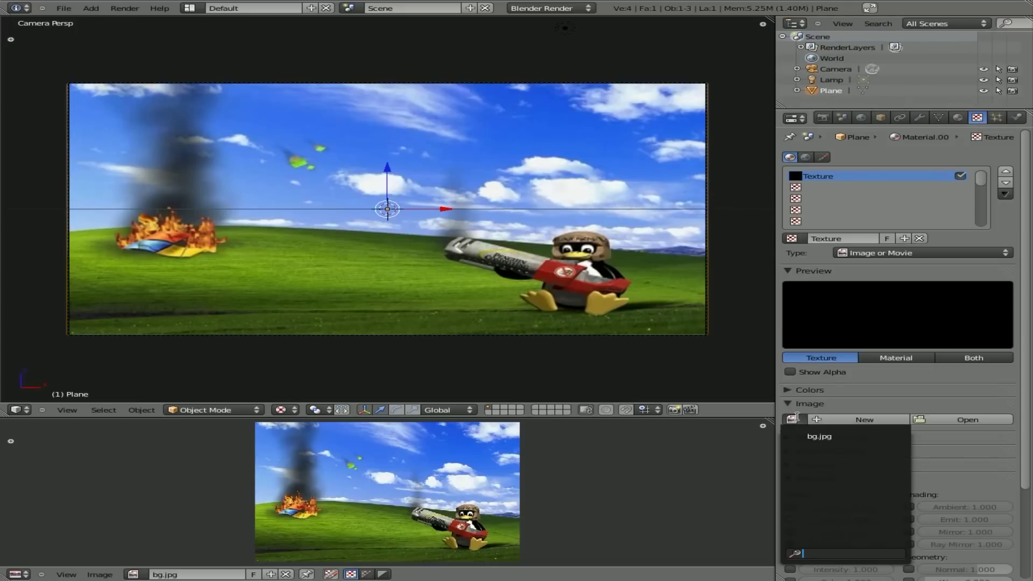
pyautogui.click(841, 435)
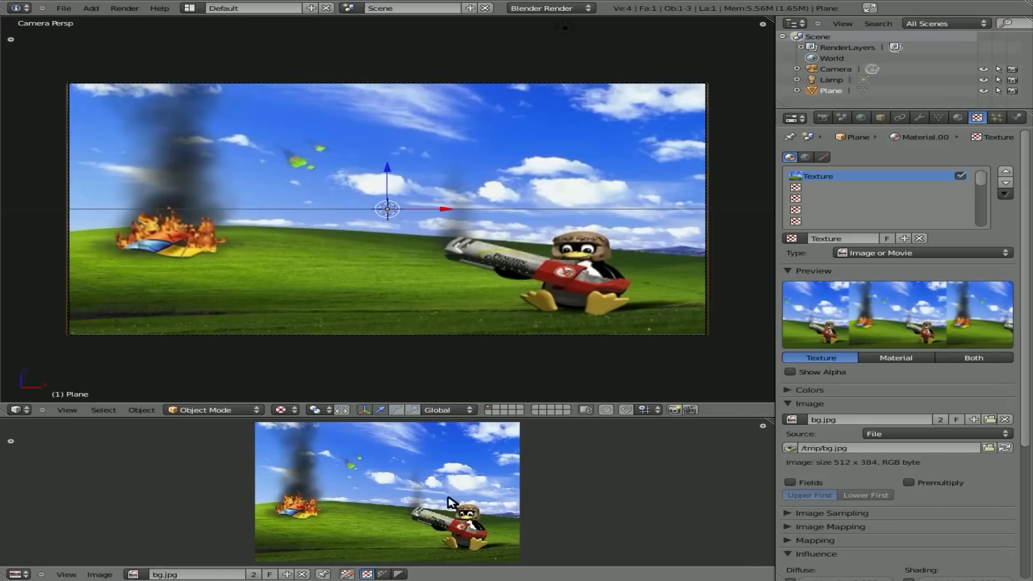
pyautogui.click(790, 448)
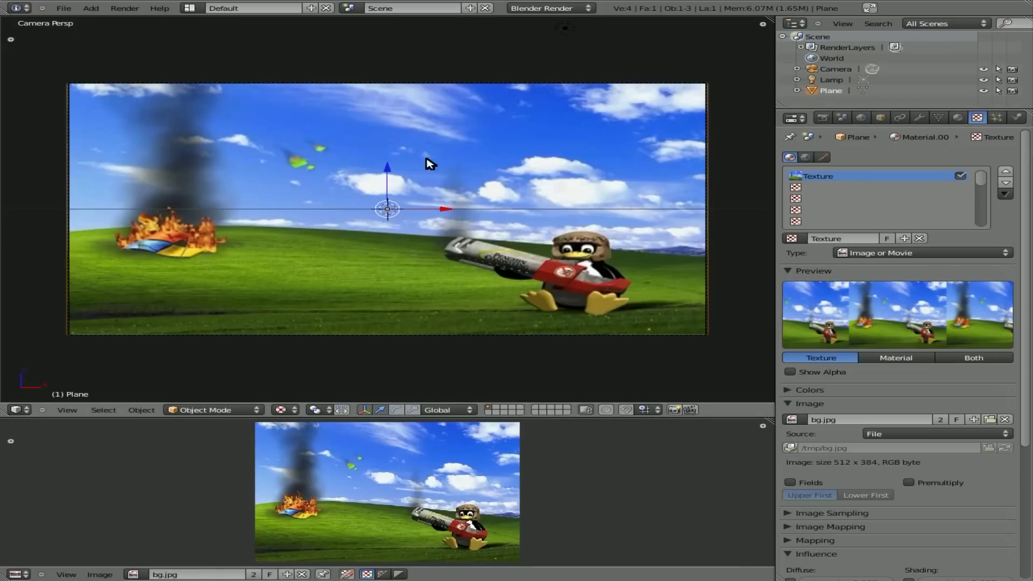
# Step: Set the texture's mapping coordinates to UV, test-rendering the camera view before and after the change
pyautogui.press('F12')
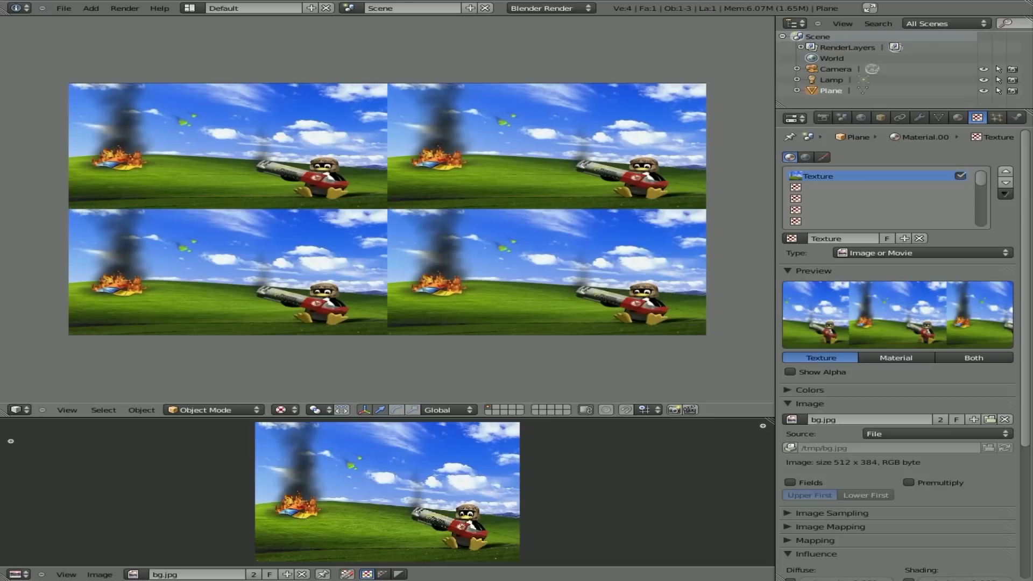
pyautogui.press('Escape')
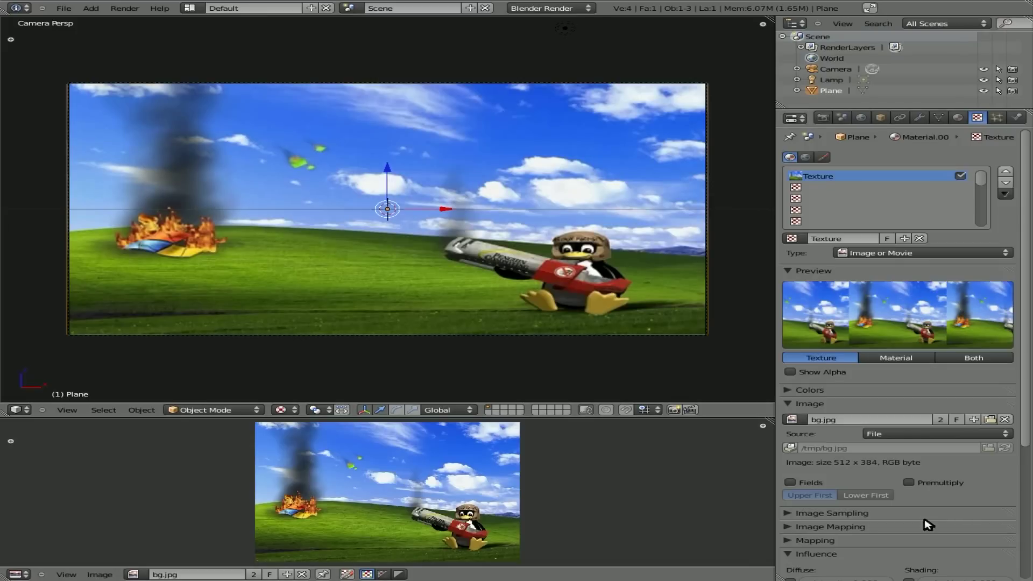
pyautogui.scroll(-6, 912, 541)
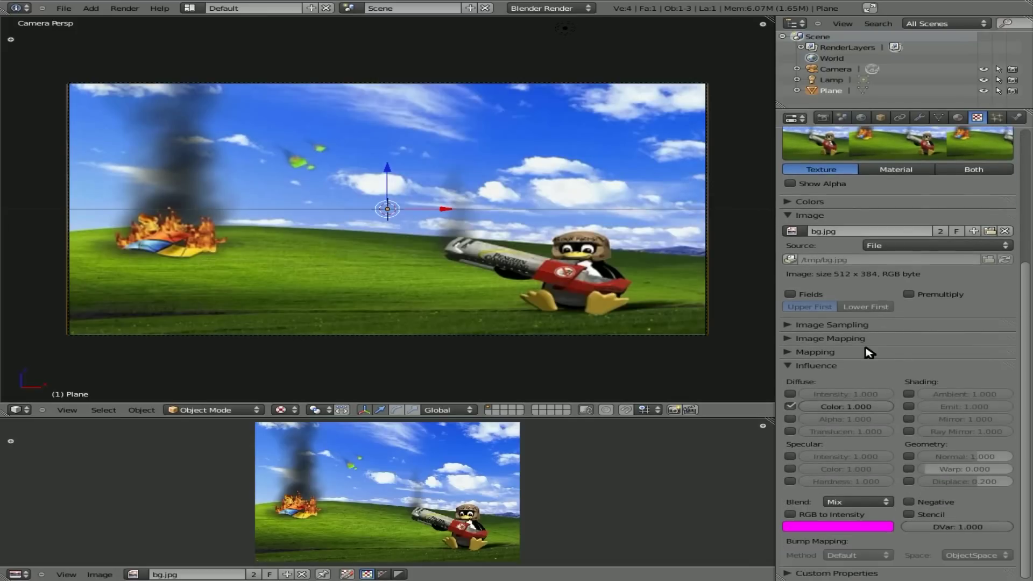
pyautogui.click(788, 353)
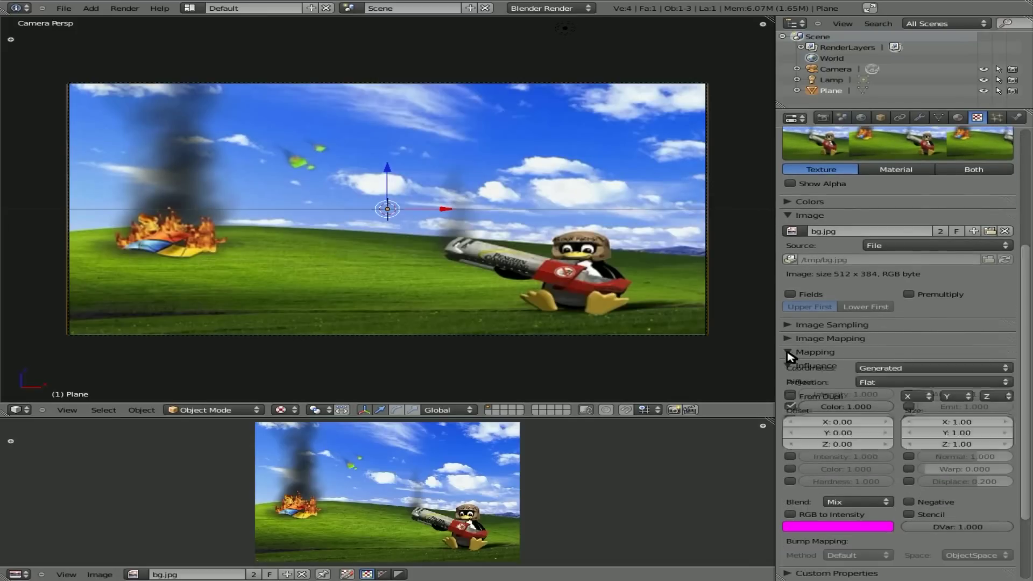
pyautogui.click(932, 370)
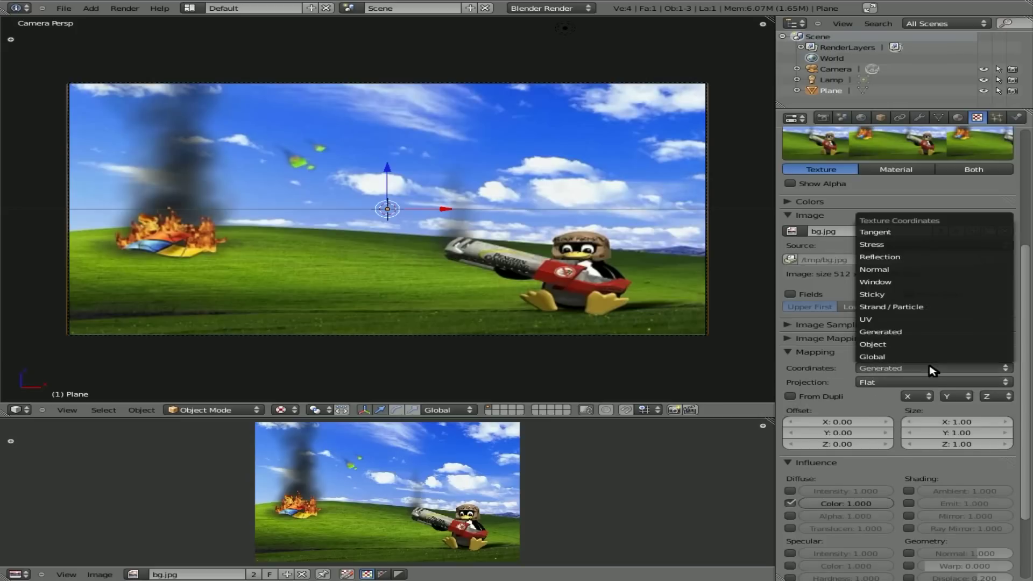
pyautogui.click(887, 319)
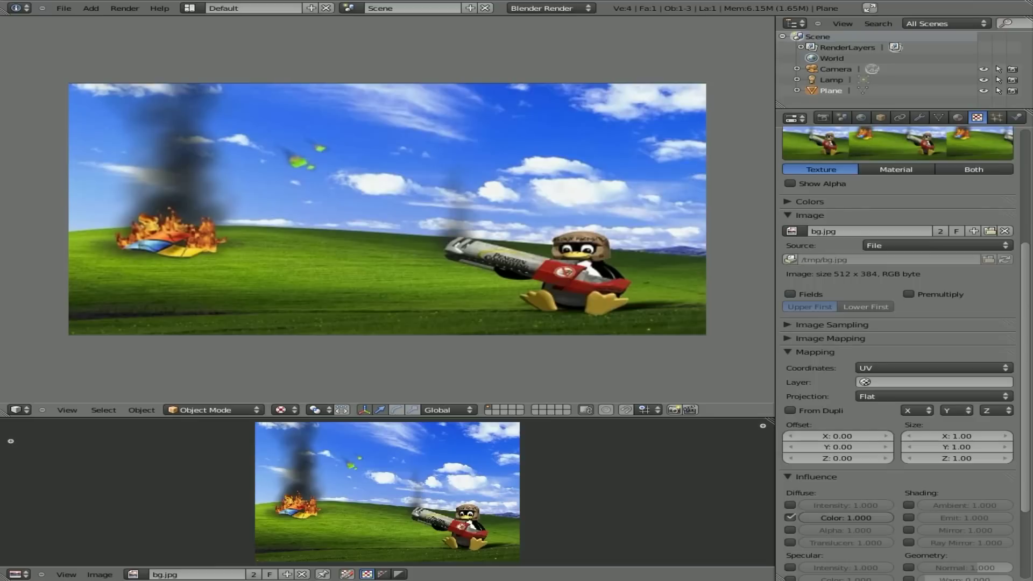
pyautogui.press('Escape')
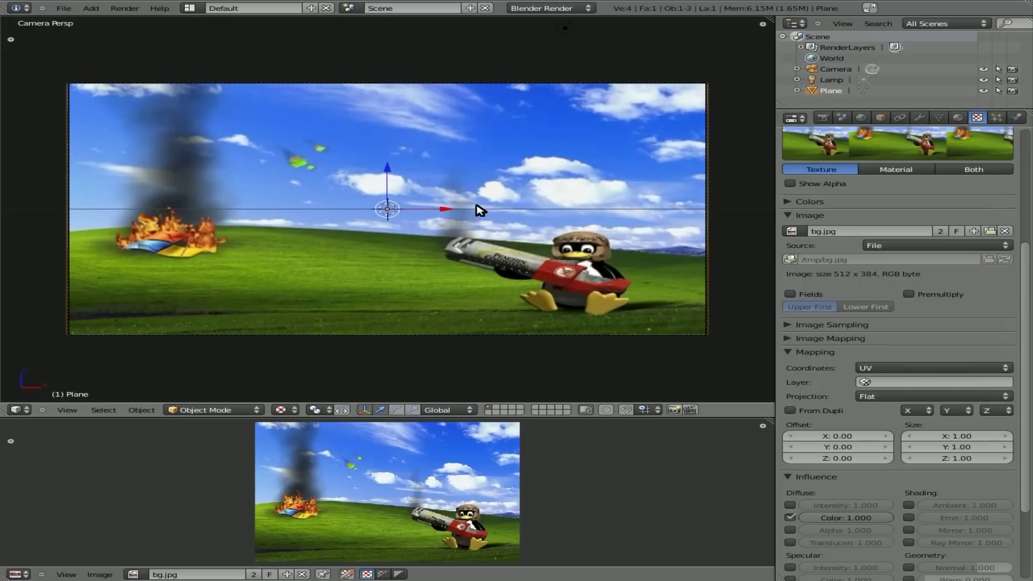
# Step: Add a second plane at the scene's centre and rotate it 90 degrees about the X axis
pyautogui.press('space')
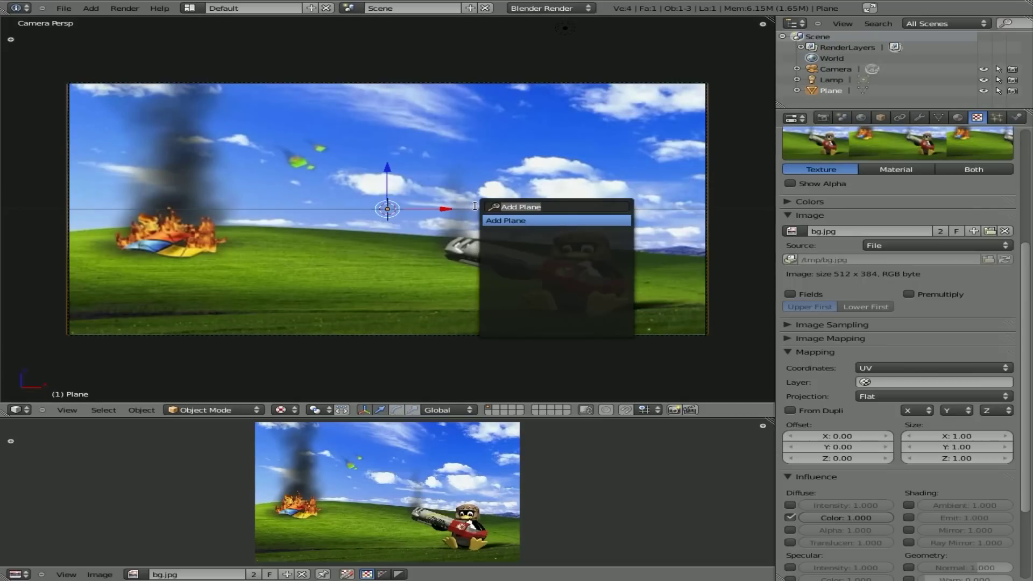
pyautogui.press('Return')
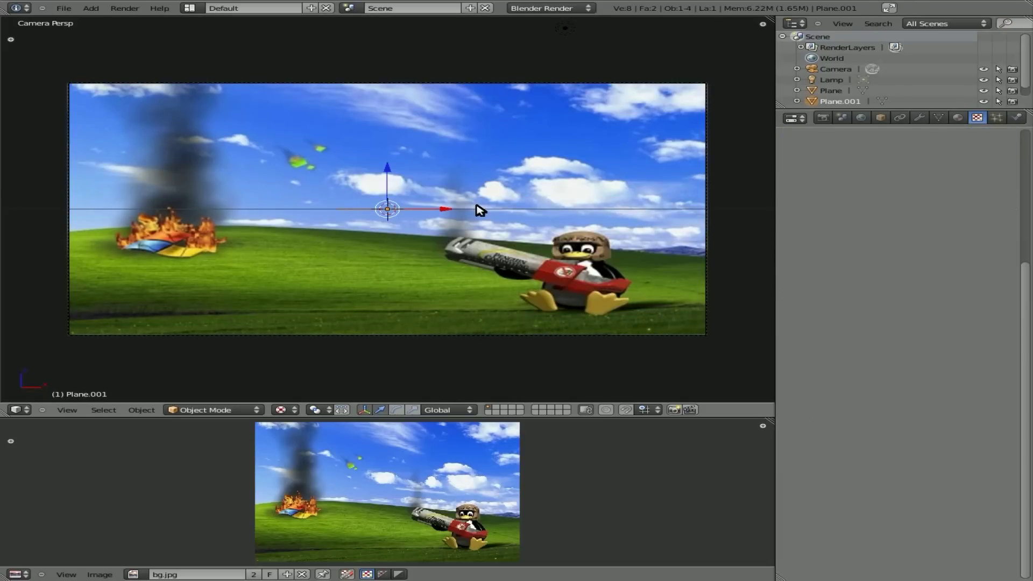
pyautogui.press('r')
pyautogui.press('x')
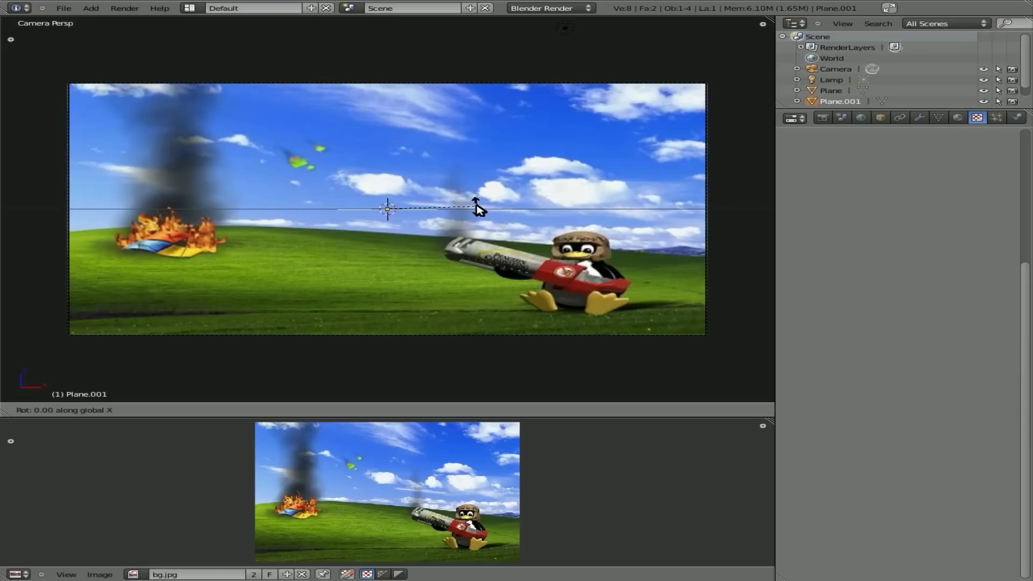
pyautogui.press('9')
pyautogui.press('0')
pyautogui.press('Return')
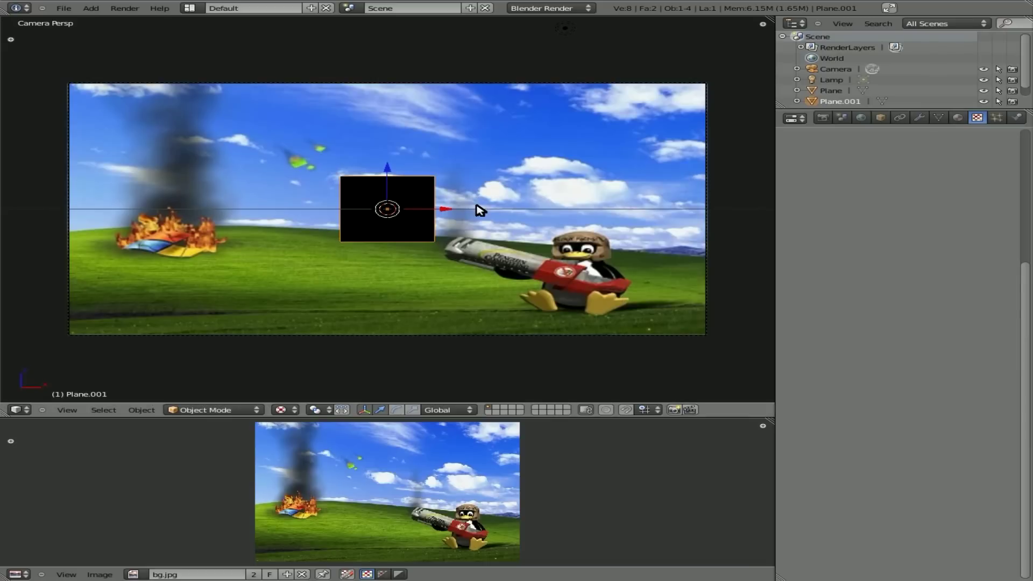
# Step: In the wireframe right view, move the new plane along Y slightly in front of the background plane, towards the camera
pyautogui.press('KP_3')
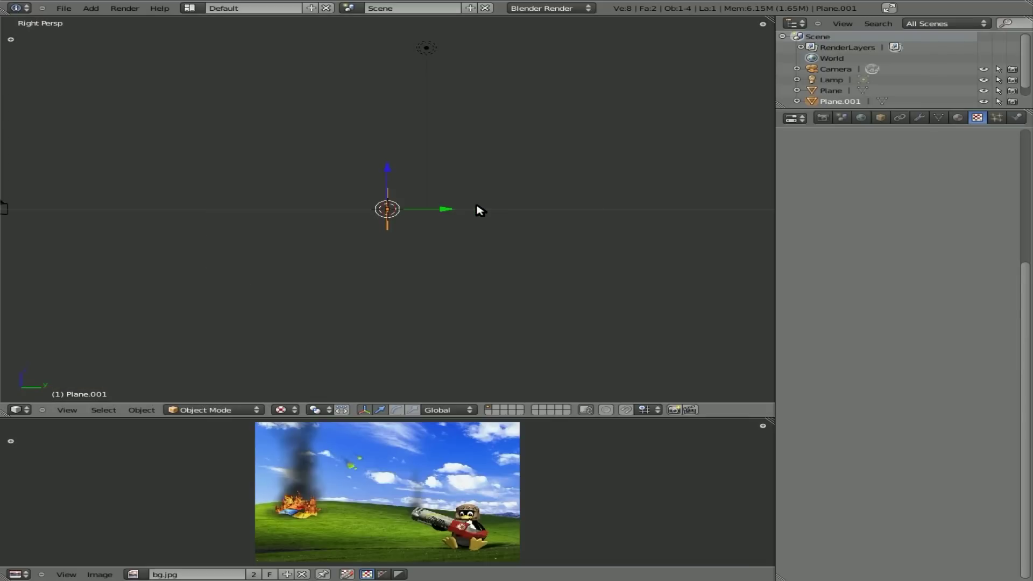
pyautogui.press('z')
pyautogui.scroll(2, 464, 266)
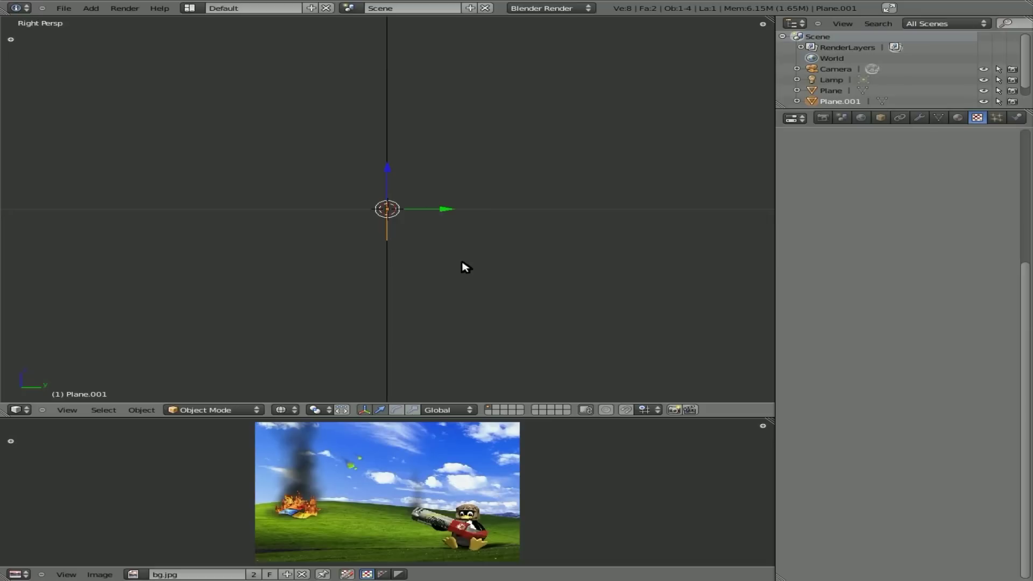
pyautogui.press('g')
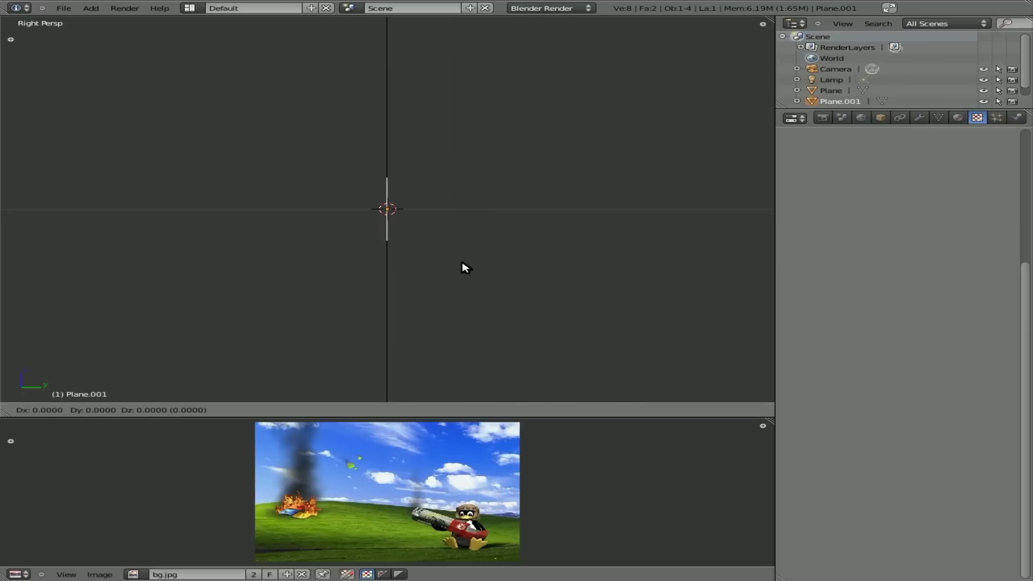
pyautogui.press('y')
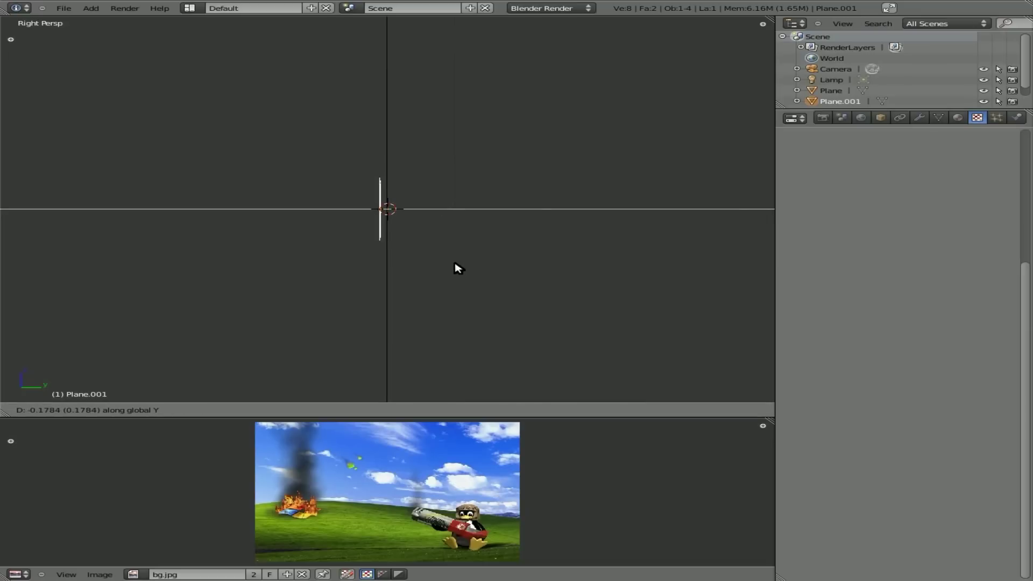
pyautogui.click(459, 268)
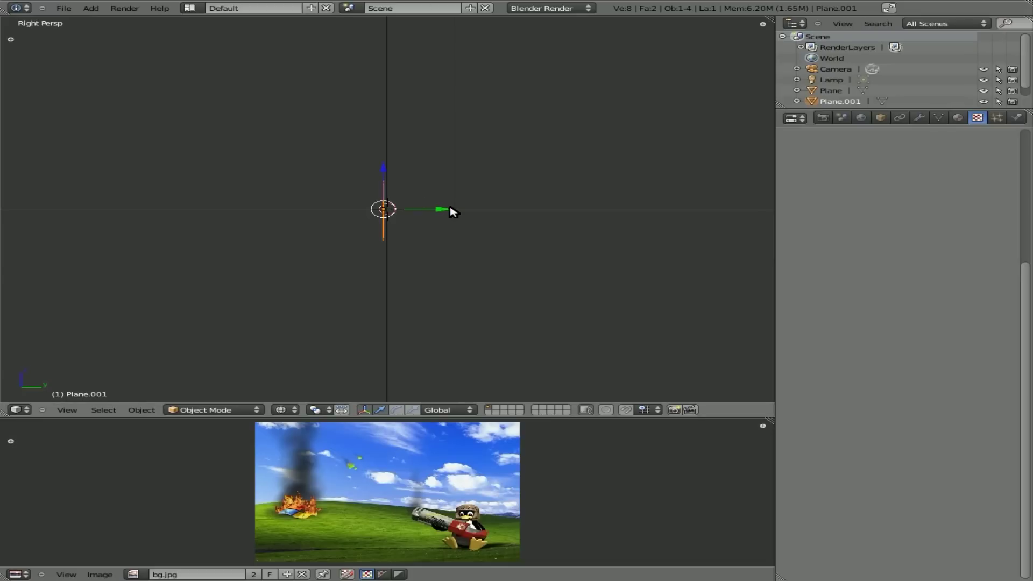
# Step: Return to the camera view and set the viewport shading to Textured
pyautogui.press('KP_0')
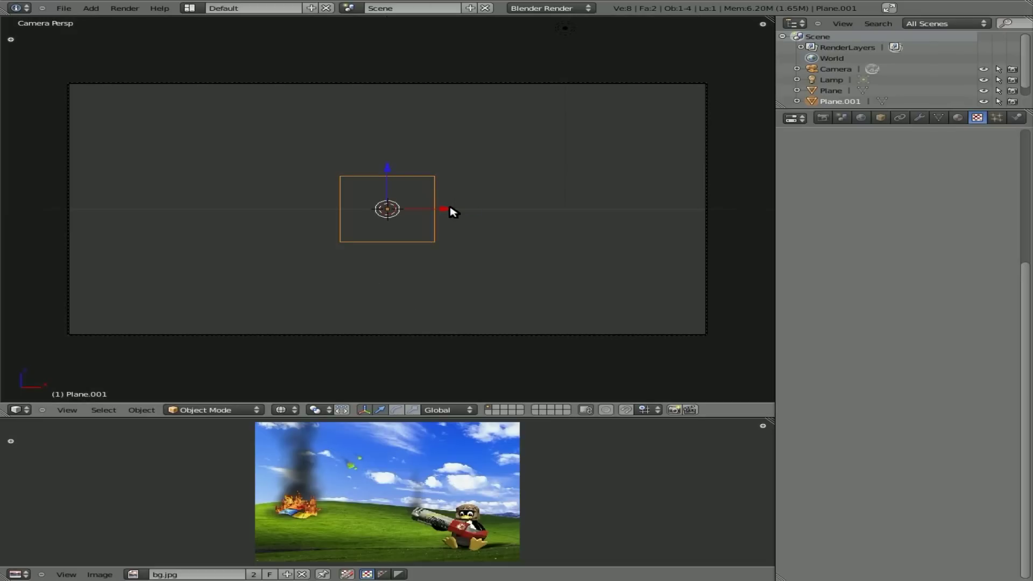
pyautogui.press('z')
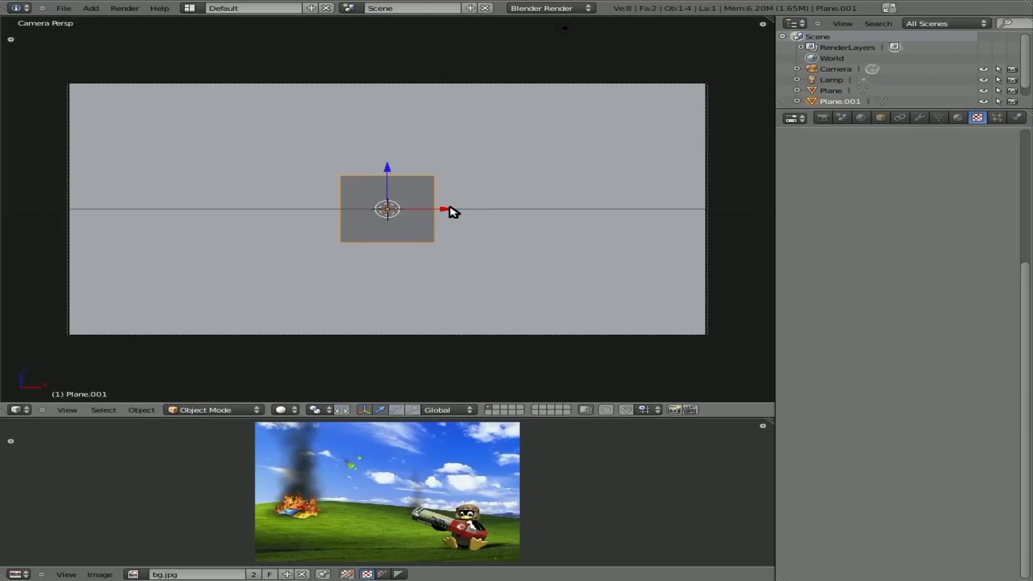
pyautogui.click(288, 410)
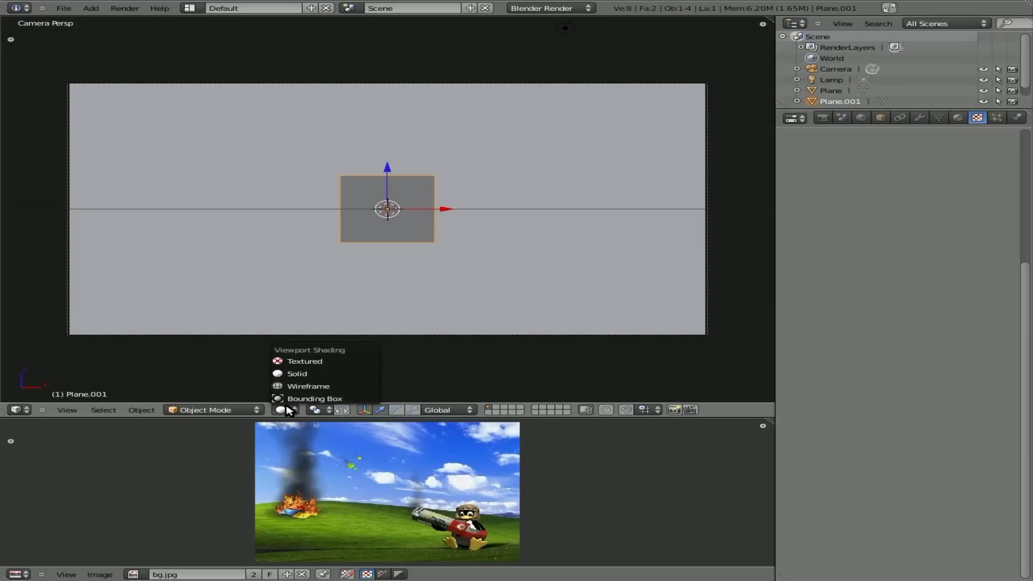
pyautogui.click(300, 362)
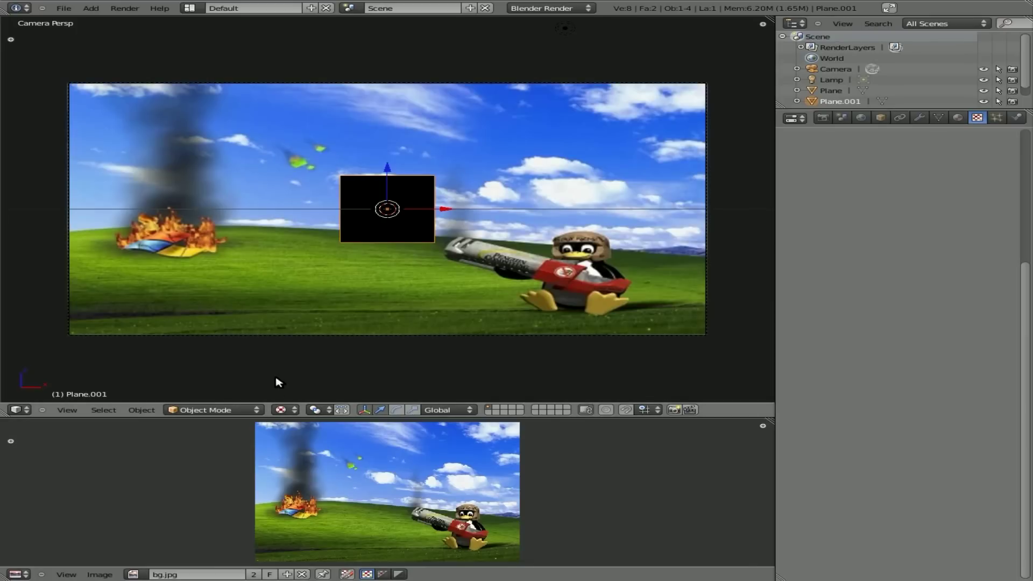
pyautogui.click(289, 413)
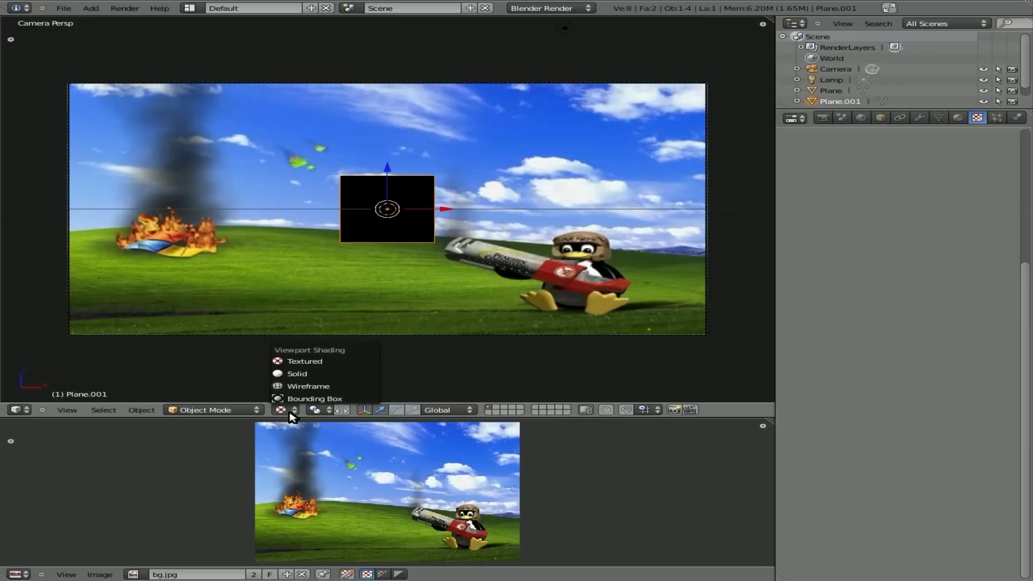
pyautogui.click(297, 361)
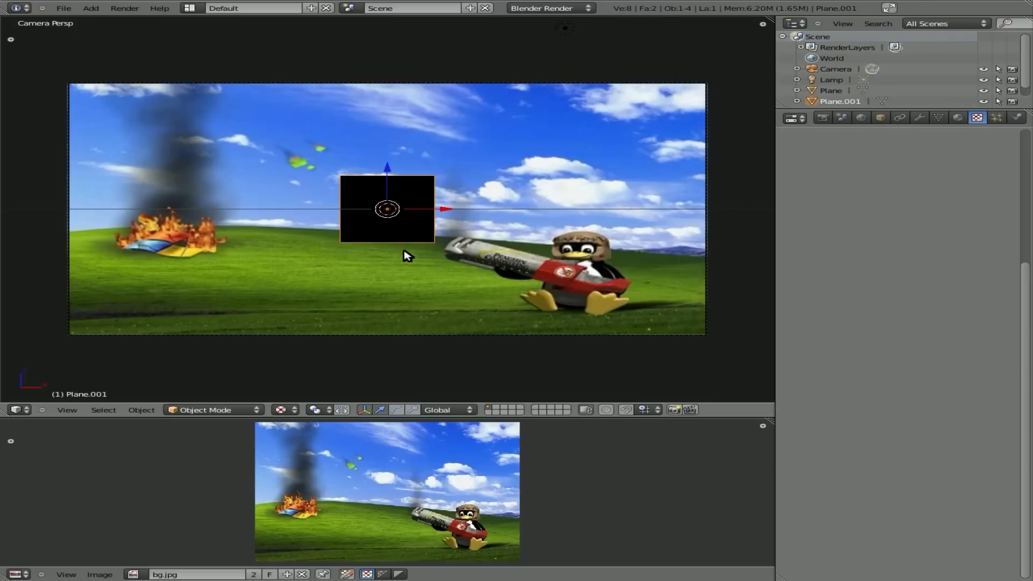
# Step: Unwrap the small front plane's UVs and load linux-button.png from /tmp/ as its image
pyautogui.press('Tab')
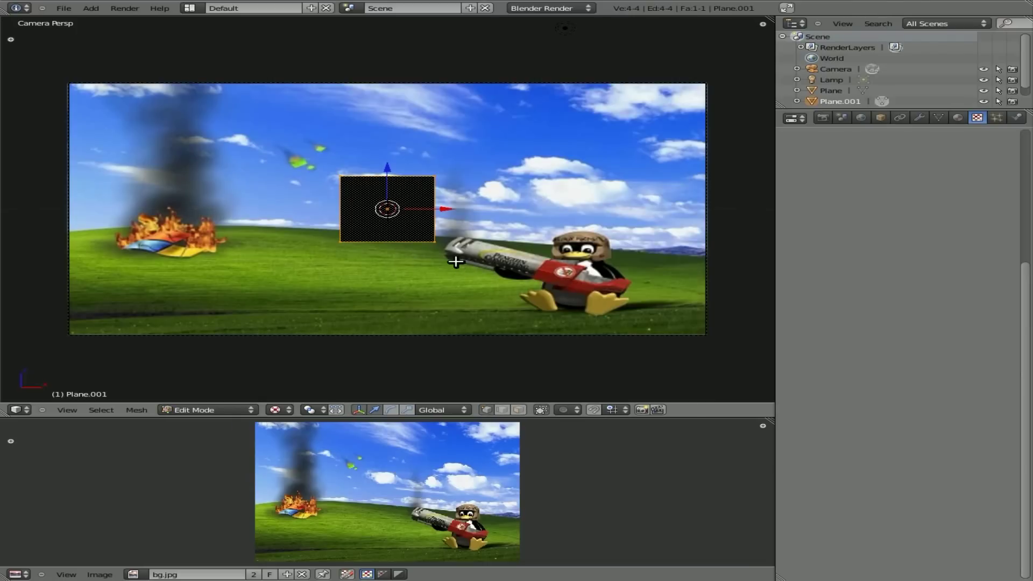
pyautogui.press('u')
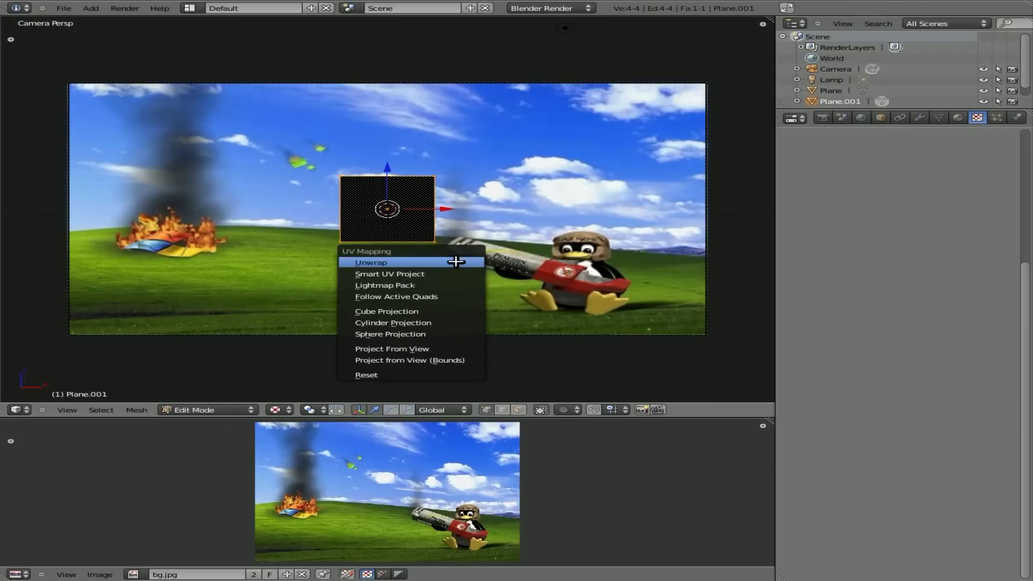
pyautogui.click(456, 261)
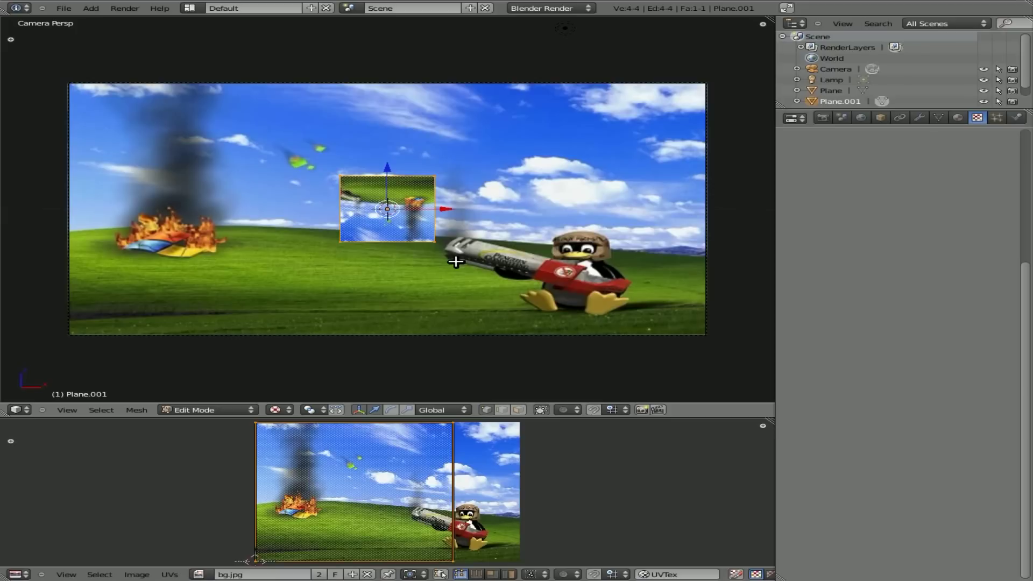
pyautogui.click(137, 575)
pyautogui.click(160, 552)
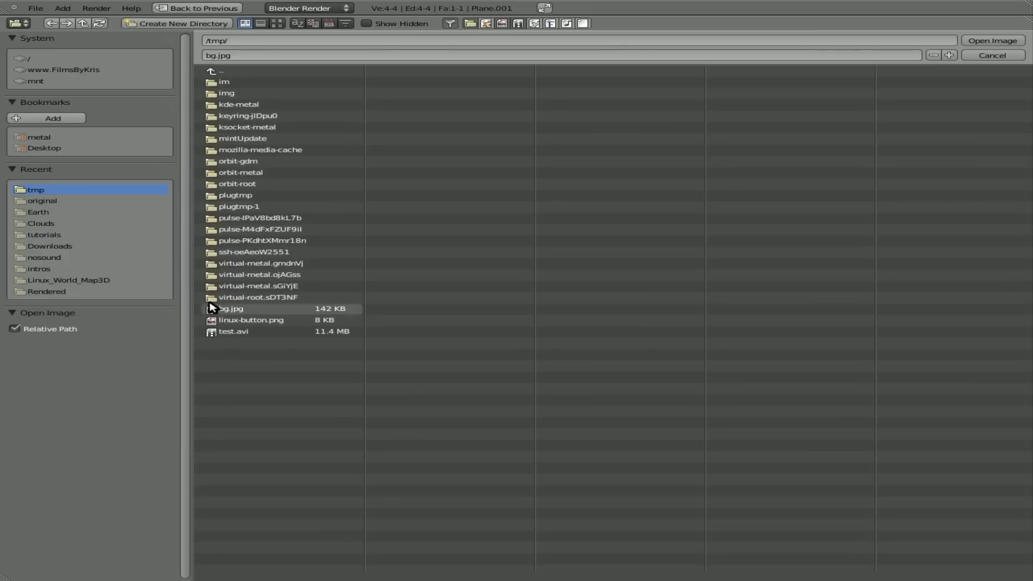
pyautogui.click(256, 322)
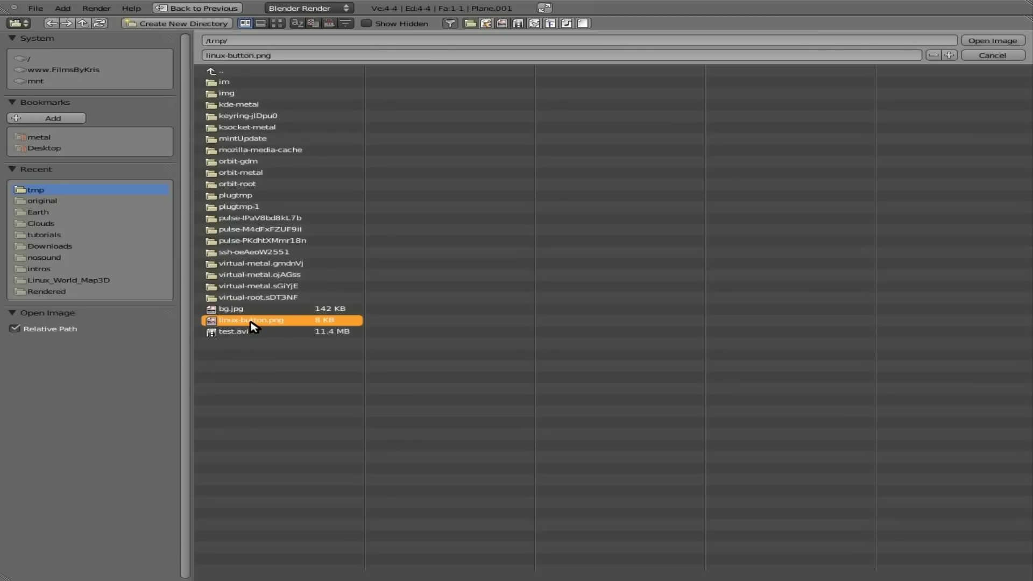
pyautogui.click(1004, 41)
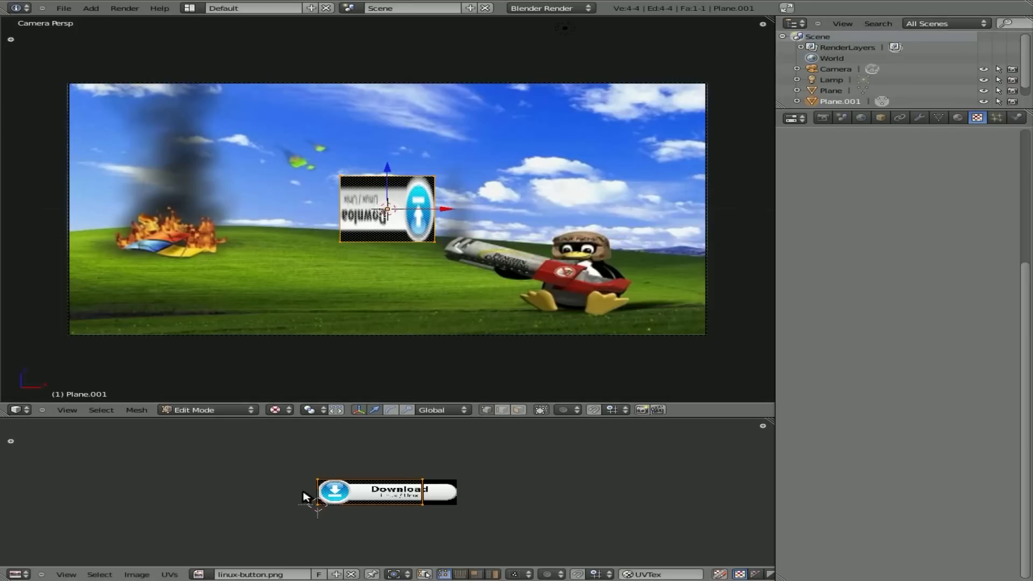
# Step: Extend the UV layout along X to cover the whole linux-button.png image and rotate it 180 degrees
pyautogui.rightClick(414, 476)
pyautogui.press('b')
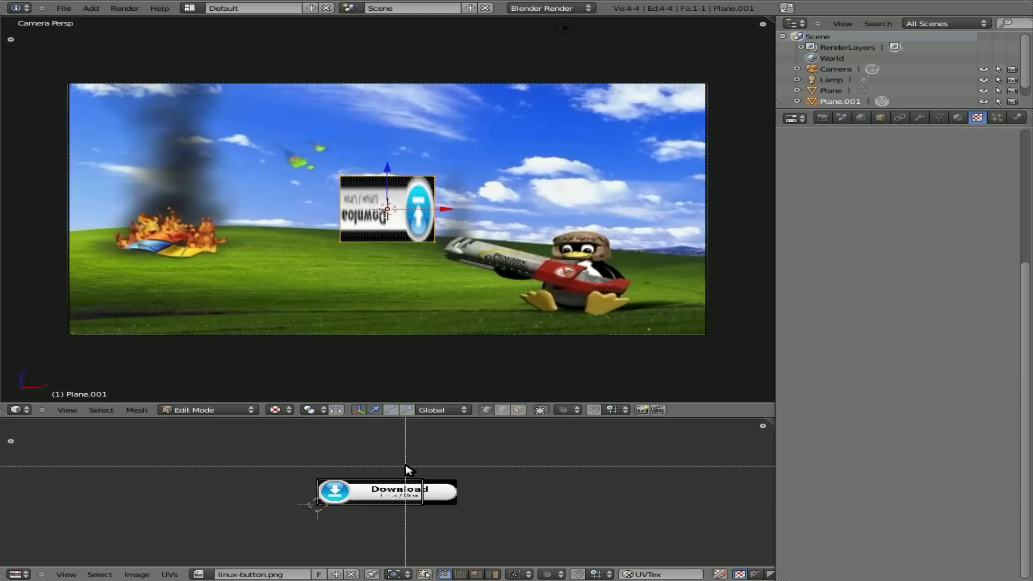
pyautogui.moveTo(406, 466); pyautogui.dragTo(447, 531)
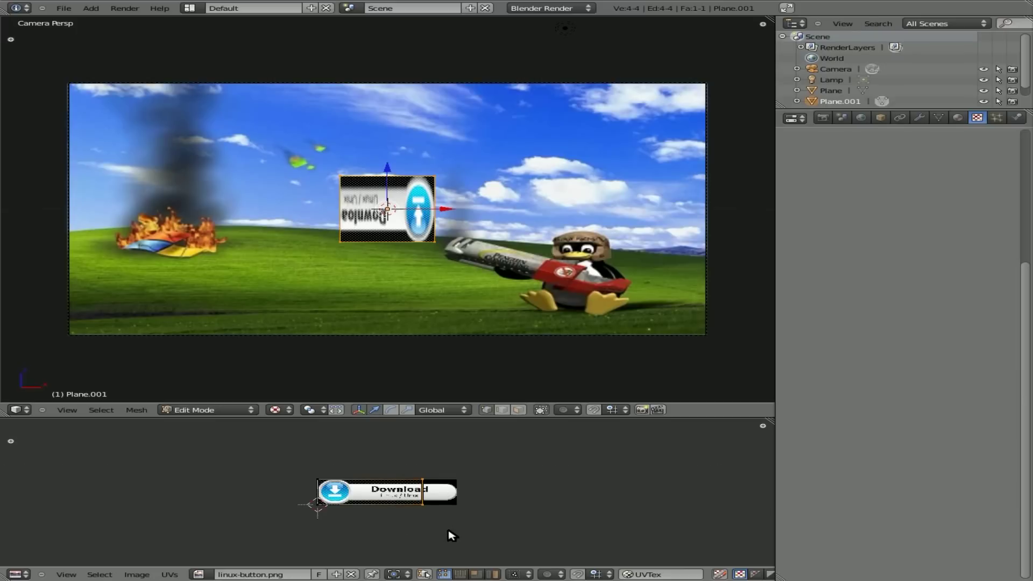
pyautogui.press('g')
pyautogui.press('x')
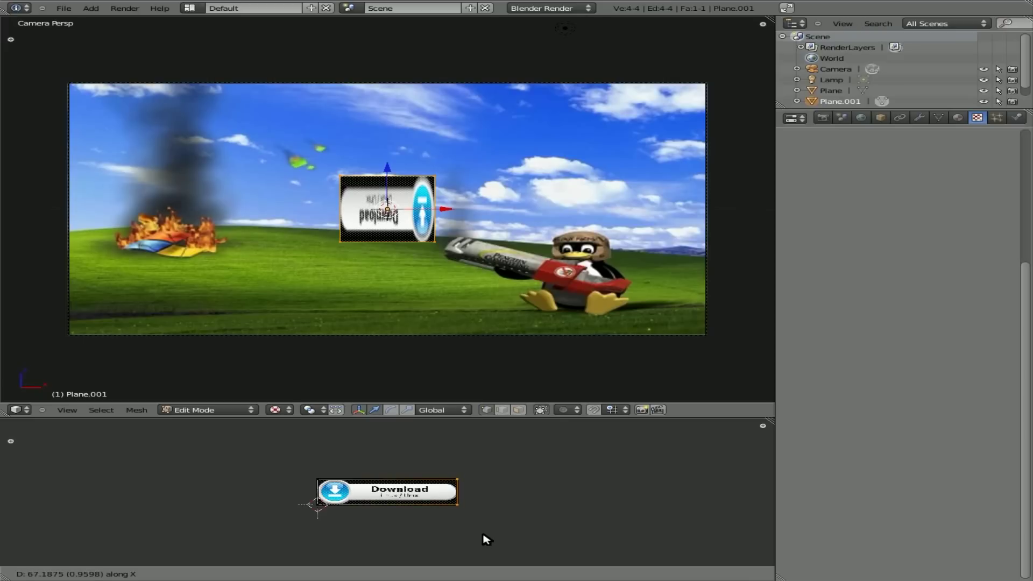
pyautogui.click(487, 540)
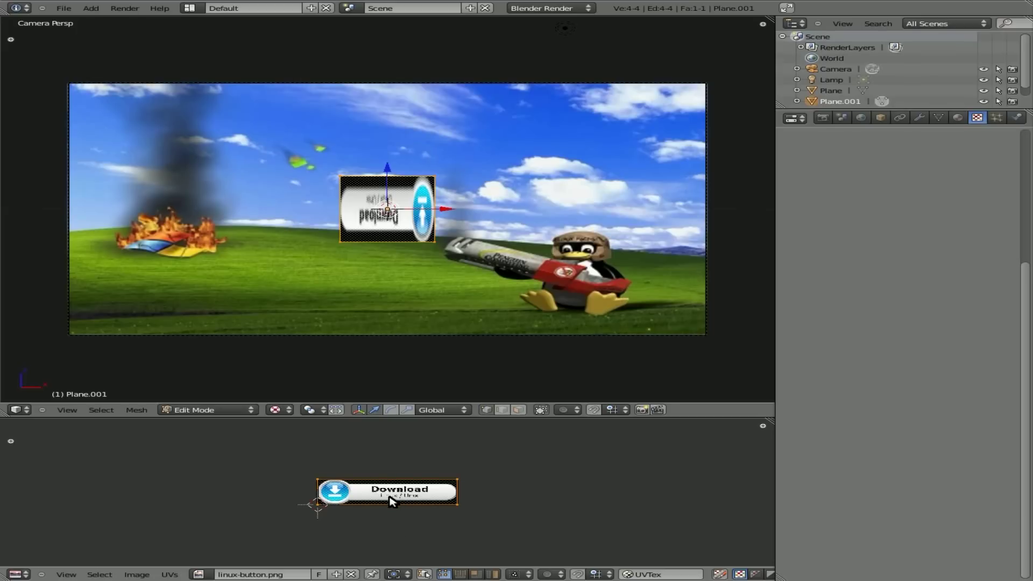
pyautogui.write('r180')
pyautogui.press('Return')
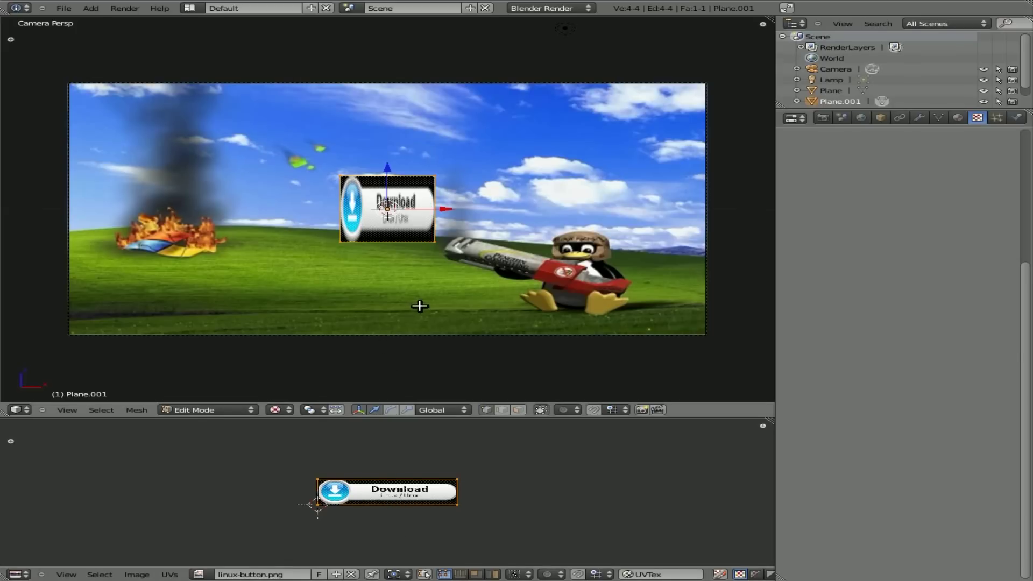
# Step: Scale the button plane's mesh to about 0.6 along Z and about 2.2 along X, and return to Object Mode
pyautogui.press('s')
pyautogui.press('z')
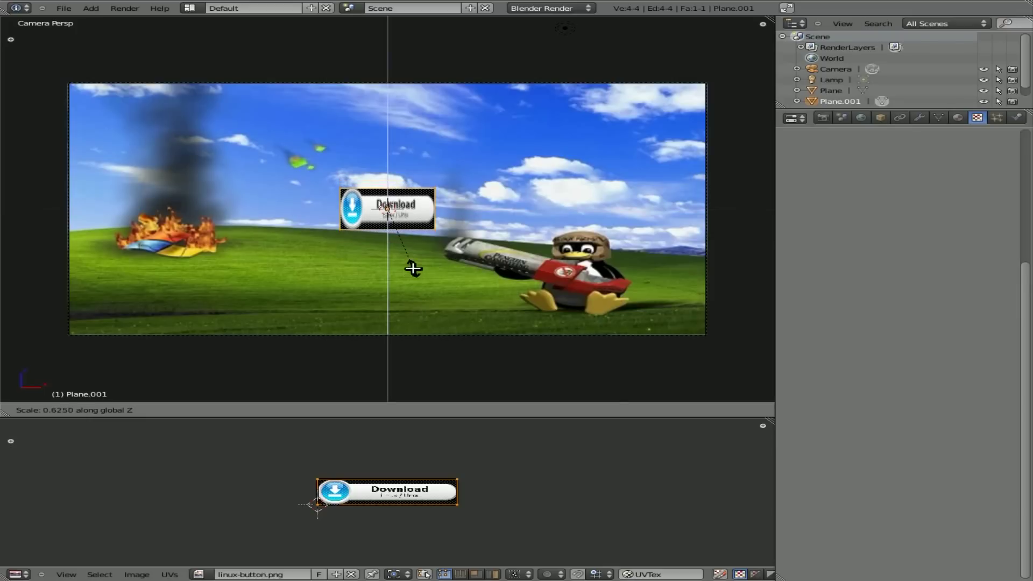
pyautogui.press('z')
pyautogui.press('z')
pyautogui.press('x')
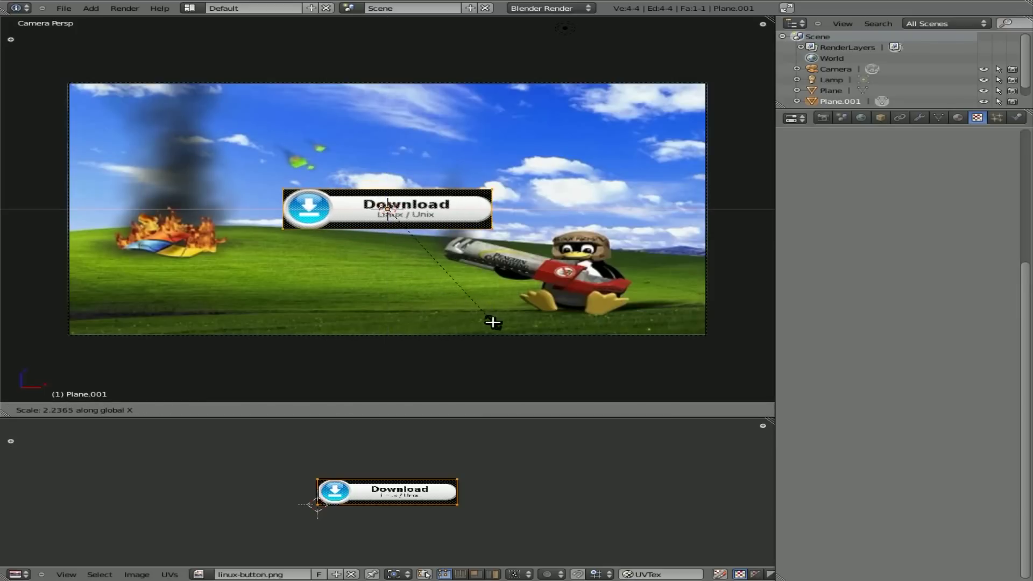
pyautogui.click(494, 322)
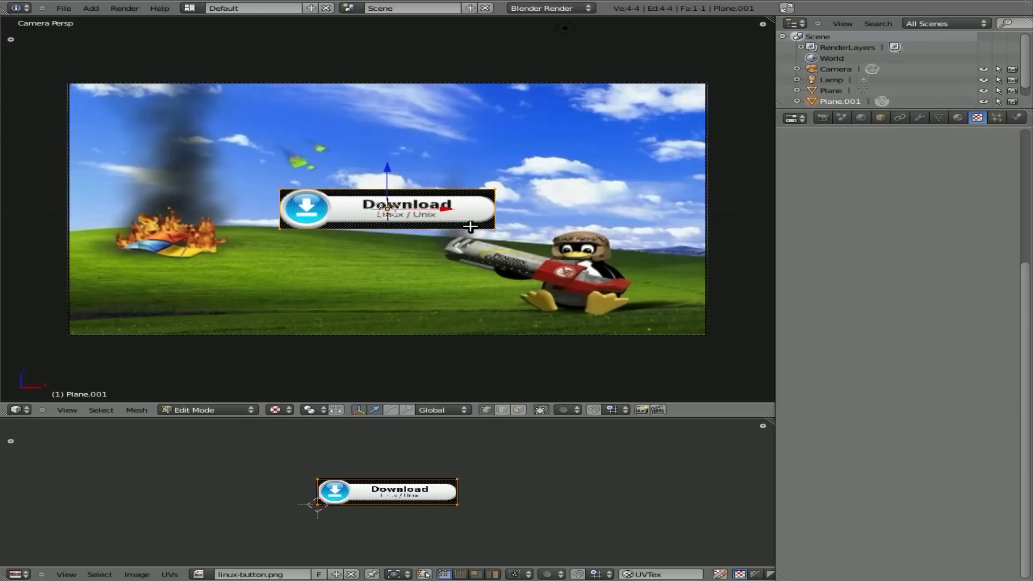
pyautogui.press('Tab')
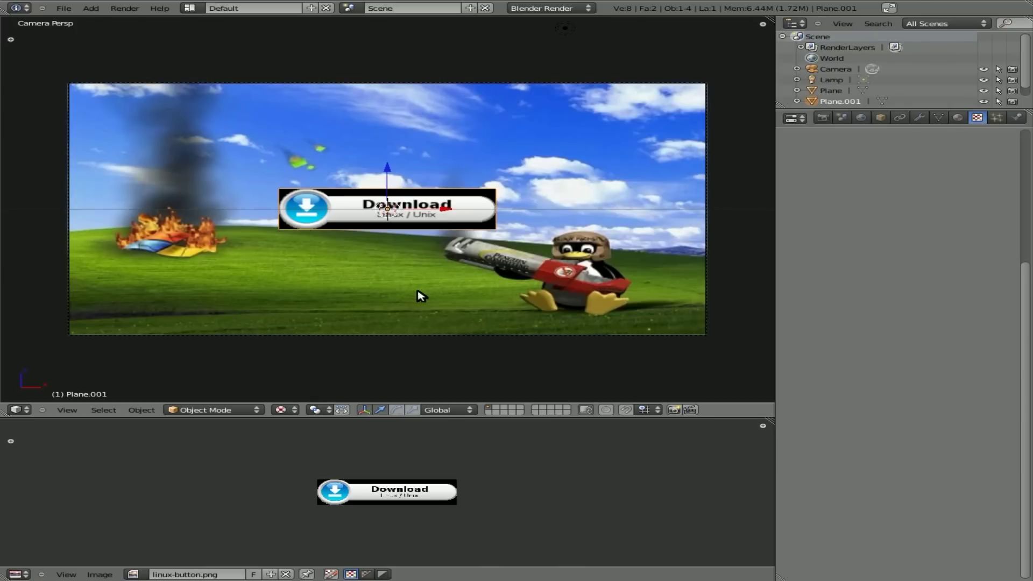
# Step: Test-render the camera view and give the button plane a new shadeless material
pyautogui.hotkey('shift', 'z')
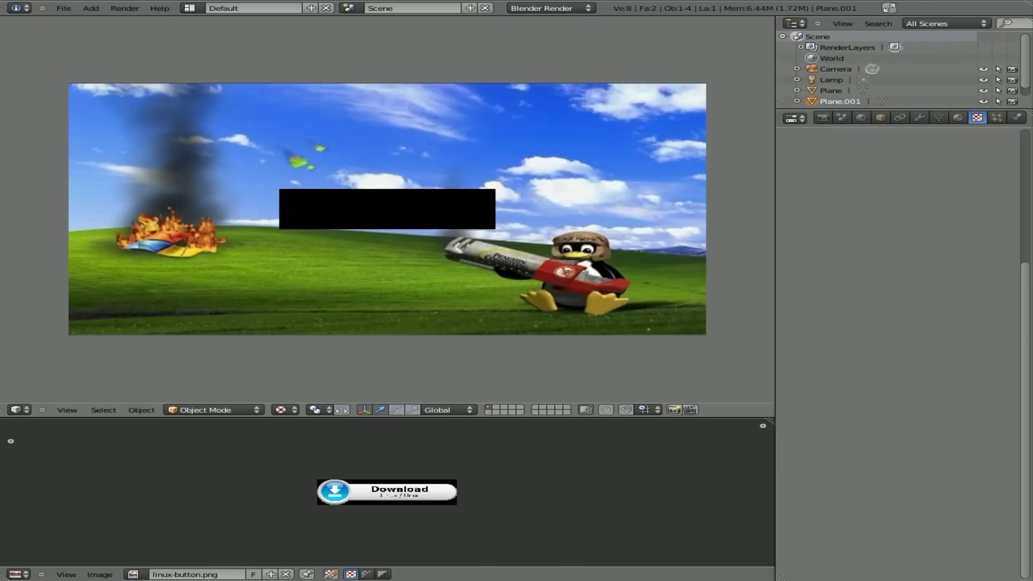
pyautogui.hotkey('shift', 'z')
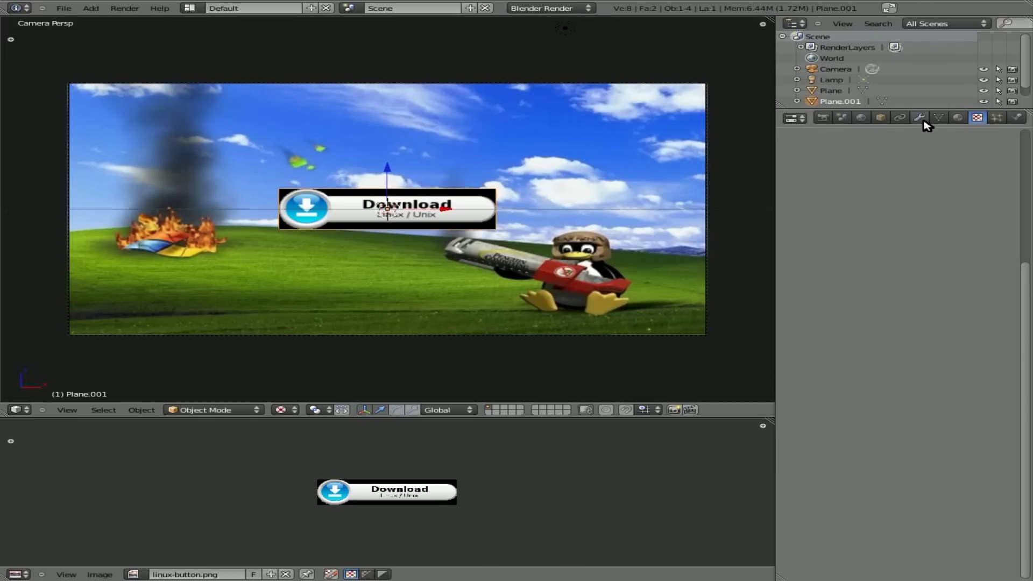
pyautogui.click(957, 117)
pyautogui.click(861, 193)
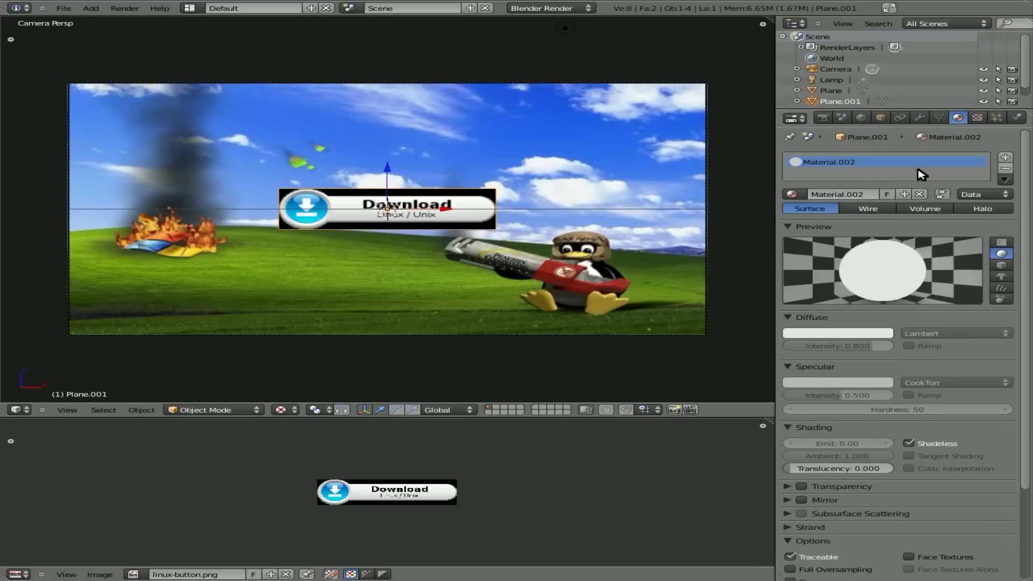
# Step: Add an Image or Movie texture to the button plane's material using linux-button.png, and pack the image
pyautogui.click(977, 118)
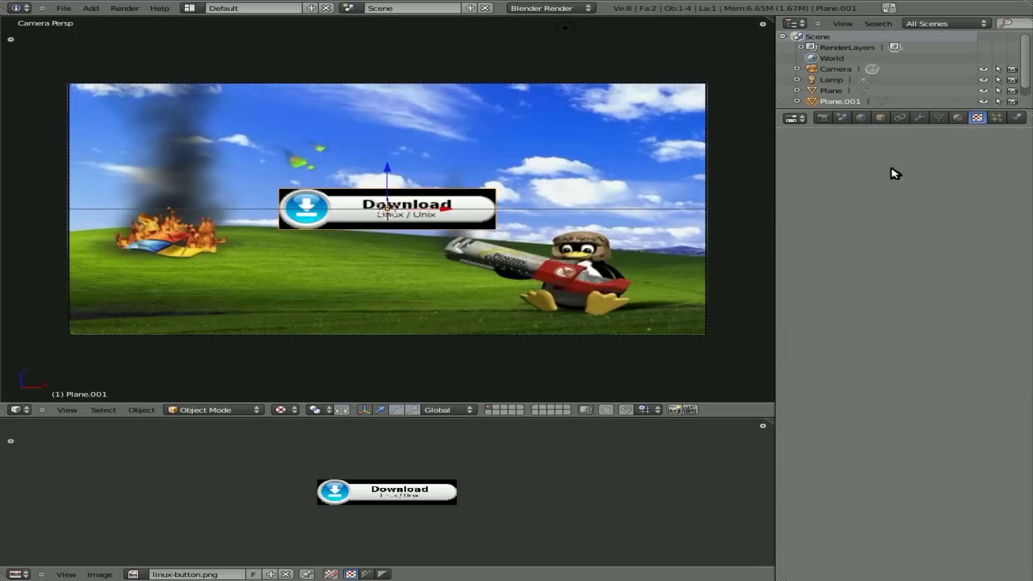
pyautogui.click(802, 242)
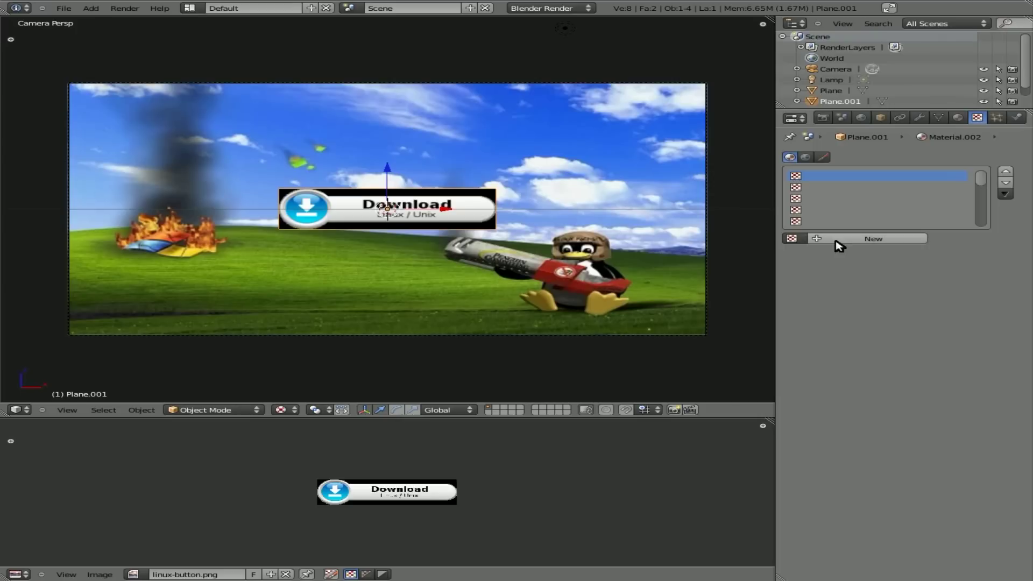
pyautogui.click(869, 240)
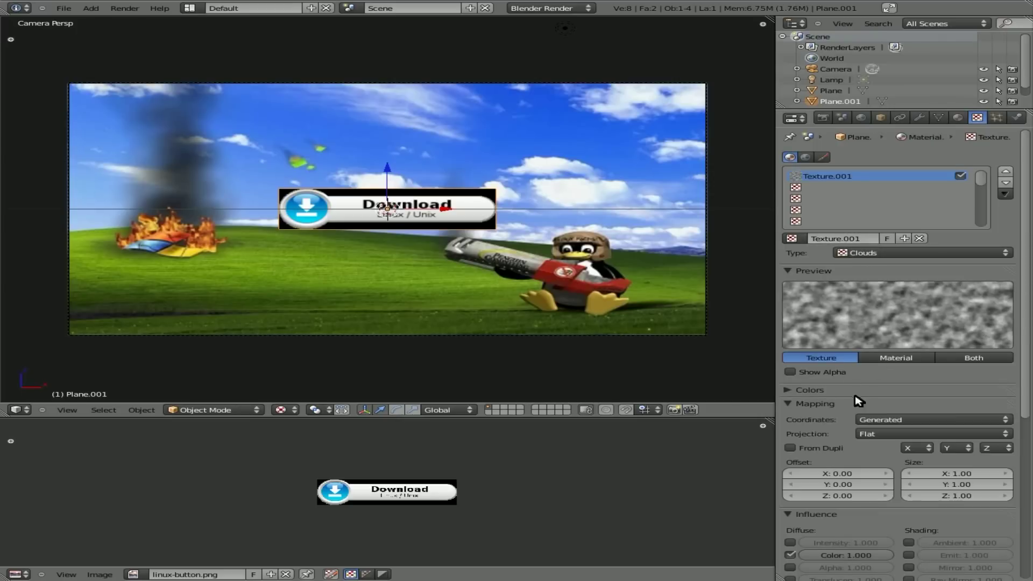
pyautogui.click(898, 253)
pyautogui.click(895, 182)
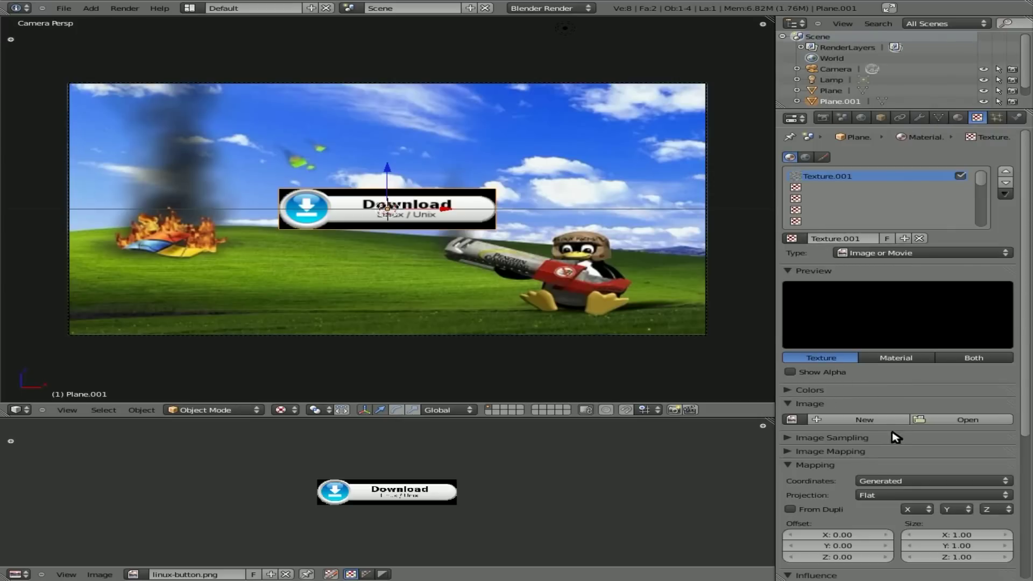
pyautogui.click(786, 422)
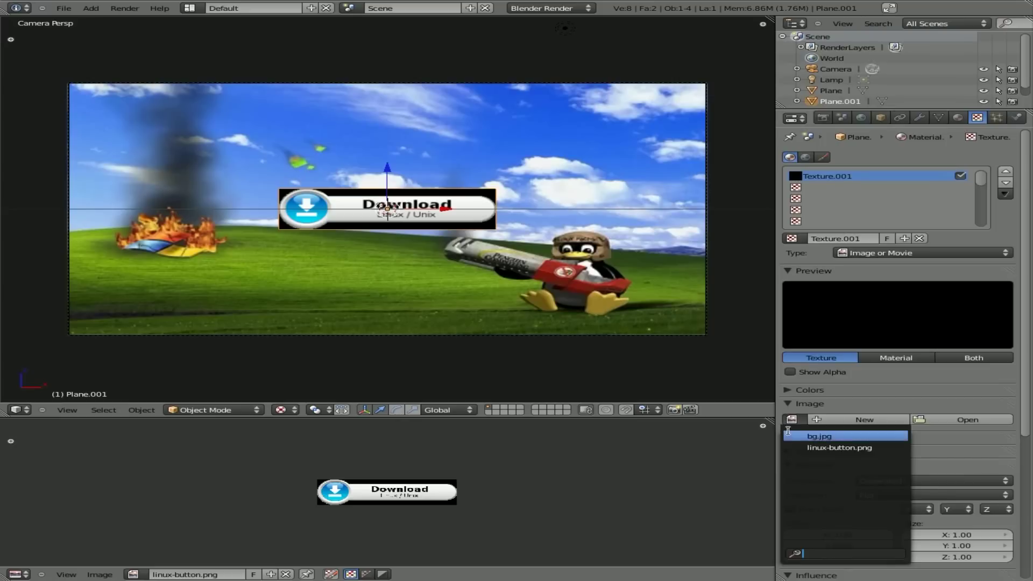
pyautogui.click(800, 449)
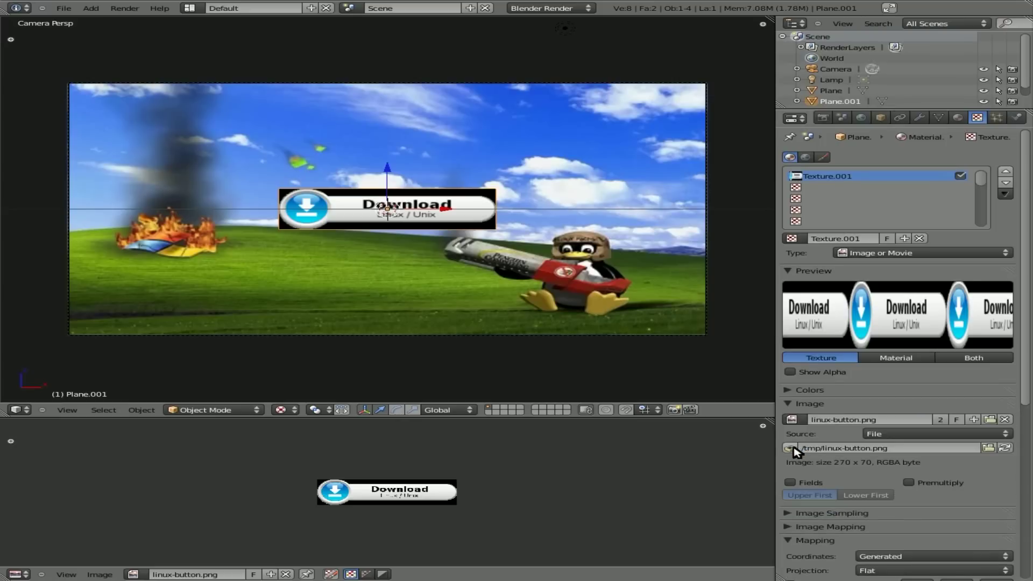
pyautogui.click(791, 448)
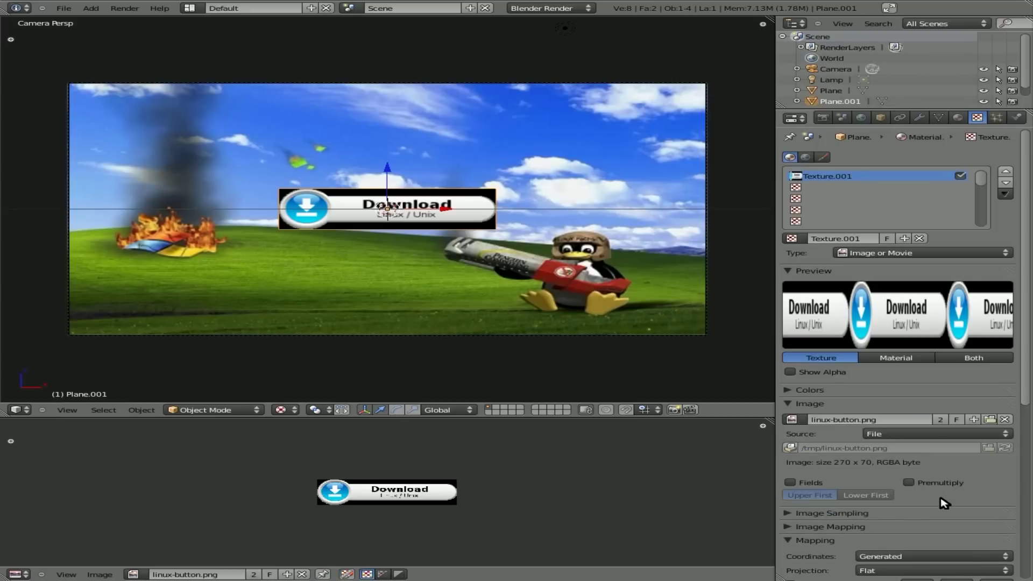
# Step: Set the button texture's mapping coordinates to UV and test-render the camera view
pyautogui.scroll(-3, 942, 500)
pyautogui.moveTo(939, 418); pyautogui.dragTo(918, 263, button='middle')
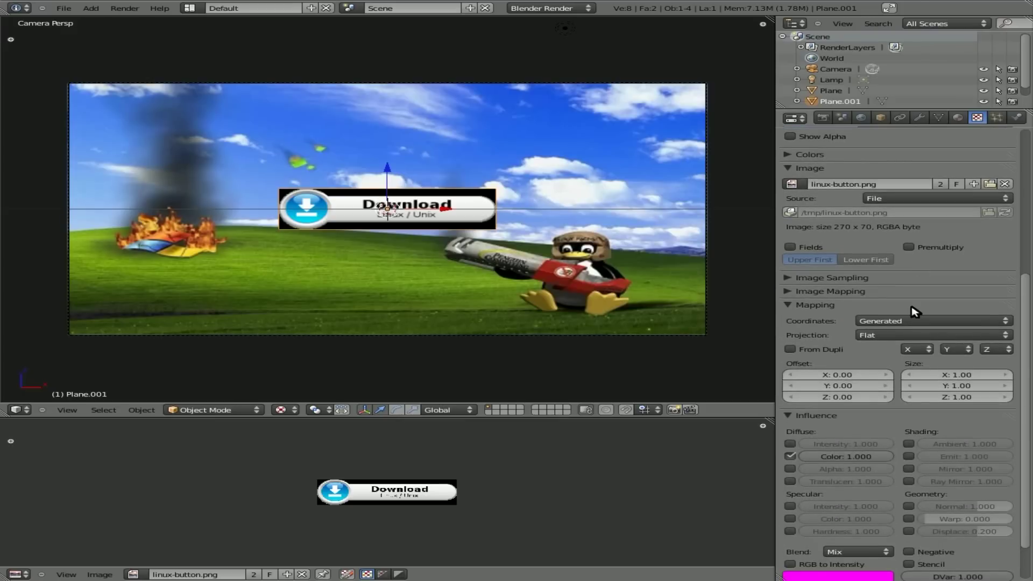
pyautogui.click(890, 322)
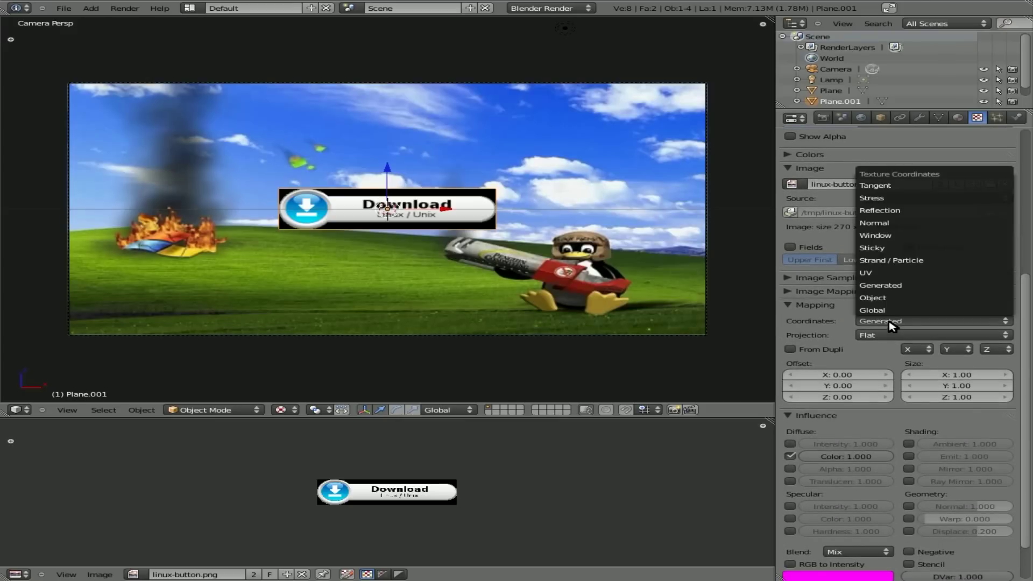
pyautogui.click(890, 260)
pyautogui.press('F12')
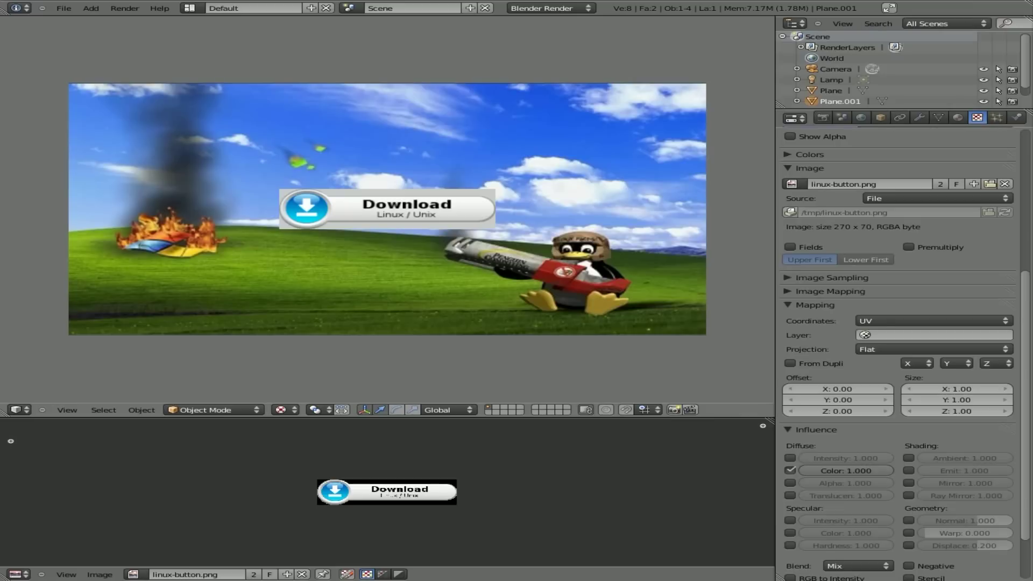
pyautogui.press('Escape')
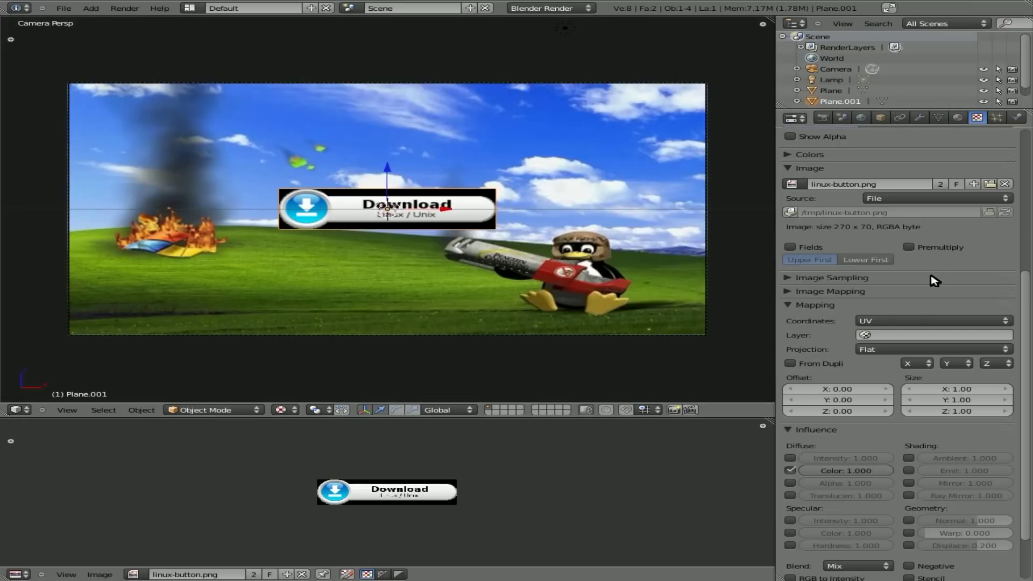
# Step: Turn on Show Alpha for the button texture's preview and test-render the camera view
pyautogui.scroll(5, 941, 377)
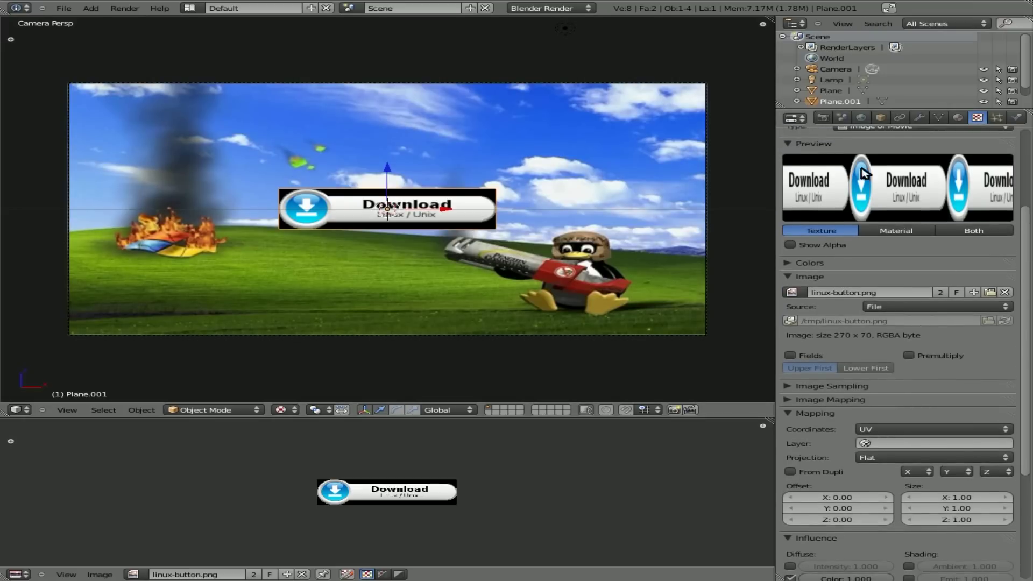
pyautogui.click(791, 245)
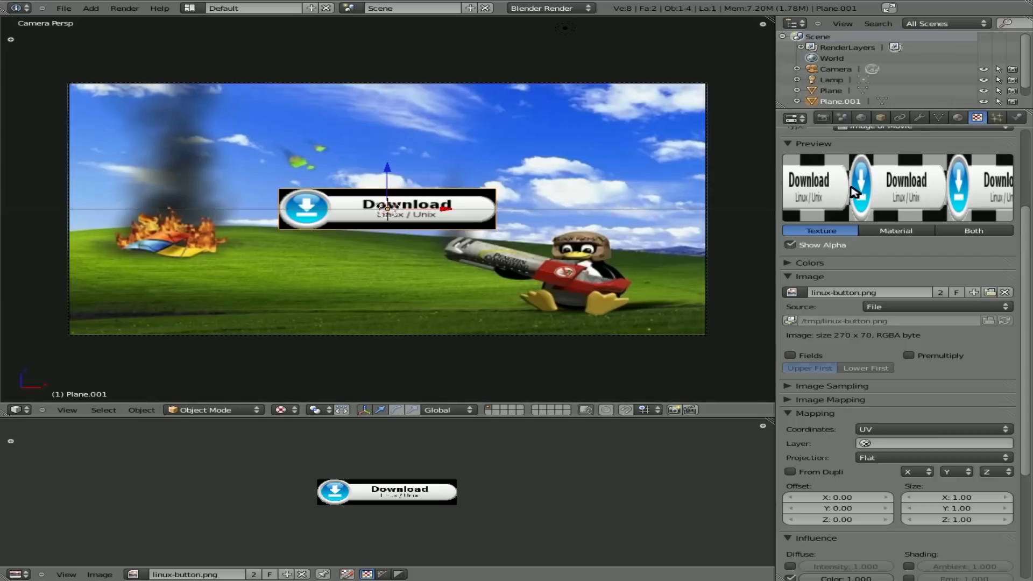
pyautogui.hotkey('shift', 'z')
pyautogui.hotkey('shift', 'z')
# Step: Enable Transparency on the button plane's material and render the scene to check it
pyautogui.click(958, 118)
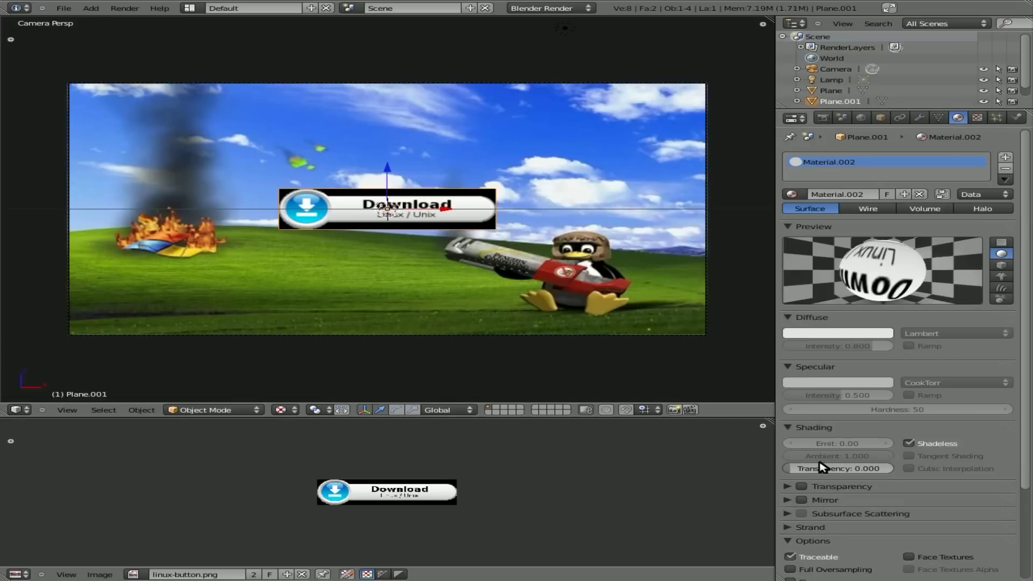
pyautogui.click(802, 487)
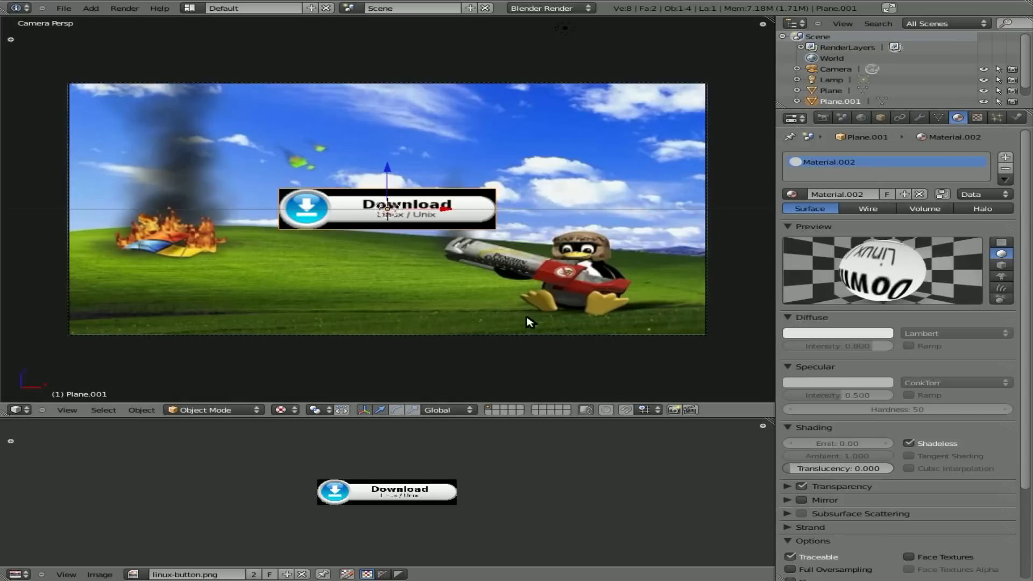
pyautogui.hotkey('shift', 'z')
# Step: Widen the outliner and properties editors and make the outliner taller to fit all scene objects
pyautogui.moveTo(775, 136); pyautogui.dragTo(730, 136)
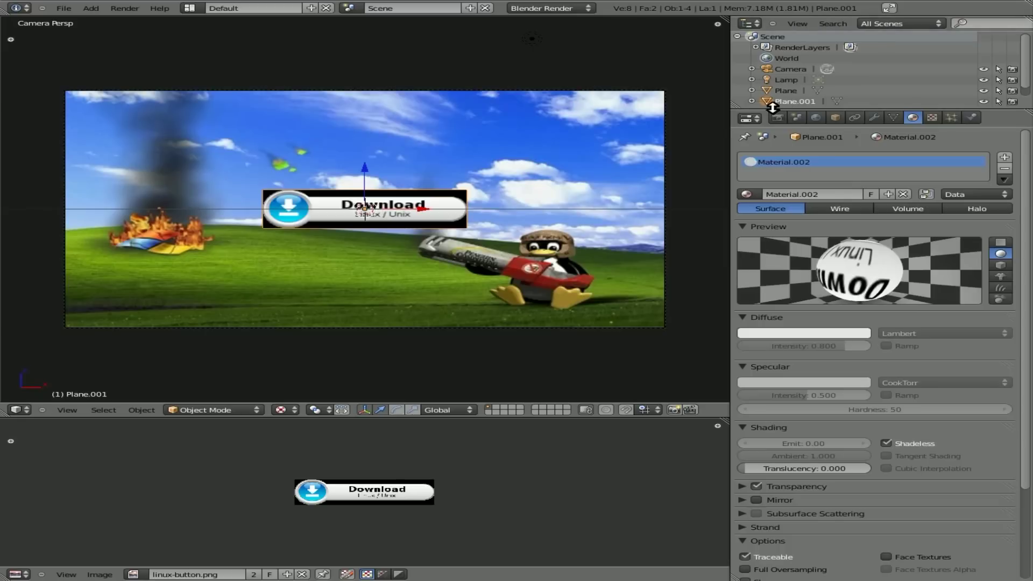
pyautogui.moveTo(773, 107); pyautogui.dragTo(772, 168)
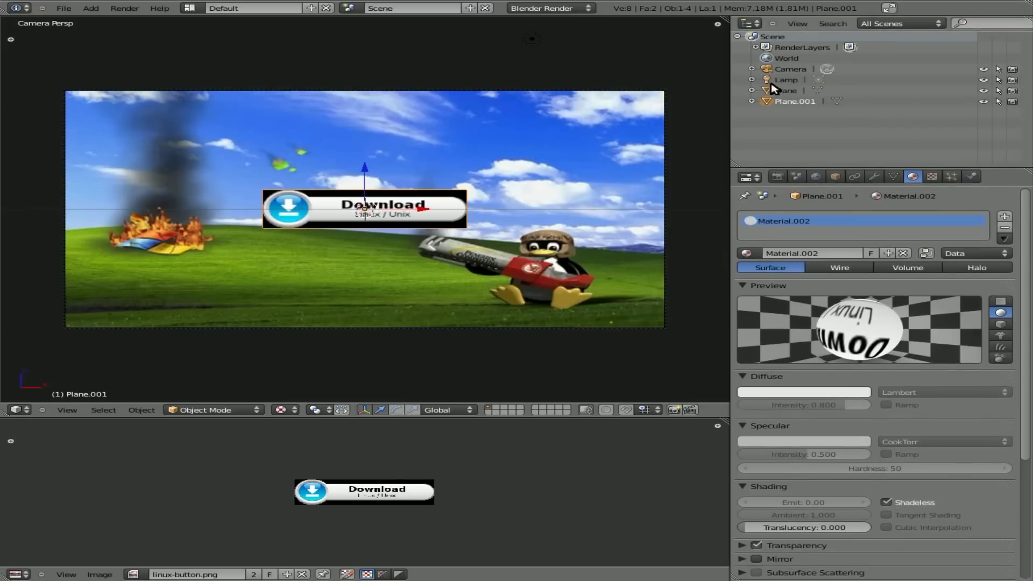
# Step: Turn the outliner into a Text Editor and create a mouse_script text containing "import Rasterizer" and "Rasterizer.showMouse(1)"
pyautogui.click(750, 23)
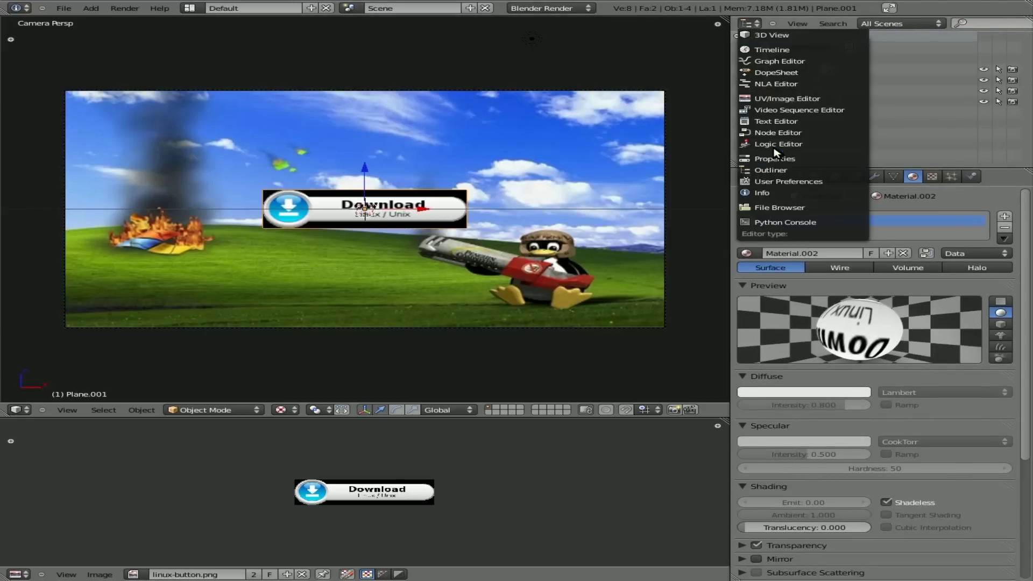
pyautogui.click(774, 121)
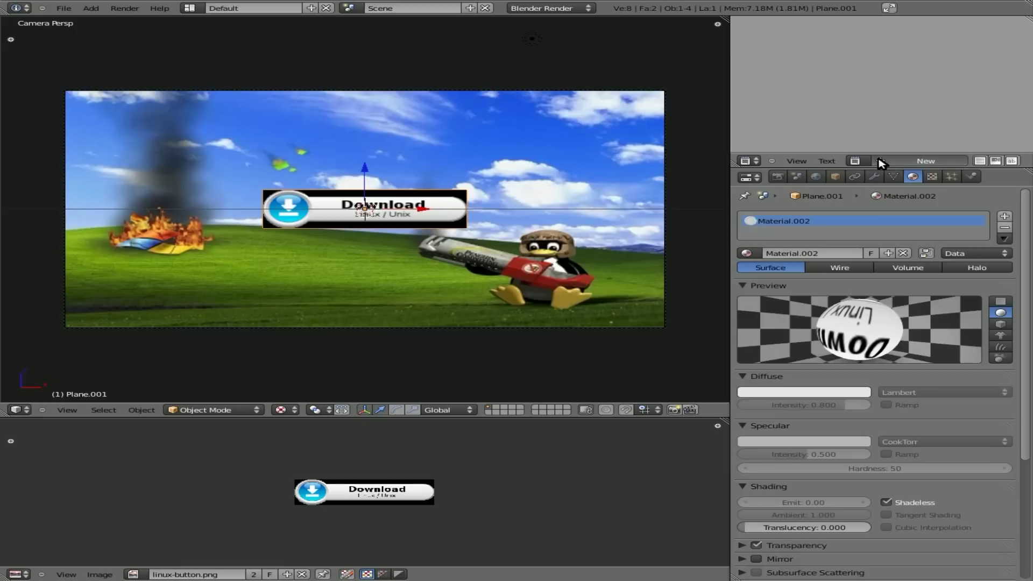
pyautogui.click(920, 161)
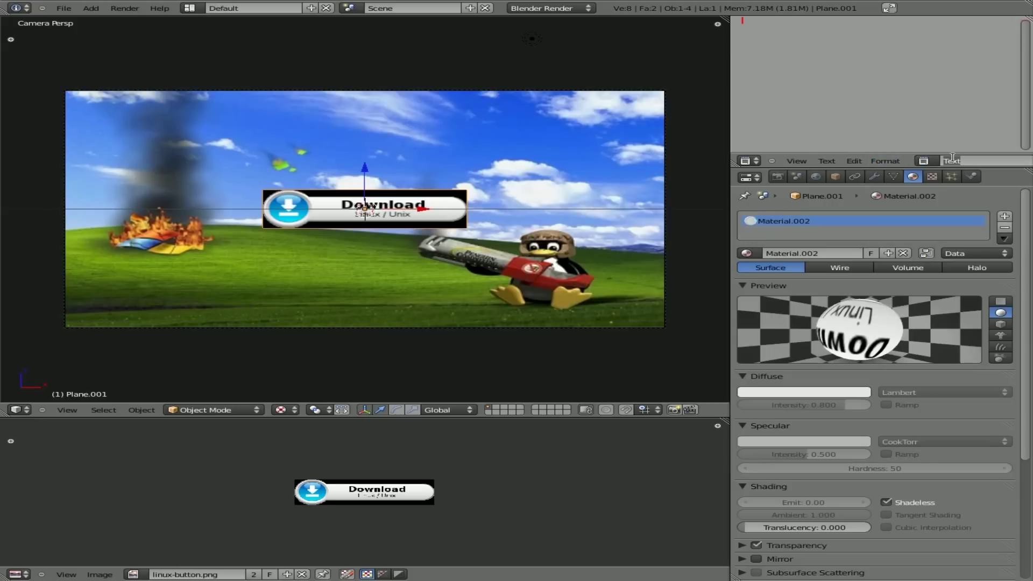
pyautogui.write('mouse_script')
pyautogui.press('Return')
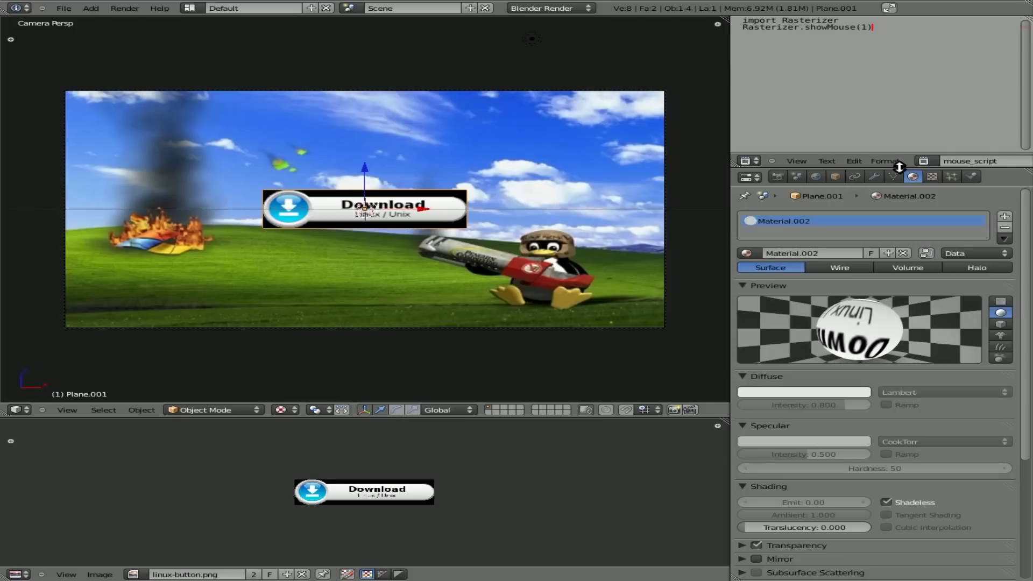
# Step: Shrink the text editor to just the script's two lines and test-run the game in the camera view
pyautogui.moveTo(899, 169); pyautogui.dragTo(895, 70)
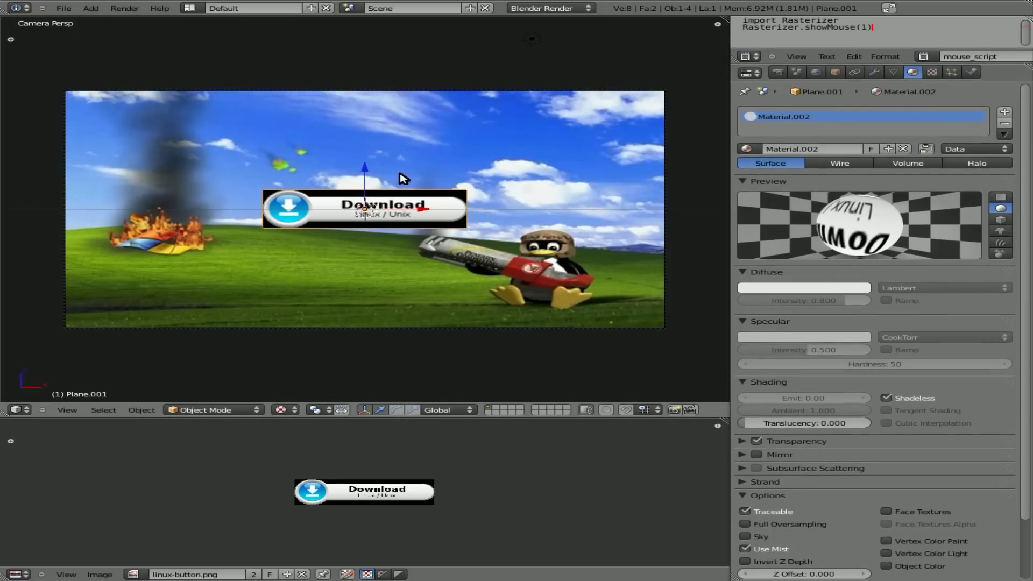
pyautogui.press('p')
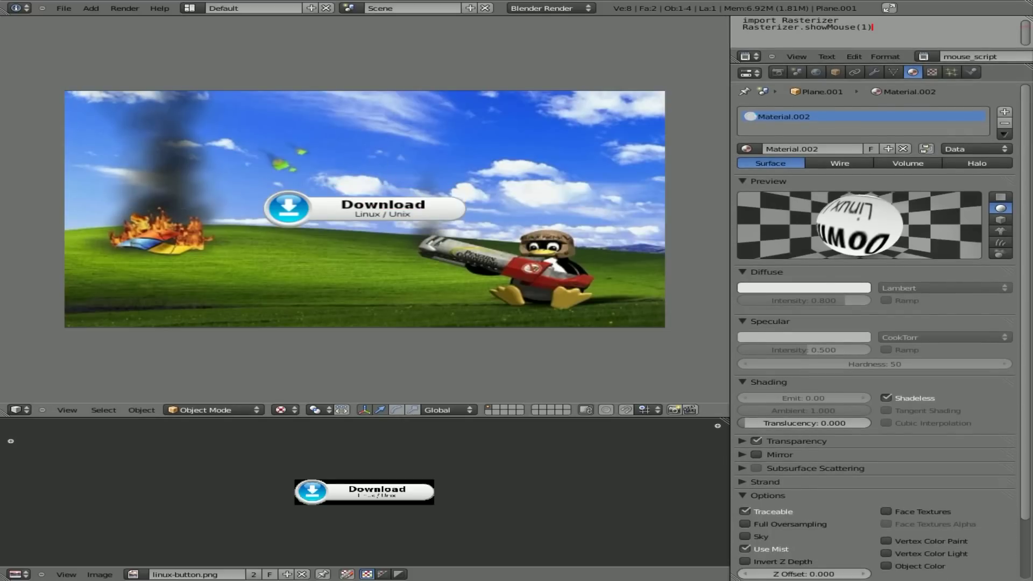
pyautogui.press('Escape')
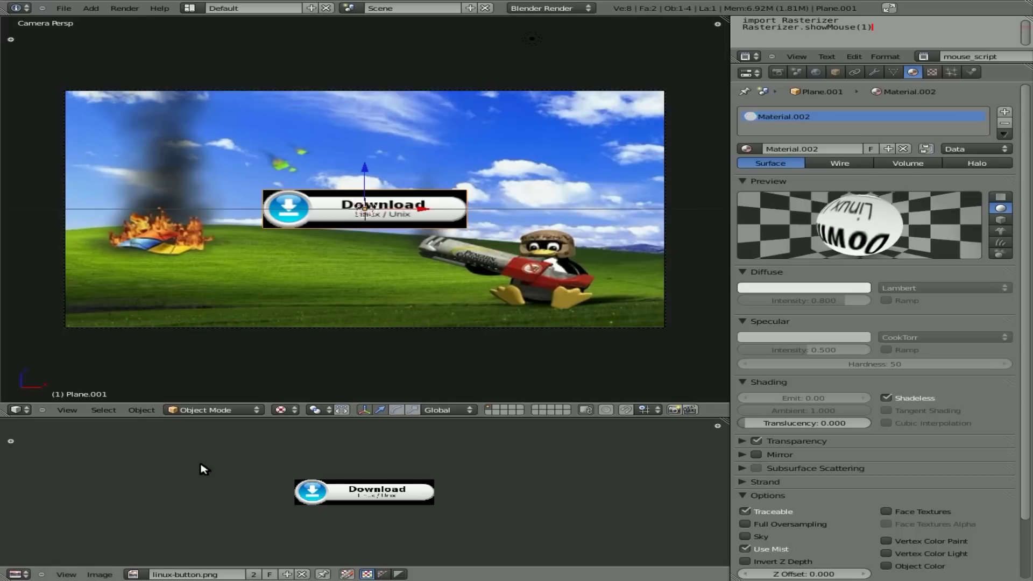
# Step: Switch the UV/Image Editor to the Logic Editor and add an Always sensor to the background plane
pyautogui.click(27, 573)
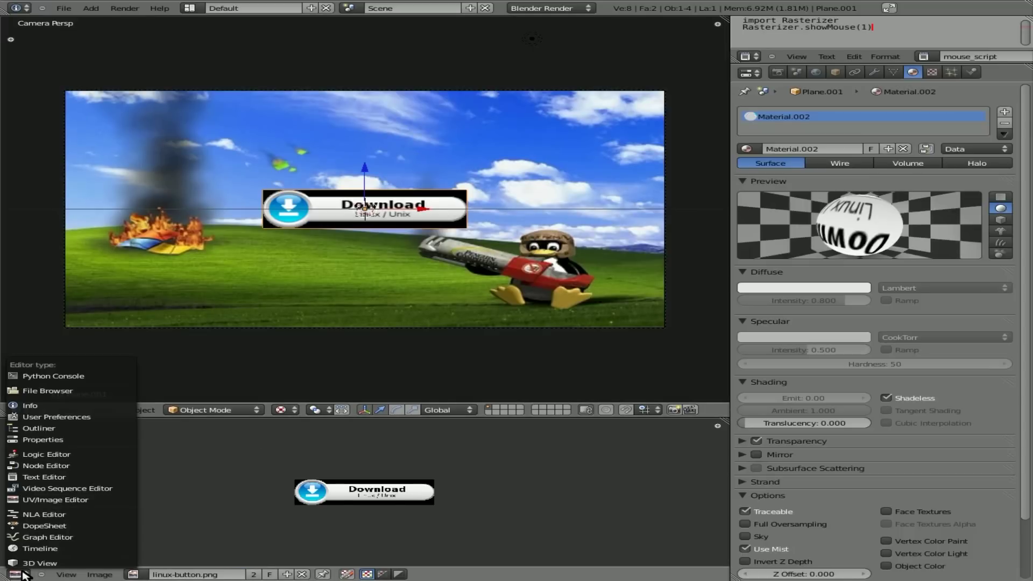
pyautogui.click(37, 454)
pyautogui.rightClick(72, 283)
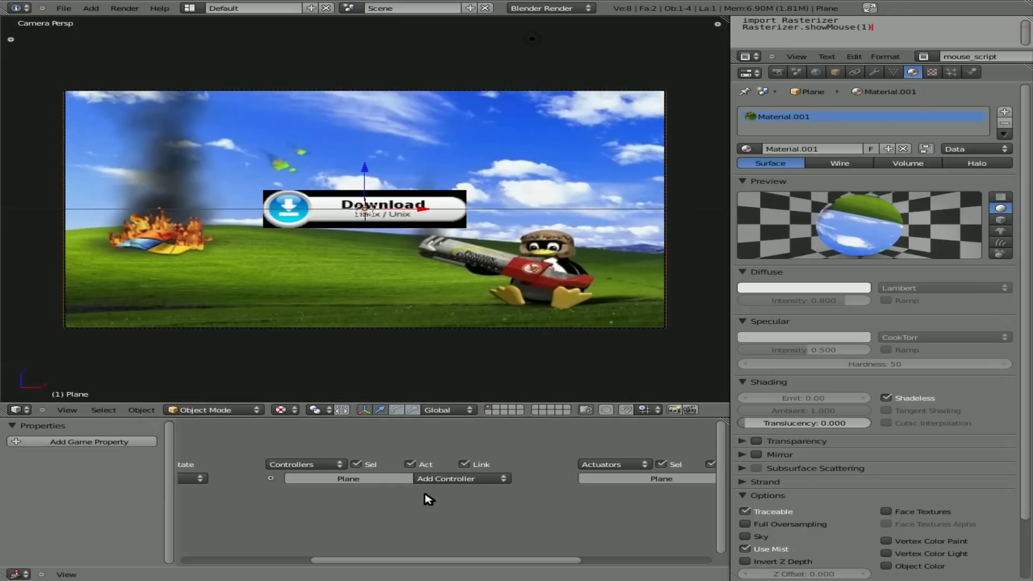
pyautogui.scroll(-3, 395, 504)
pyautogui.scroll(-3, 396, 505)
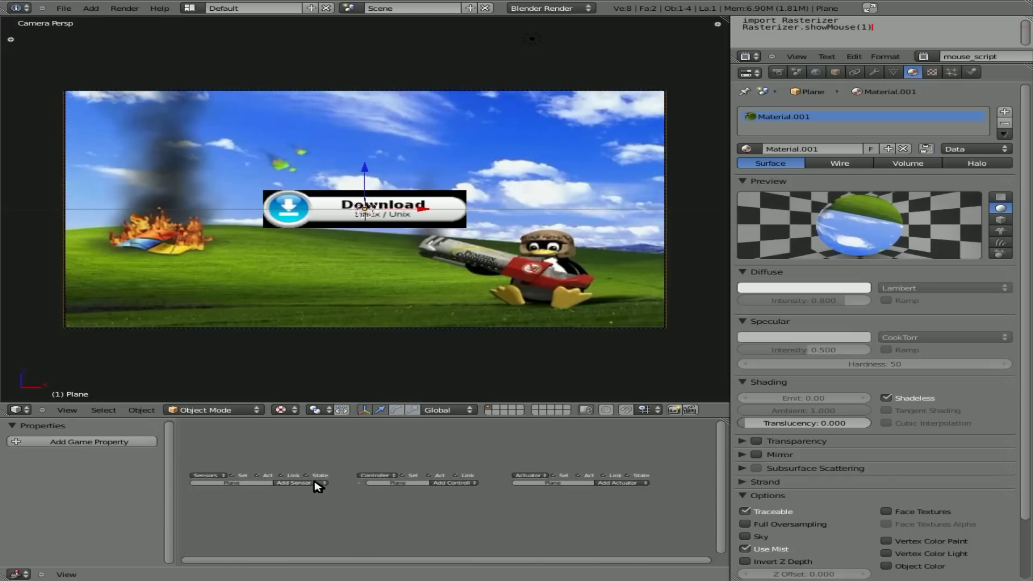
pyautogui.scroll(4, 392, 484)
pyautogui.moveTo(230, 514); pyautogui.dragTo(526, 450, button='middle')
pyautogui.click(525, 447)
pyautogui.click(530, 436)
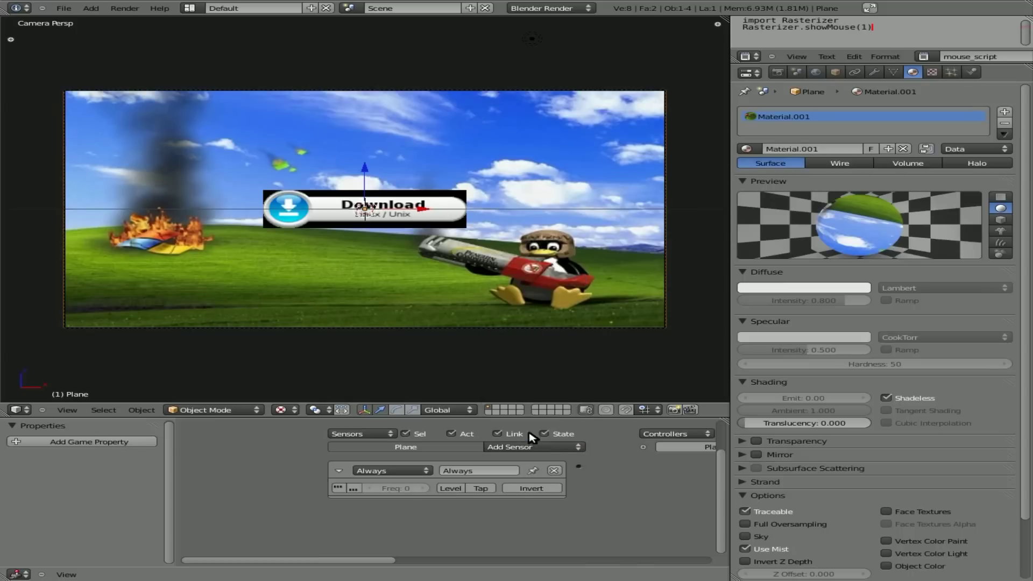
# Step: Add an And controller to the background plane and link the Always sensor to it
pyautogui.moveTo(651, 511); pyautogui.dragTo(355, 485, button='middle')
pyautogui.click(471, 441)
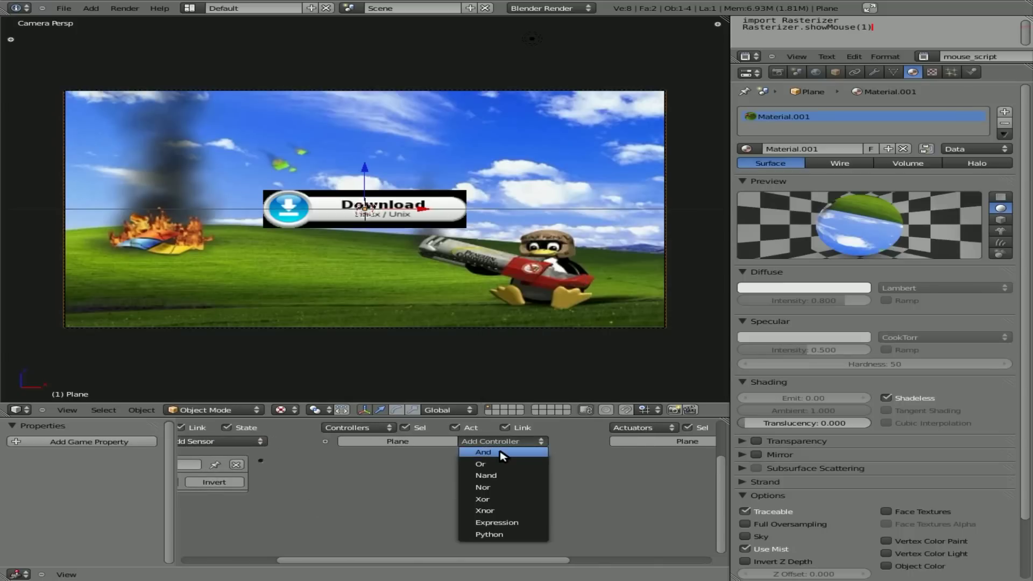
pyautogui.click(498, 454)
pyautogui.moveTo(260, 461); pyautogui.dragTo(325, 461)
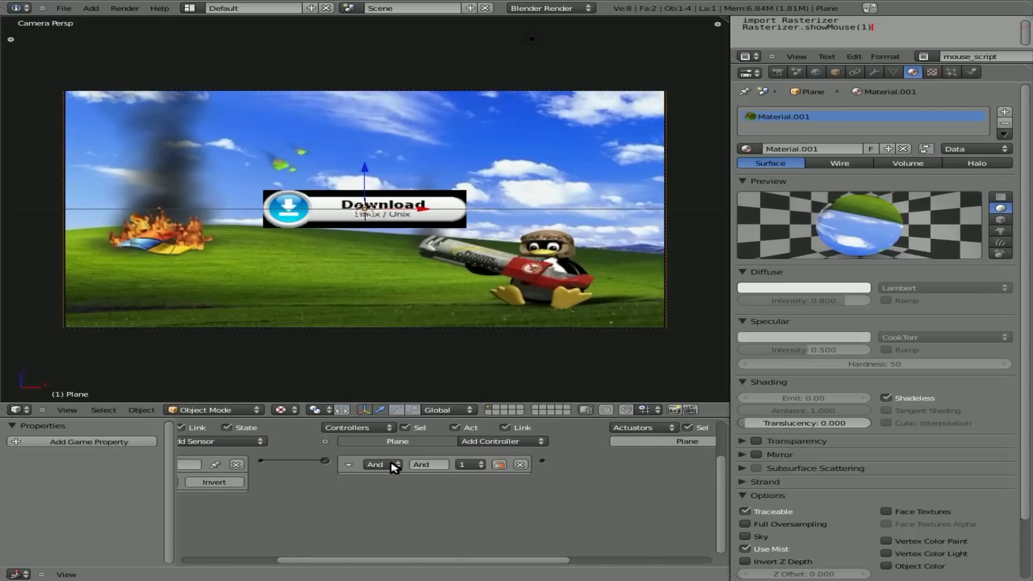
pyautogui.moveTo(575, 459); pyautogui.dragTo(250, 469, button='middle')
pyautogui.click(474, 451)
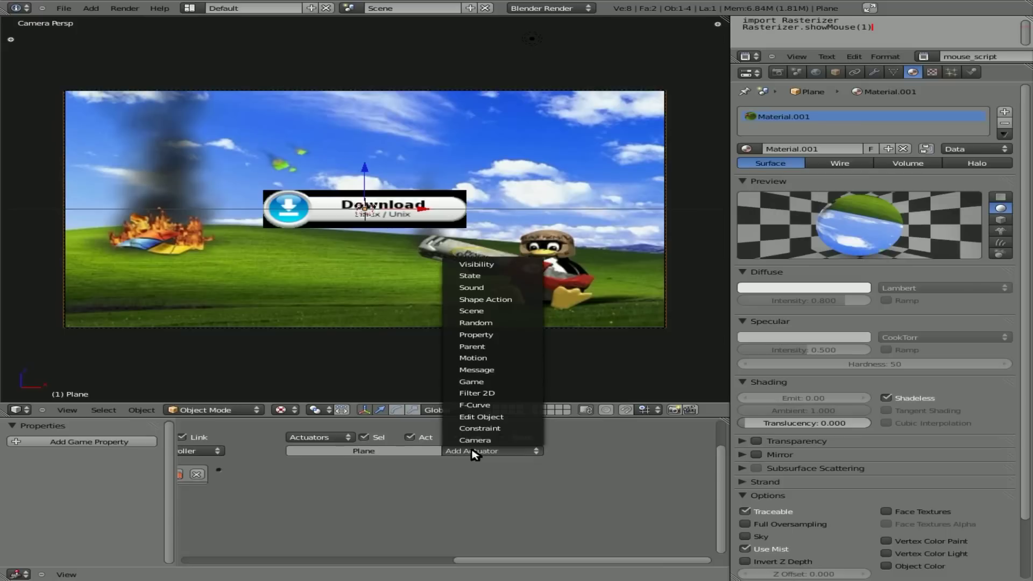
pyautogui.moveTo(272, 491); pyautogui.dragTo(570, 487, button='middle')
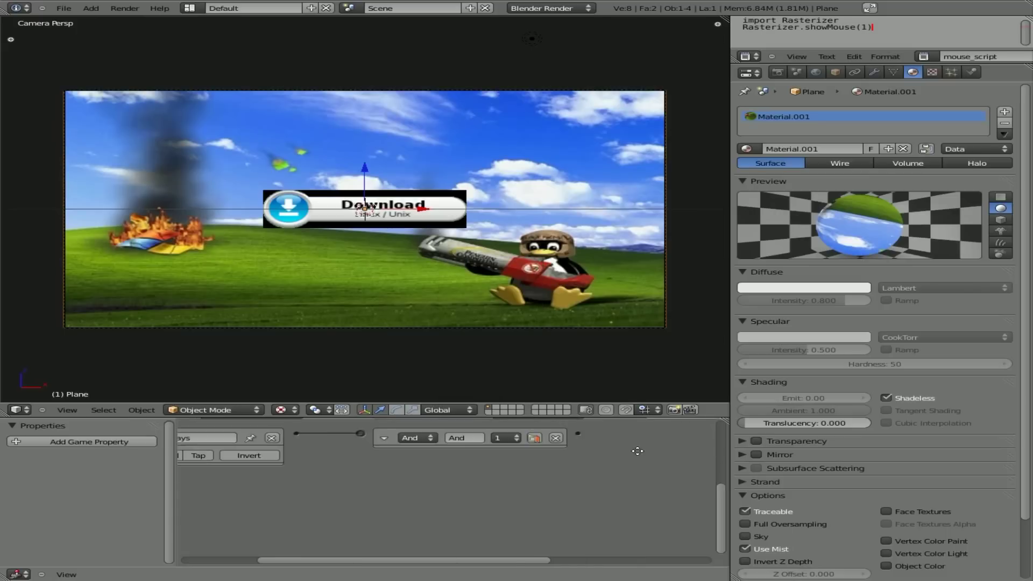
# Step: Change the background plane's controller to Python with mouse_script as its script, and test-run the game
pyautogui.click(344, 493)
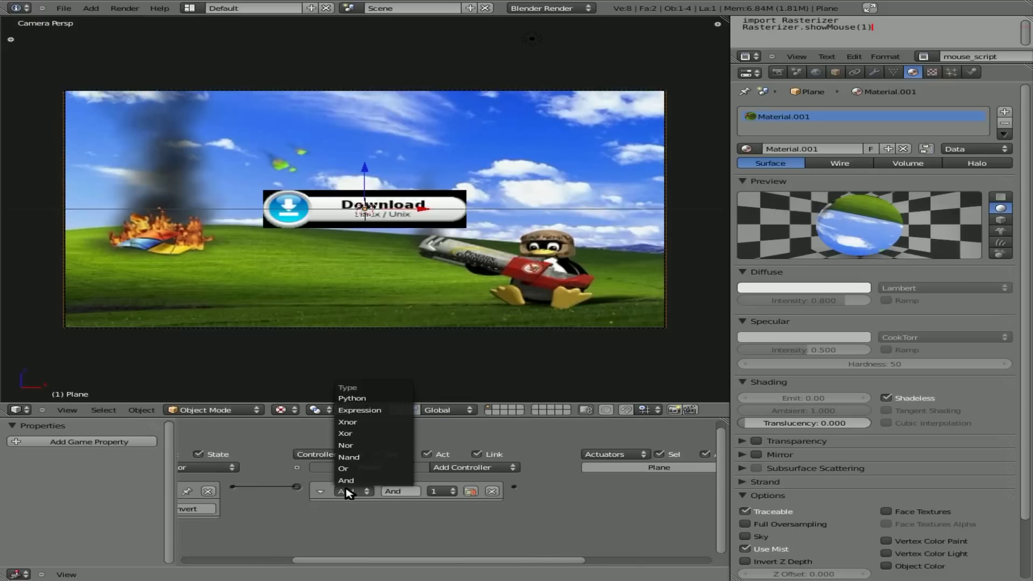
pyautogui.click(355, 388)
pyautogui.click(424, 510)
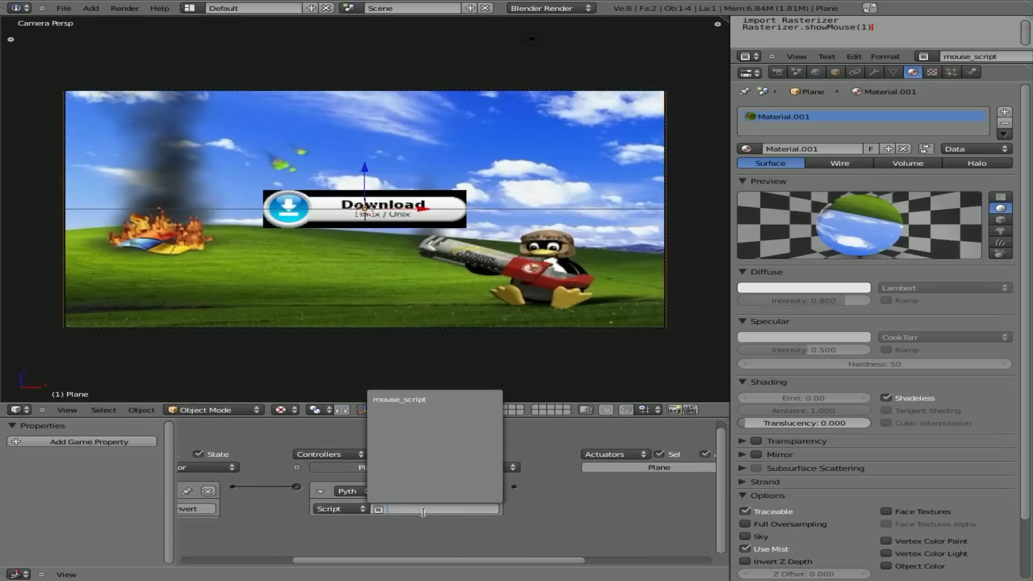
pyautogui.click(397, 404)
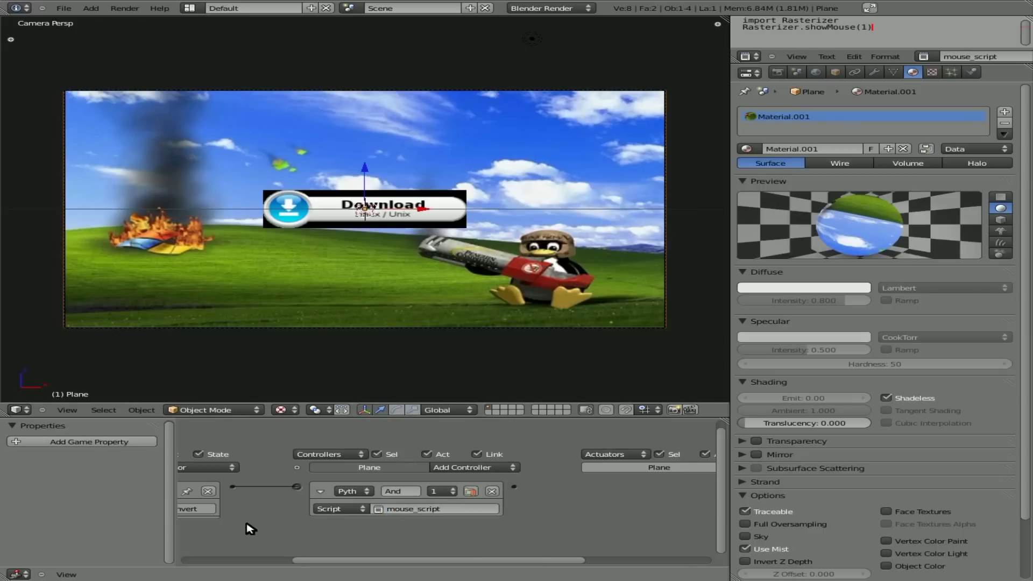
pyautogui.moveTo(250, 525)
pyautogui.mouseDown(button='middle')
pyautogui.moveTo(393, 524)
pyautogui.moveTo(253, 525)
pyautogui.mouseUp(button='middle')
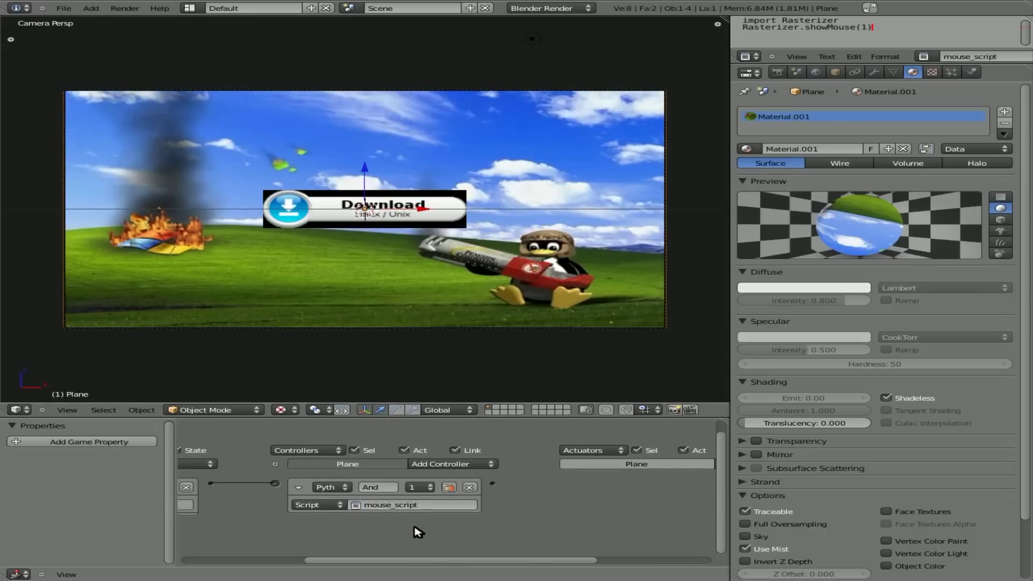
pyautogui.press('p')
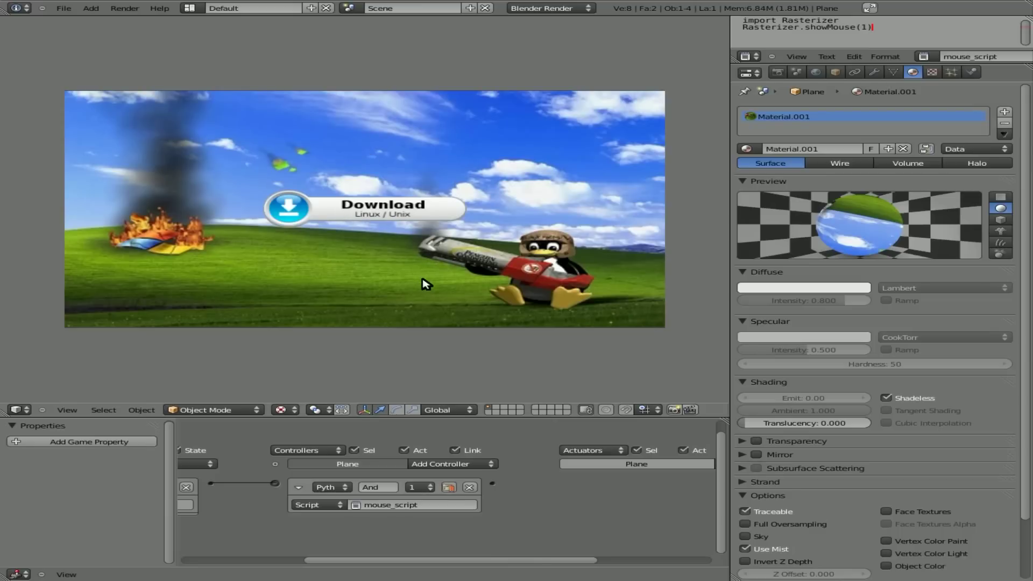
pyautogui.press('Escape')
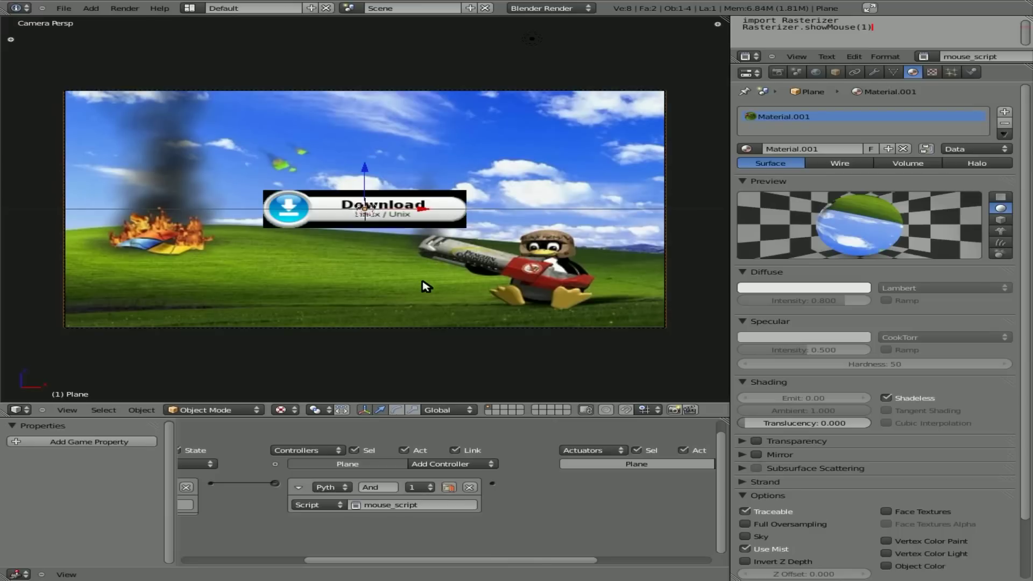
# Step: Select the download button plane and insert a Scaling keyframe at frame 1
pyautogui.rightClick(371, 212)
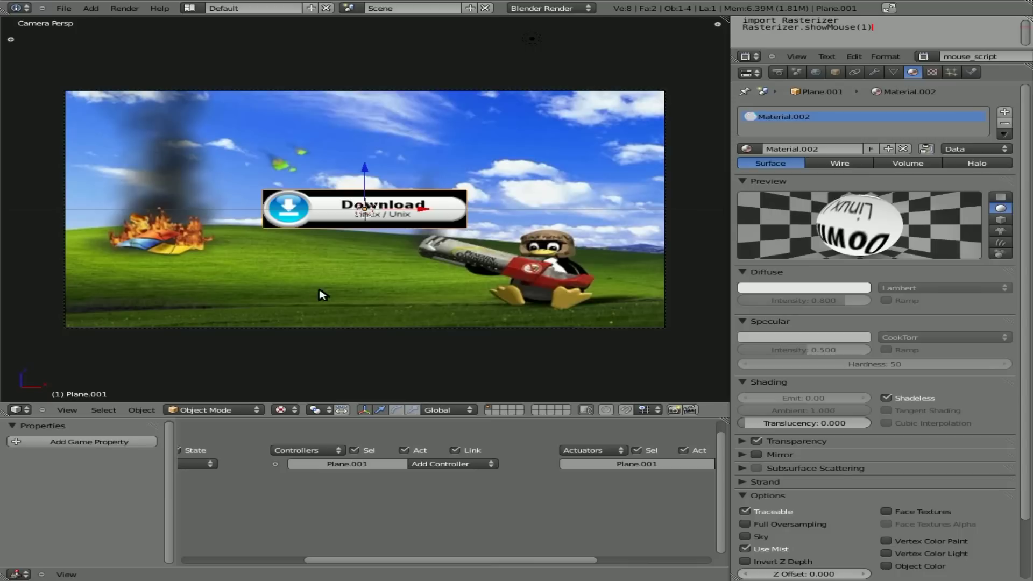
pyautogui.press('i')
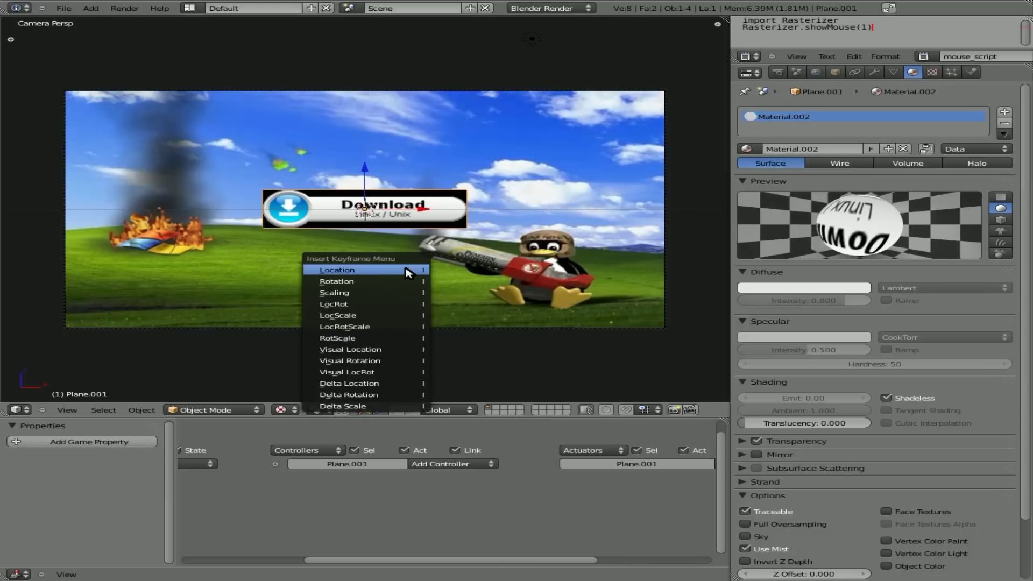
pyautogui.click(365, 294)
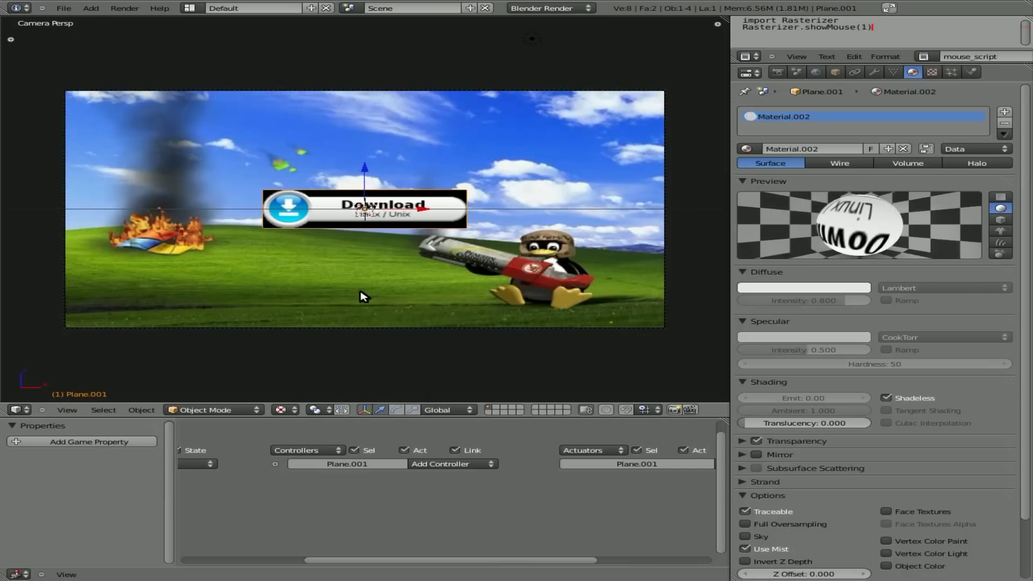
# Step: At frame 5, scale the button plane up slightly, insert a Scaling keyframe, and play back the animation
pyautogui.press('Right')
pyautogui.press('Right')
pyautogui.press('Right')
pyautogui.press('Right')
pyautogui.press('s')
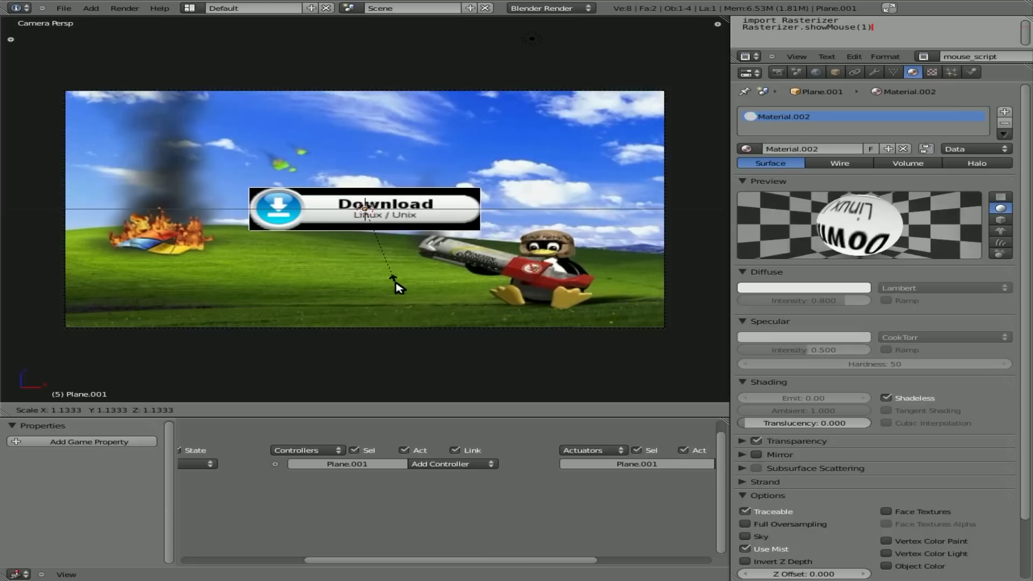
pyautogui.click(399, 286)
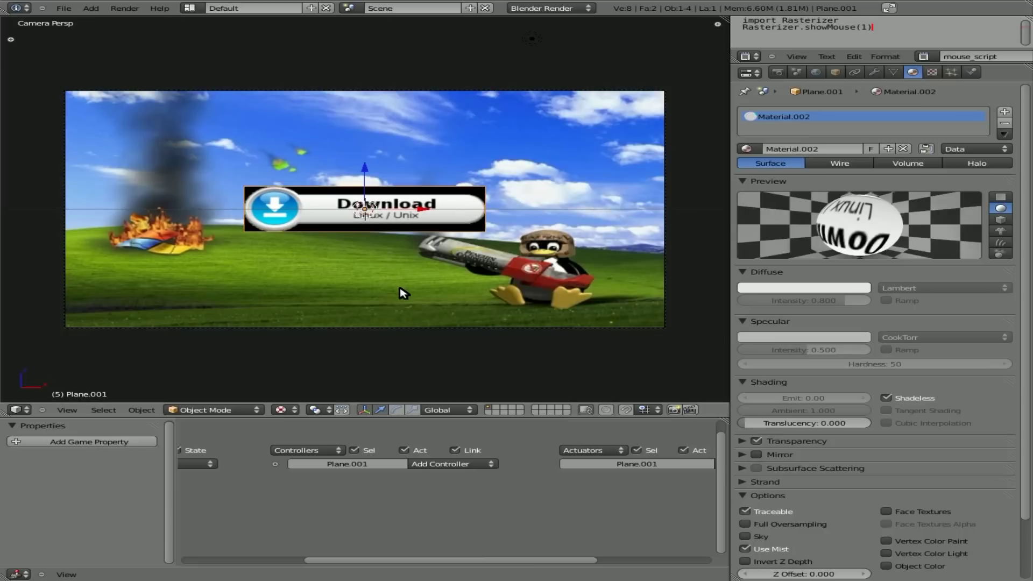
pyautogui.press('i')
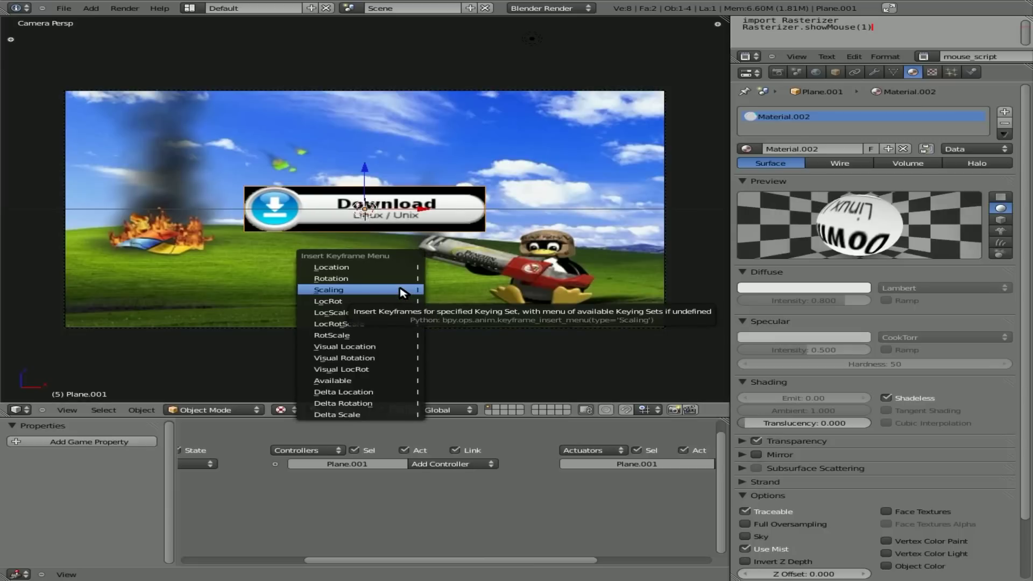
pyautogui.click(402, 293)
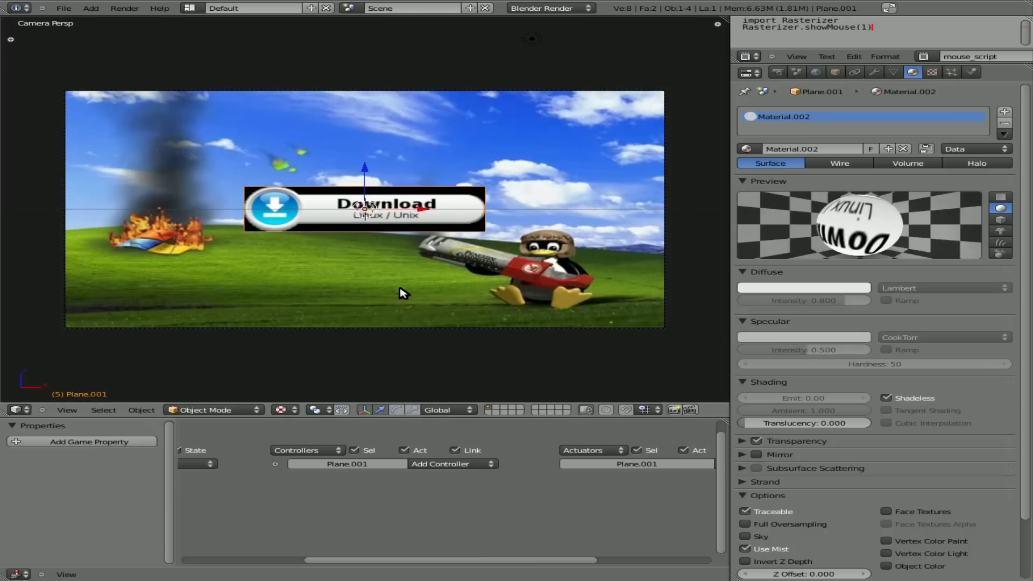
pyautogui.hotkey('alt', 'a')
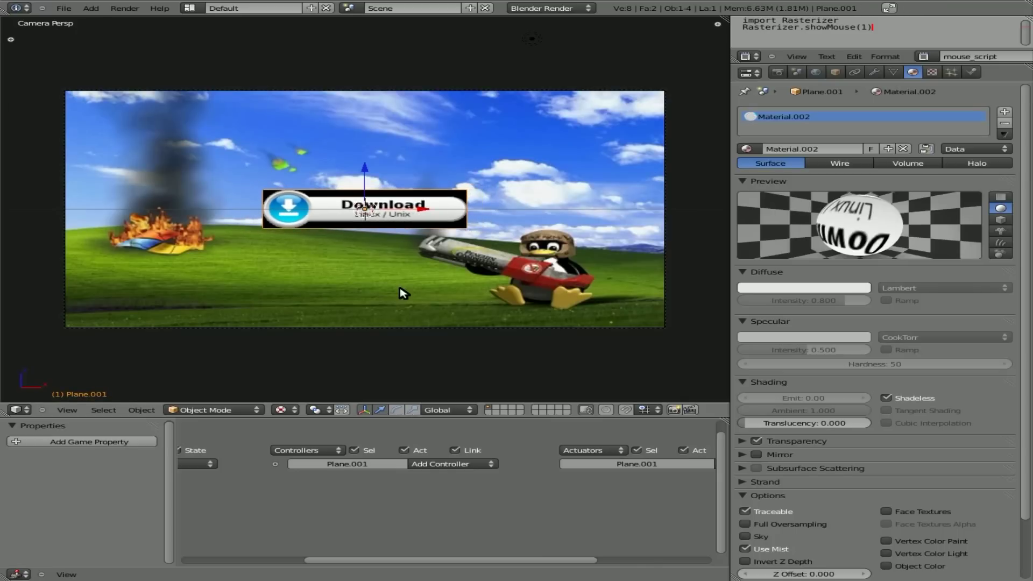
# Step: Add a Mouse sensor to the button plane with its mouse event set to Mouse Over
pyautogui.scroll(-2, 383, 517)
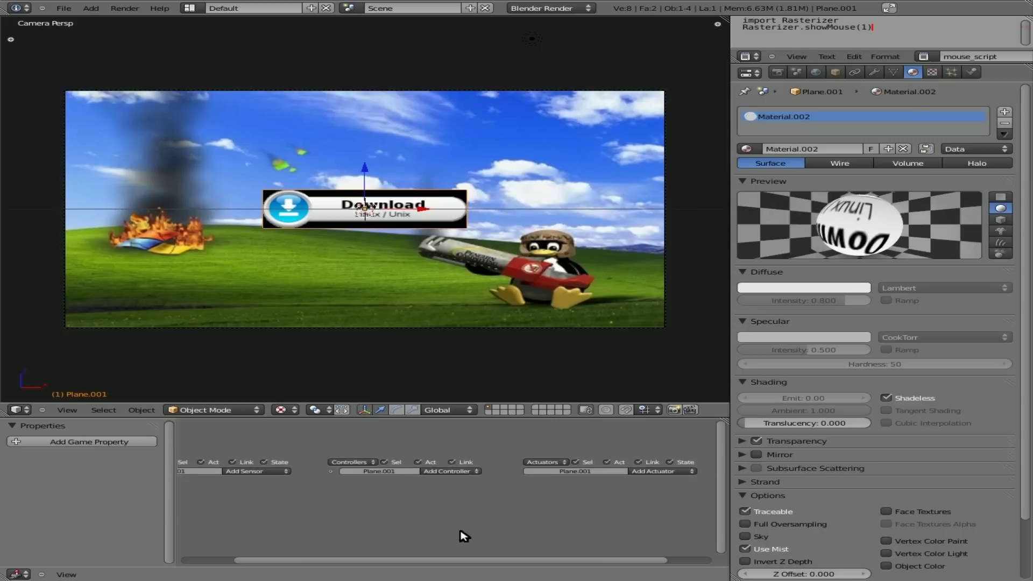
pyautogui.moveTo(309, 522); pyautogui.dragTo(380, 483, button='middle')
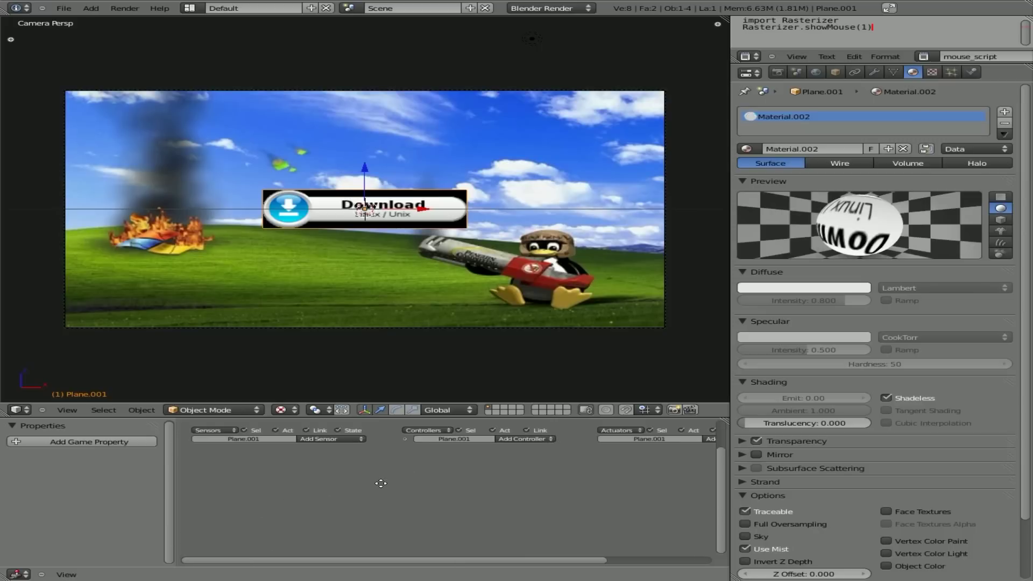
pyautogui.click(350, 440)
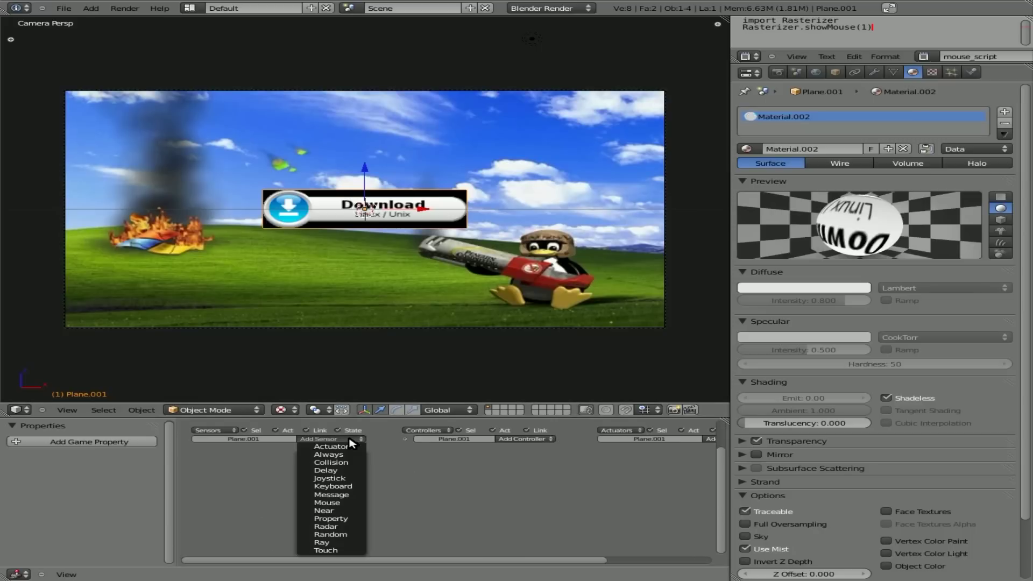
pyautogui.click(327, 503)
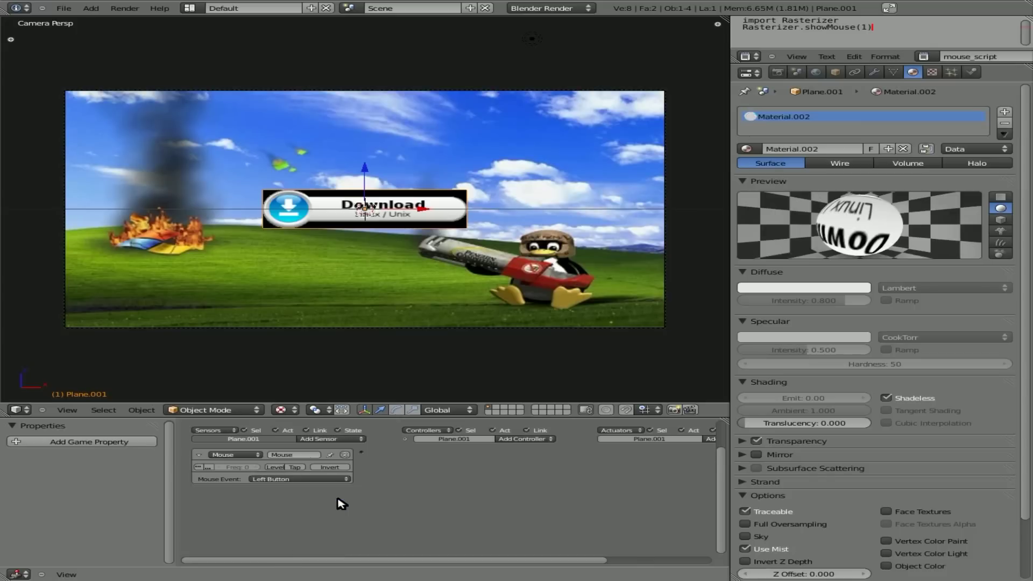
pyautogui.click(293, 485)
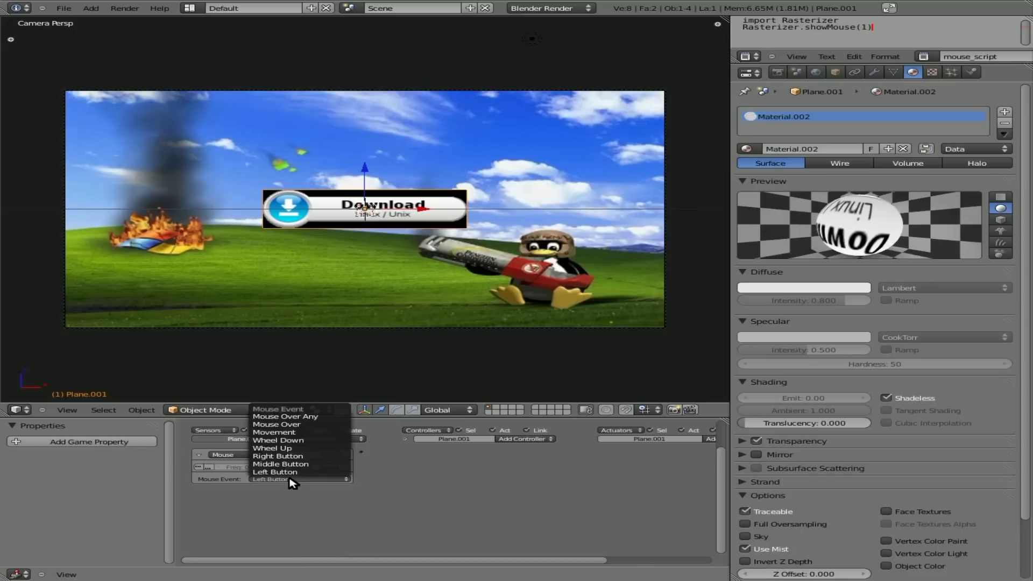
pyautogui.click(288, 429)
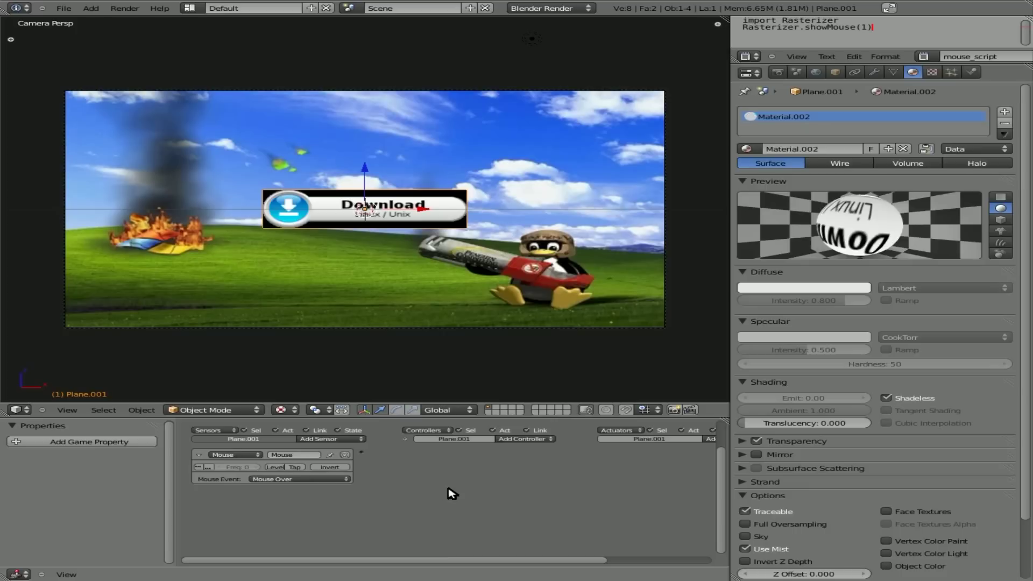
# Step: Add an And controller to the button plane and link the Mouse sensor to it
pyautogui.click(525, 439)
pyautogui.click(512, 451)
pyautogui.keyDown('ctrl'); pyautogui.hscroll(5, 595, 473); pyautogui.keyUp('ctrl')
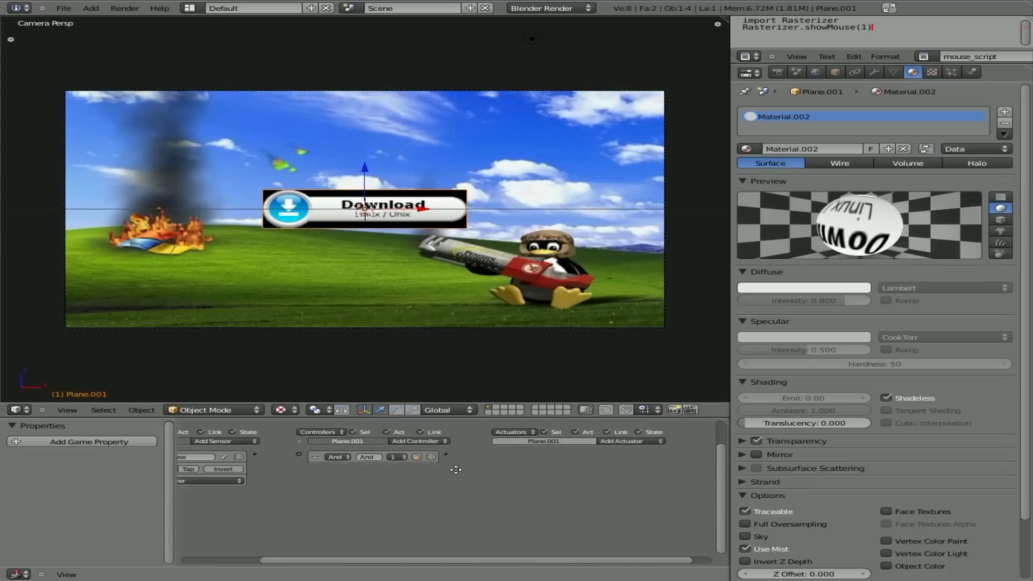
pyautogui.moveTo(231, 452); pyautogui.dragTo(291, 450)
# Step: Add an F-Curve actuator to the button plane and set its end frame to 5
pyautogui.click(607, 440)
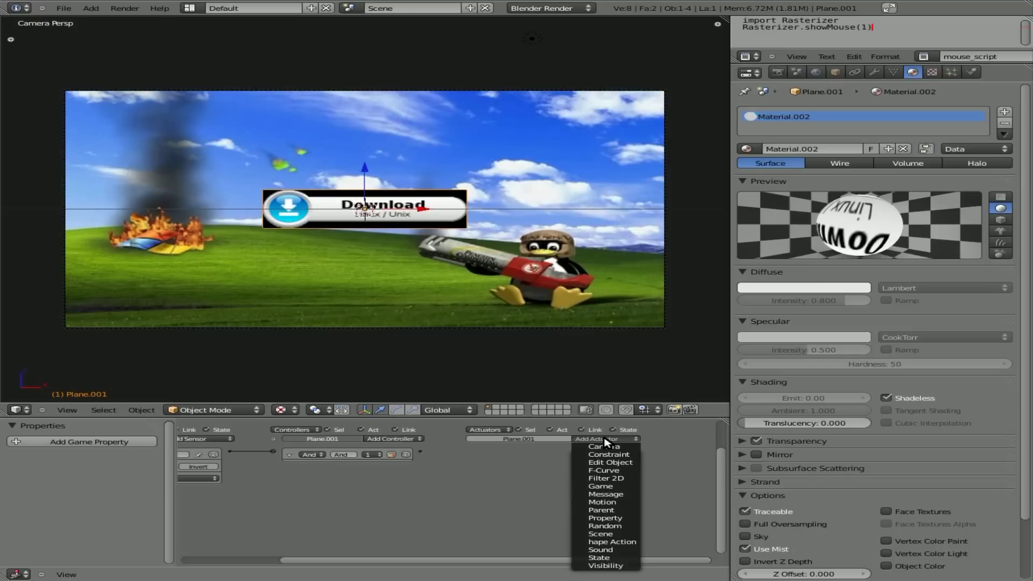
pyautogui.click(608, 470)
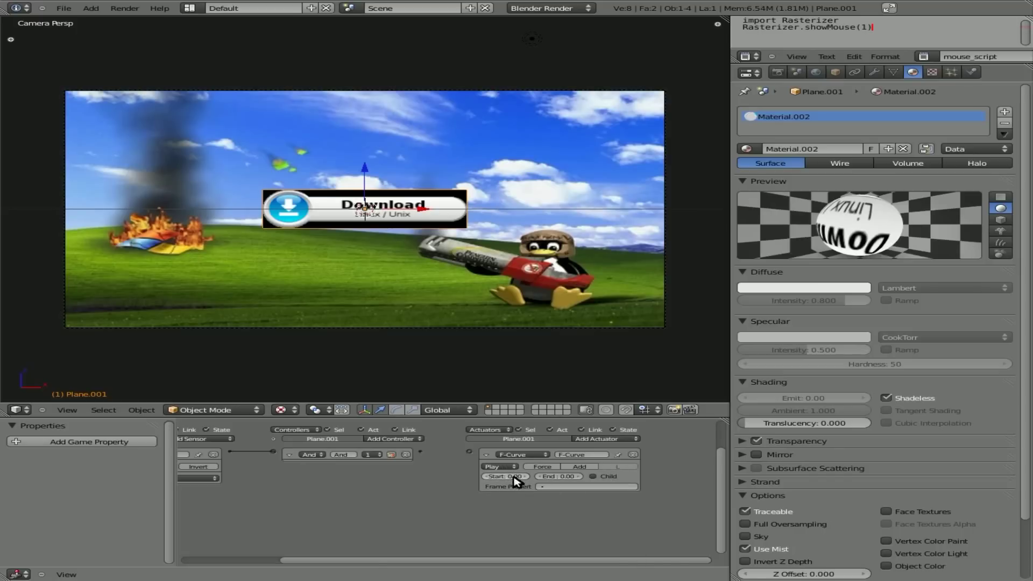
pyautogui.scroll(2, 516, 480)
pyautogui.moveTo(557, 485); pyautogui.dragTo(392, 494, button='middle')
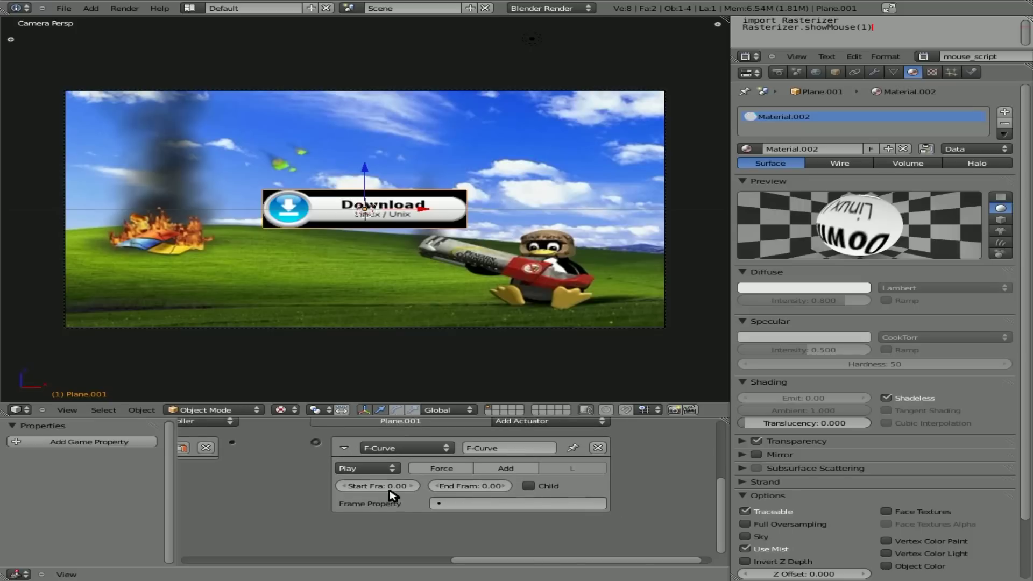
pyautogui.click(479, 490)
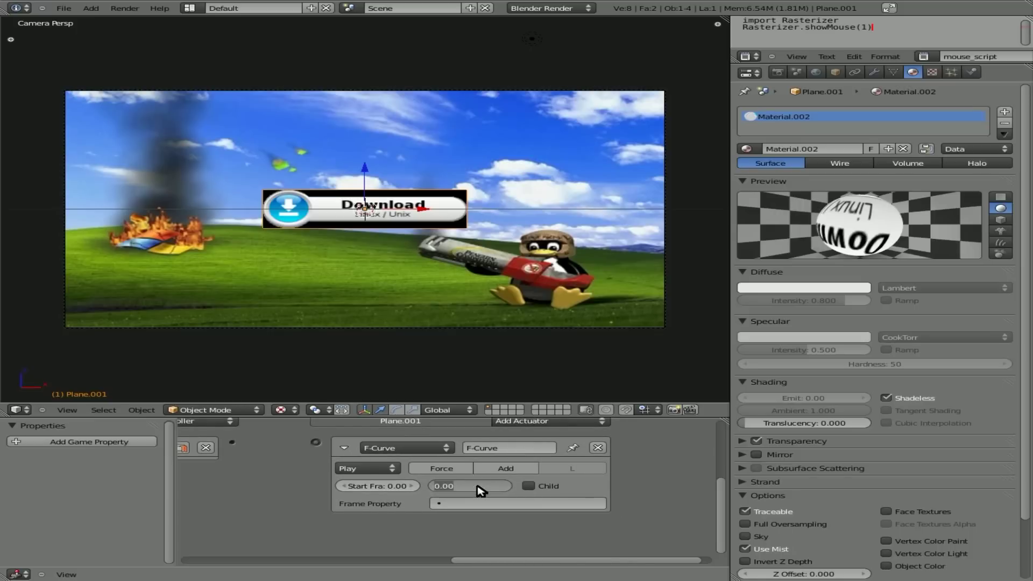
pyautogui.write('5')
pyautogui.press('Return')
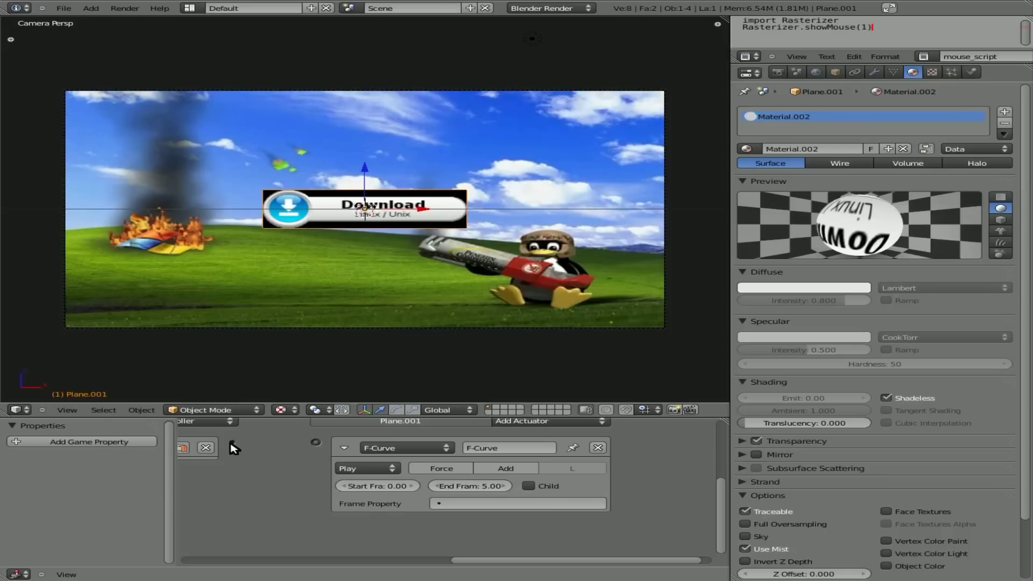
# Step: Link the And controller to the F-Curve actuator, set its play type to Flipper, and test-run the game
pyautogui.moveTo(232, 443); pyautogui.dragTo(321, 448)
pyautogui.click(373, 464)
pyautogui.click(374, 431)
pyautogui.press('p')
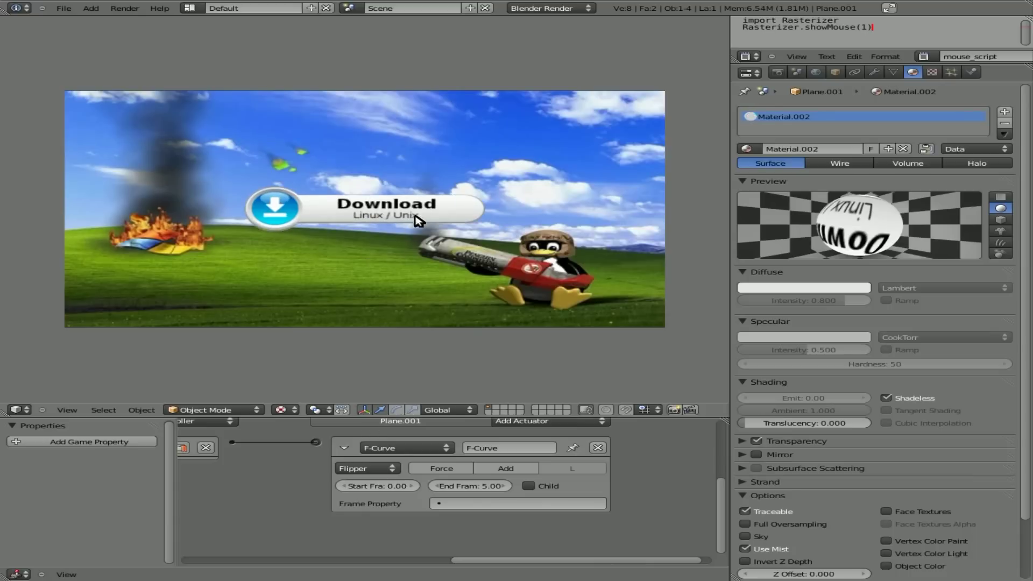
pyautogui.press('Escape')
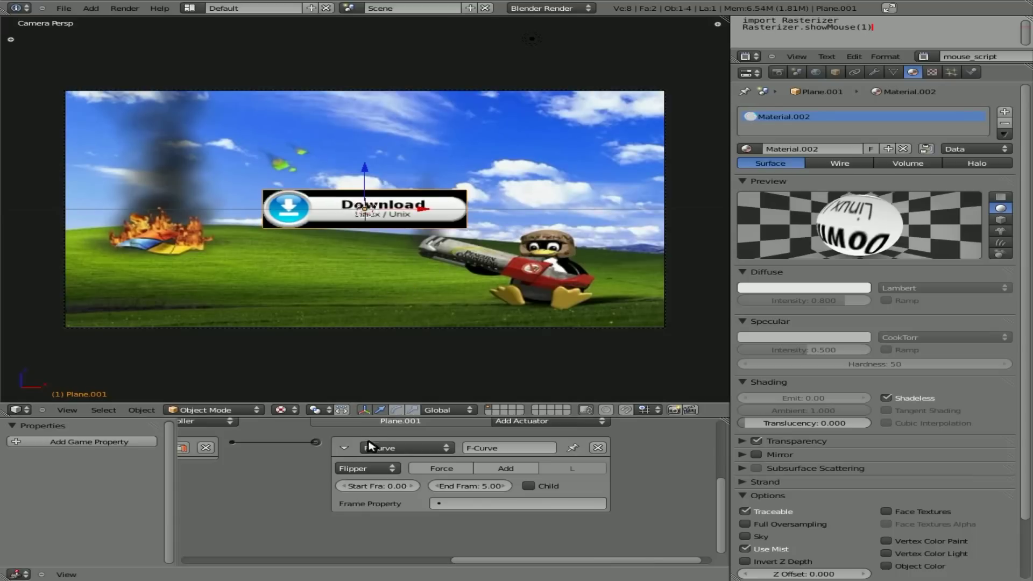
# Step: Collapse the F-Curve actuator and the Mouse sensor in the logic setup
pyautogui.scroll(-2, 323, 476)
pyautogui.click(371, 459)
pyautogui.moveTo(352, 472); pyautogui.dragTo(637, 493, button='middle')
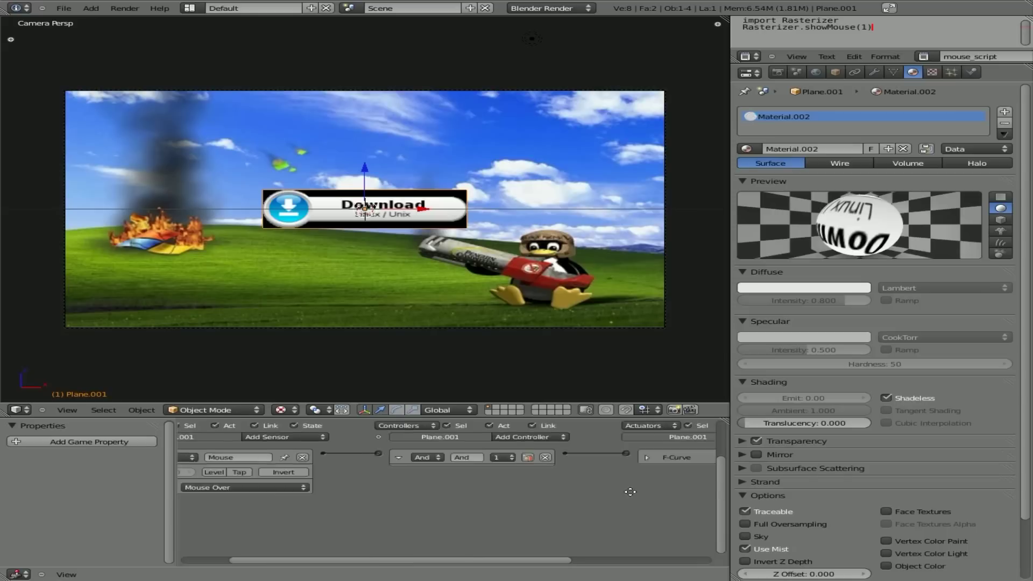
pyautogui.moveTo(297, 560); pyautogui.dragTo(251, 560)
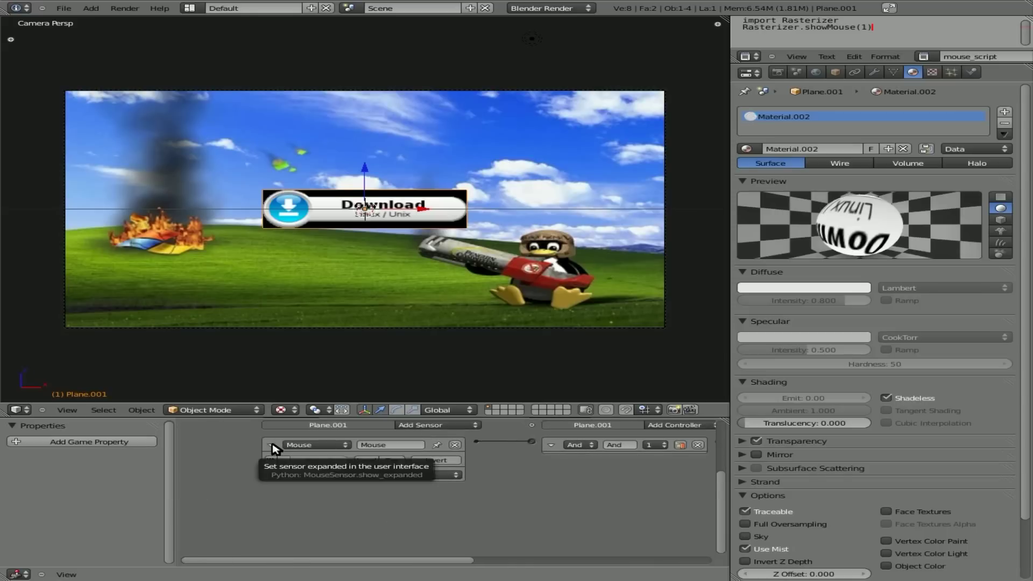
pyautogui.click(271, 446)
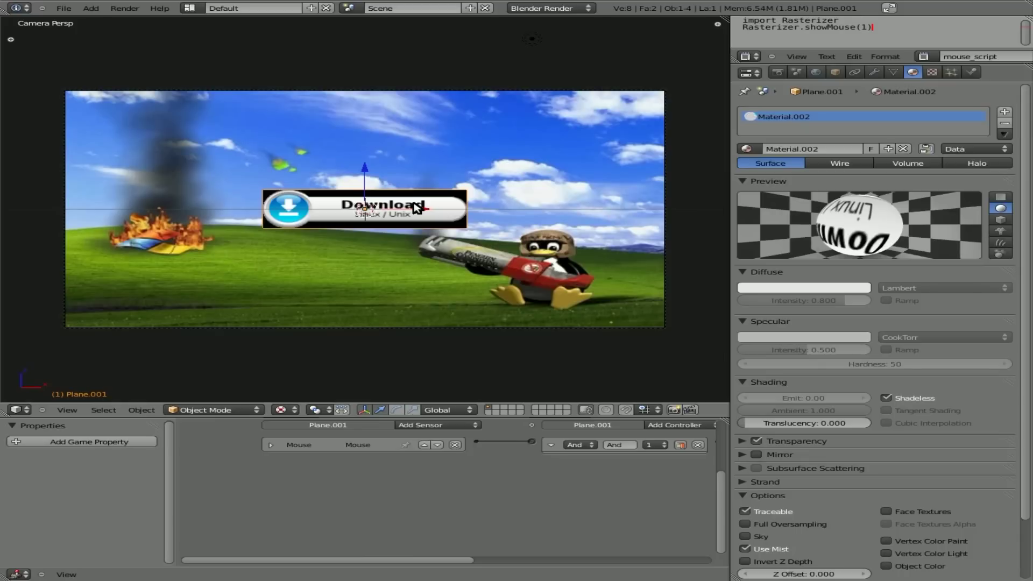
# Step: Play back the animation, go to frame 6, and insert a Rotation keyframe for the button plane
pyautogui.scroll(1, 417, 209)
pyautogui.scroll(-1, 417, 209)
pyautogui.press('Up')
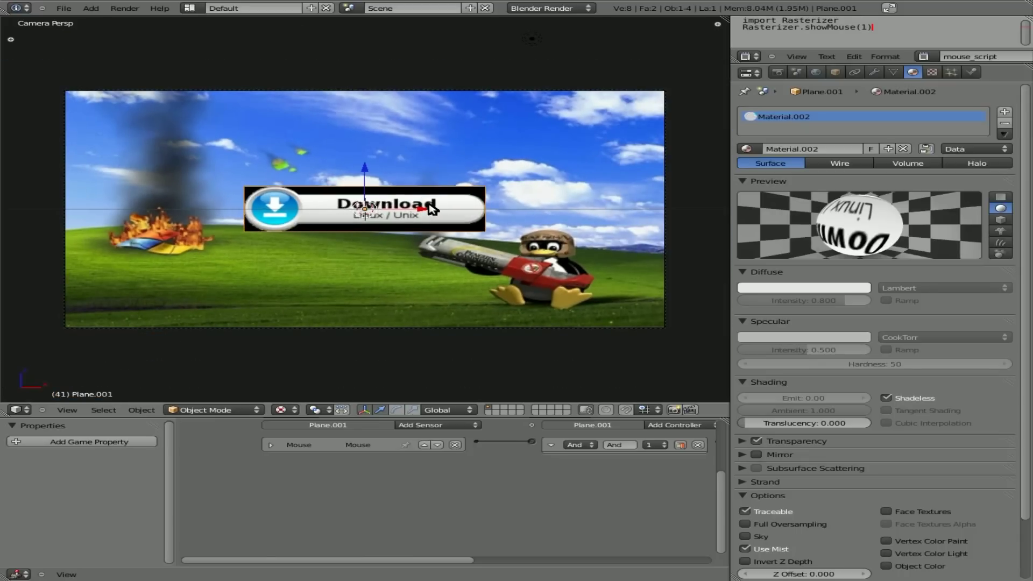
pyautogui.hotkey('shift', 'Left')
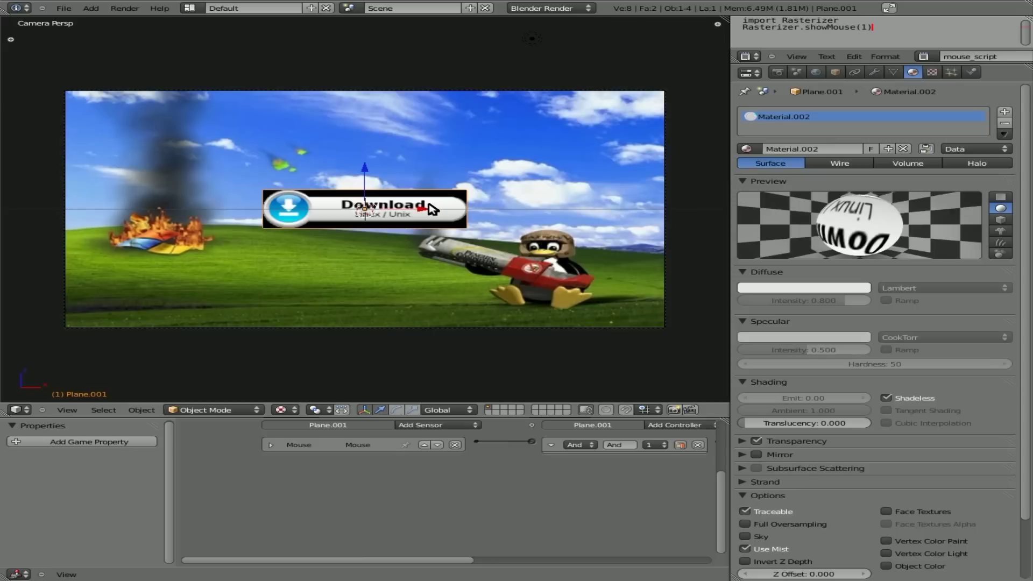
pyautogui.hotkey('alt', 'a')
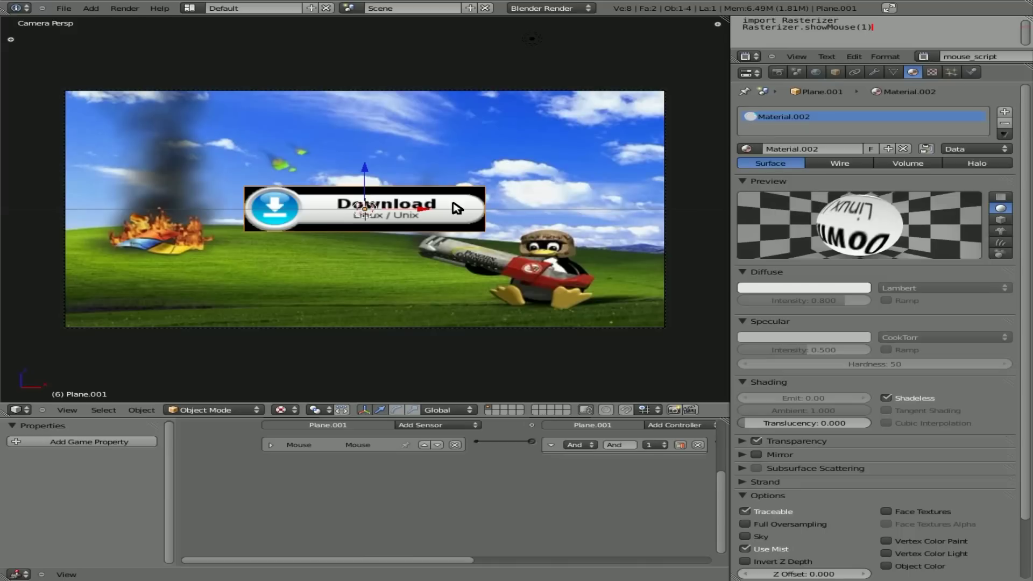
pyautogui.press('i')
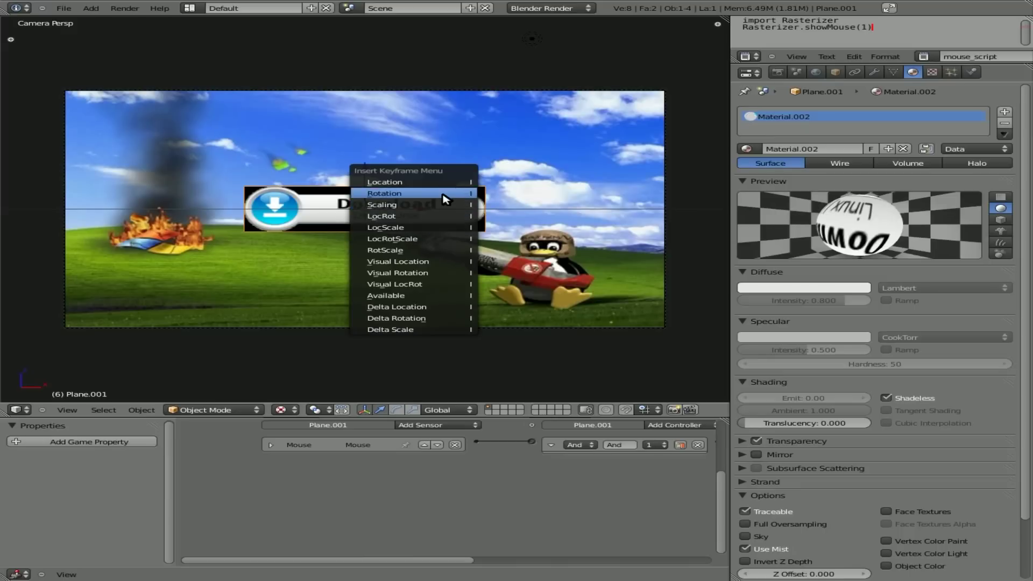
pyautogui.click(445, 195)
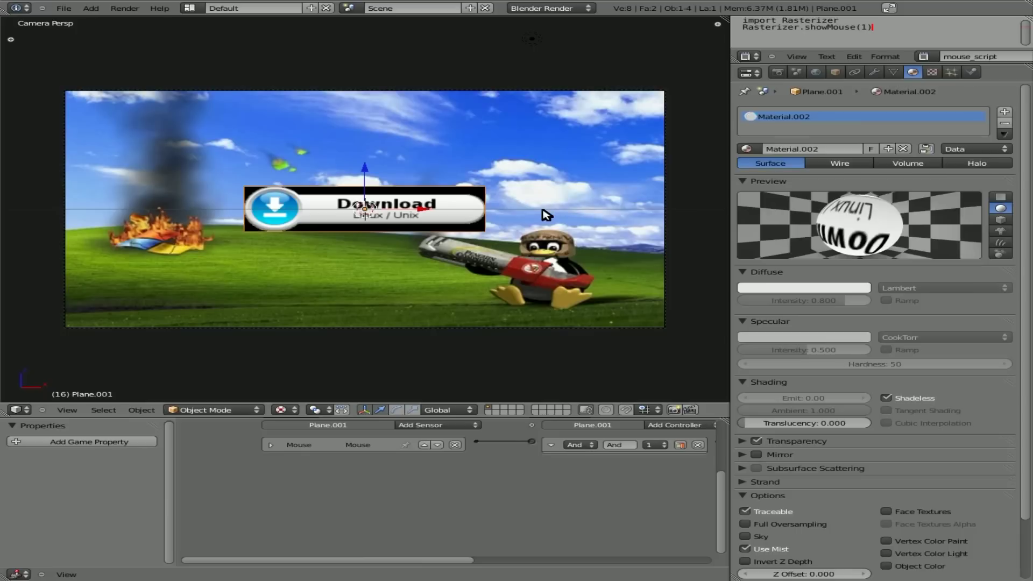
# Step: At frame 16, rotate the button plane 360 degrees and insert a Rotation keyframe
pyautogui.press('r')
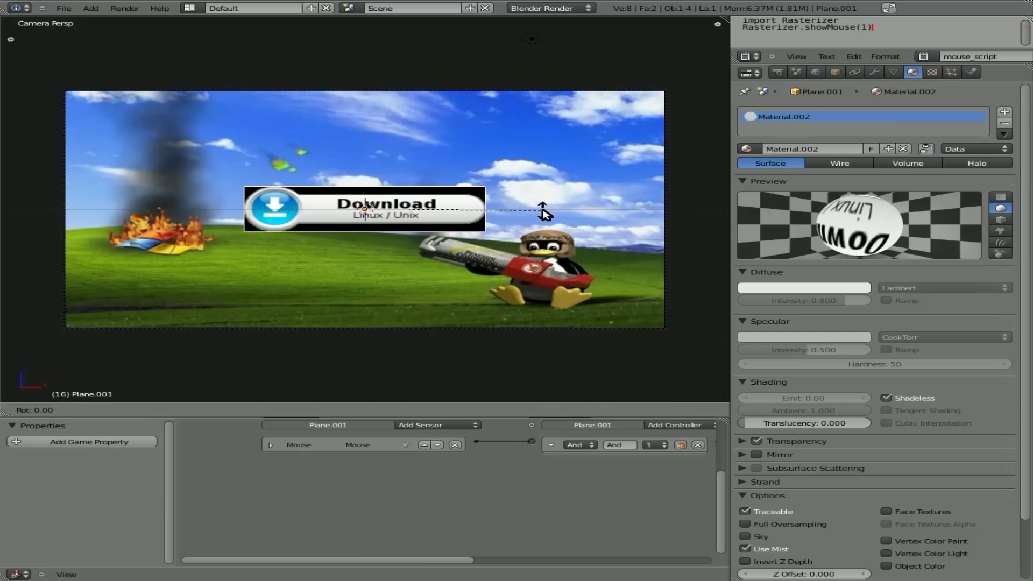
pyautogui.write('360')
pyautogui.press('Return')
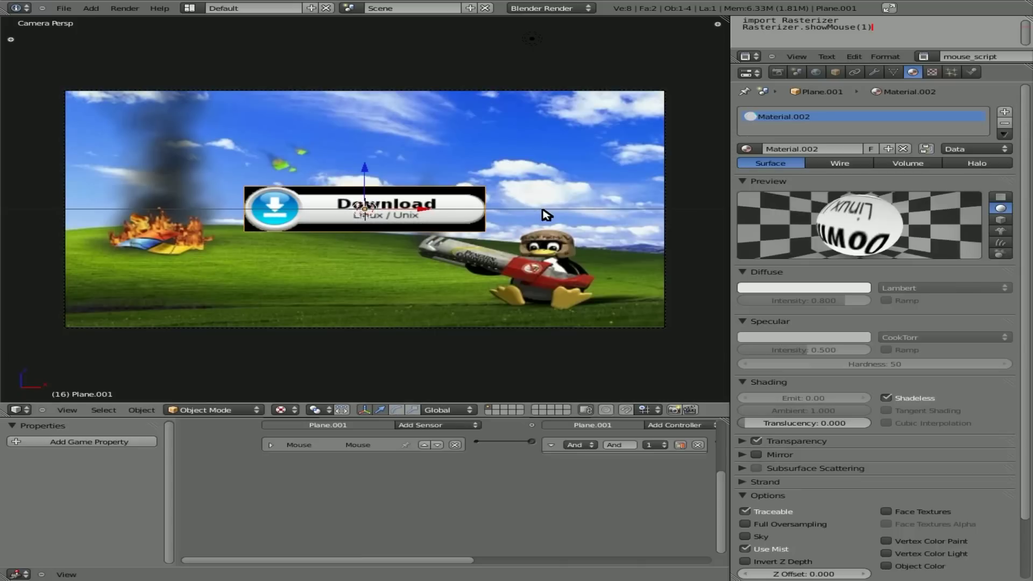
pyautogui.press('i')
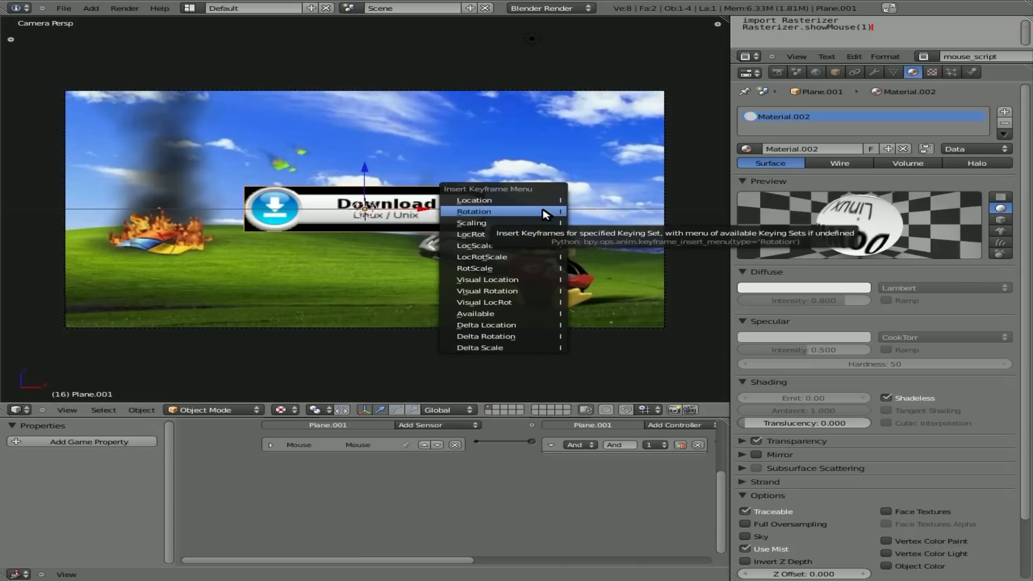
pyautogui.click(546, 213)
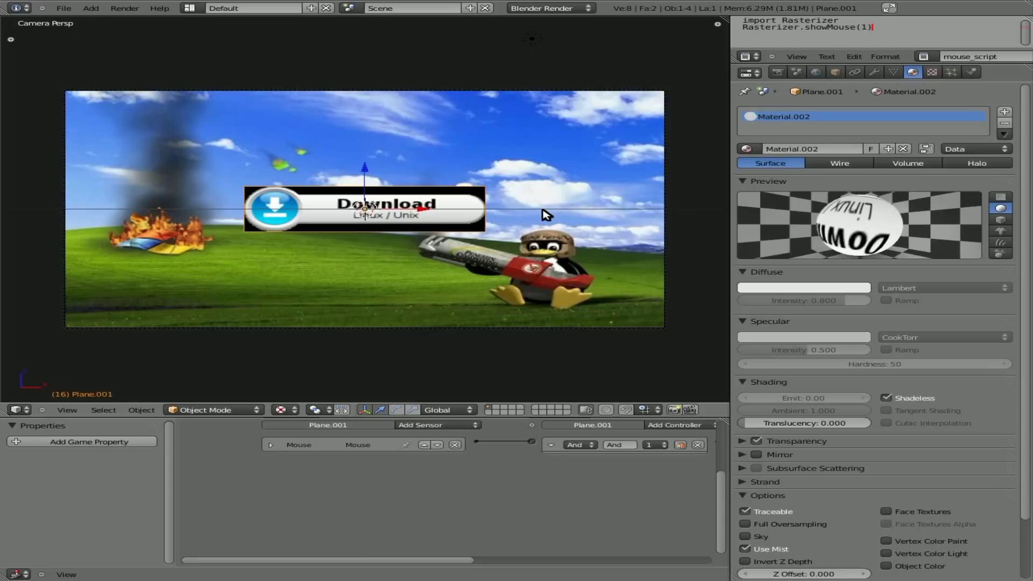
# Step: Step back and forth through the frames before frame 16 to check the button's rotation
pyautogui.press('Left')
pyautogui.press('Left')
pyautogui.press('Left')
pyautogui.press('Left')
pyautogui.press('Left')
pyautogui.press('Left')
pyautogui.press('Left')
pyautogui.press('Right')
pyautogui.press('Right')
pyautogui.press('Right')
pyautogui.press('Right')
pyautogui.press('Right')
pyautogui.press('Right')
pyautogui.press('Right')
pyautogui.press('Right')
pyautogui.press('Right')
# Step: At frame 16, rotate the button plane 359 degrees and insert a Rotation keyframe
pyautogui.write('r')
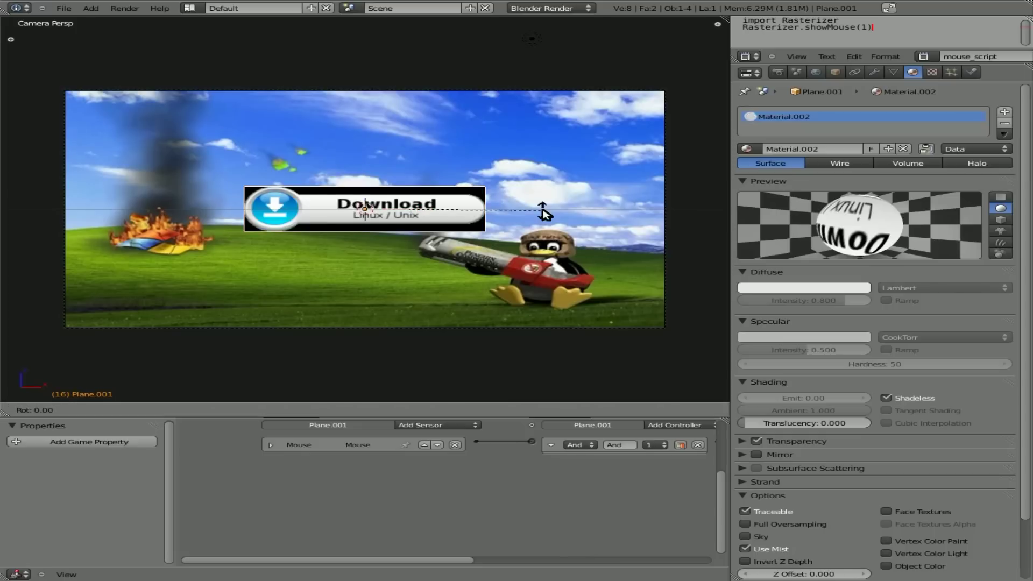
pyautogui.write('359')
pyautogui.press('Return')
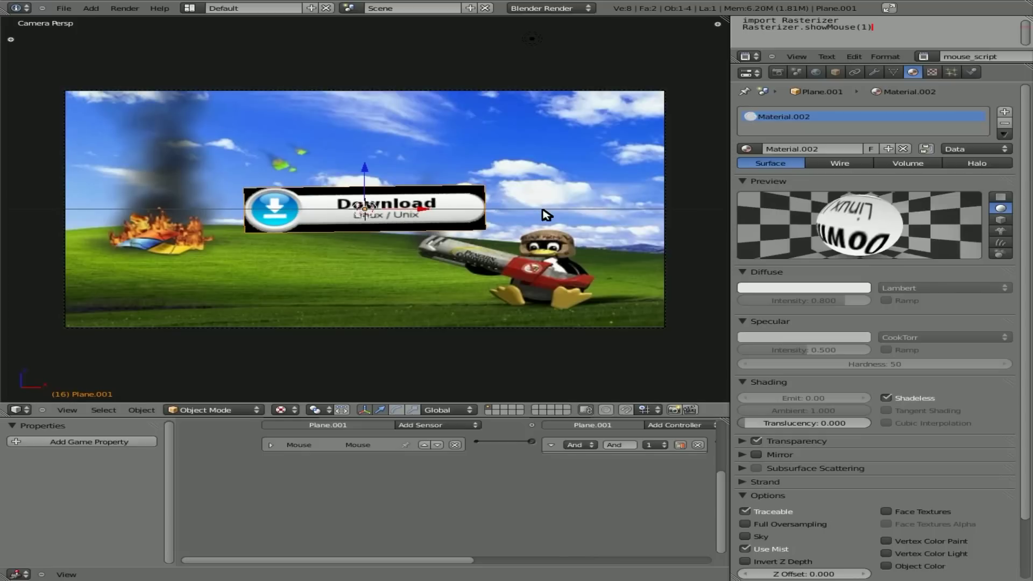
pyautogui.press('i')
pyautogui.click(547, 213)
# Step: Step back and forth between frames -1 and 19 to examine how the button scales and rotates
pyautogui.press('Left')
pyautogui.press('Left')
pyautogui.press('Left')
pyautogui.press('Left')
pyautogui.press('Left')
pyautogui.press('Left')
pyautogui.press('Left')
pyautogui.press('Left')
pyautogui.press('Left')
pyautogui.press('Left')
pyautogui.press('Left')
pyautogui.press('Left')
pyautogui.press('Left')
pyautogui.press('Left')
pyautogui.press('Left')
pyautogui.press('Left')
pyautogui.press('Left')
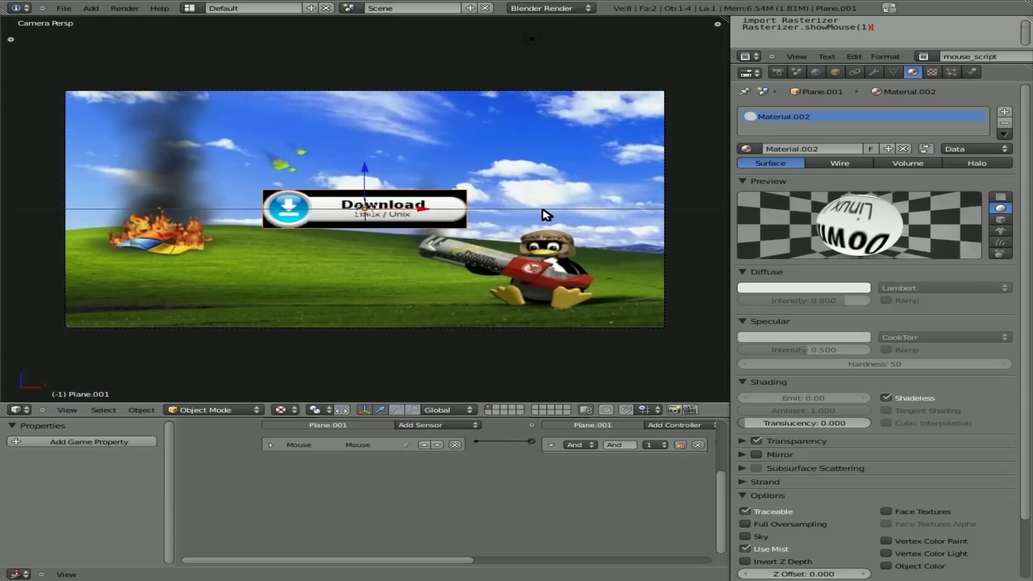
pyautogui.press('Right')
pyautogui.press('Right')
pyautogui.press('Right')
pyautogui.press('Right')
pyautogui.press('Right')
pyautogui.press('Right')
pyautogui.press('Right')
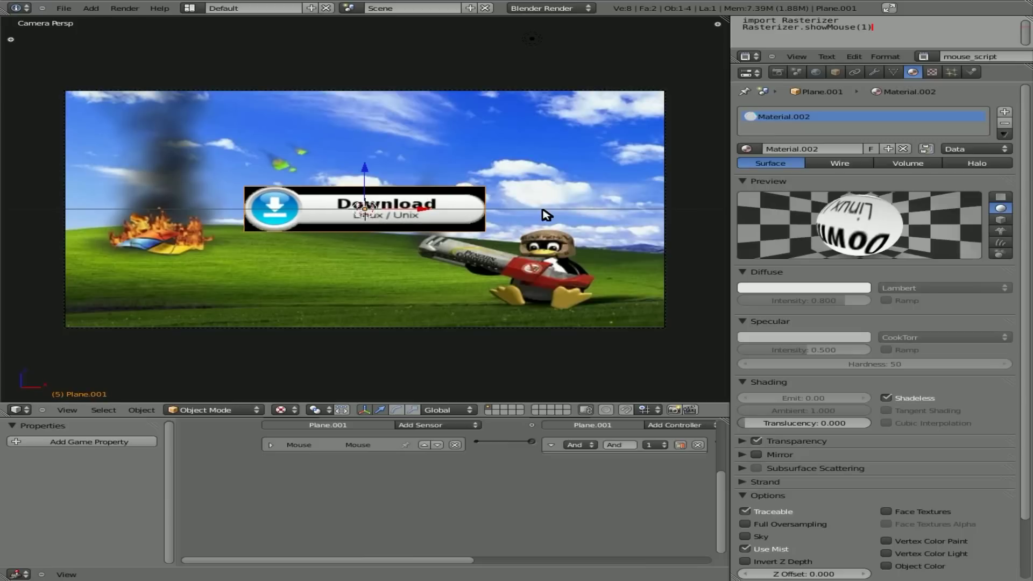
pyautogui.press('Right')
pyautogui.press('Right')
pyautogui.press('Right')
pyautogui.press('Right')
pyautogui.press('Right')
pyautogui.press('Right')
pyautogui.press('Right')
pyautogui.press('Right')
pyautogui.press('Right')
pyautogui.press('Right')
pyautogui.press('Right')
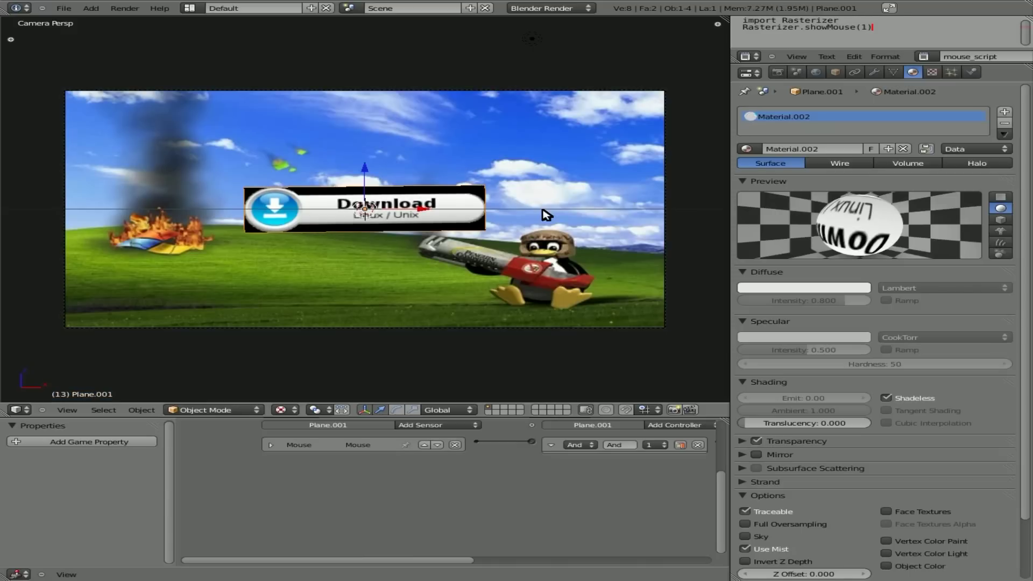
pyautogui.press('Left')
pyautogui.press('Left')
pyautogui.press('Left')
pyautogui.press('Left')
pyautogui.press('Left')
pyautogui.press('Left')
pyautogui.press('Left')
pyautogui.press('Left')
pyautogui.press('Left')
pyautogui.press('Left')
pyautogui.press('Left')
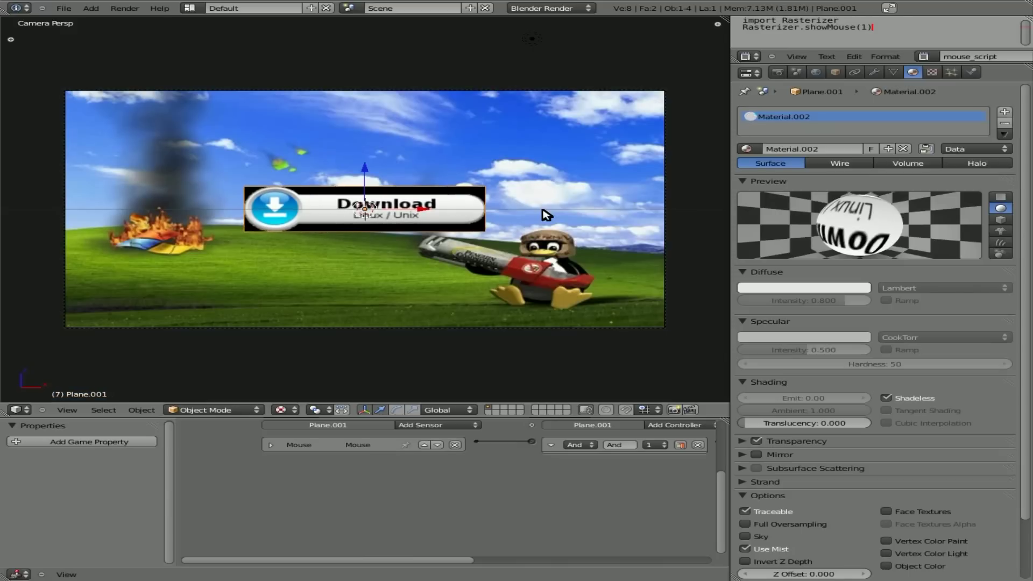
pyautogui.press('Right')
pyautogui.press('Right')
pyautogui.press('Right')
pyautogui.press('Right')
pyautogui.press('Right')
pyautogui.press('Right')
pyautogui.press('Right')
pyautogui.press('Right')
pyautogui.press('Right')
pyautogui.press('Right')
pyautogui.press('Right')
pyautogui.press('Right')
pyautogui.press('Right')
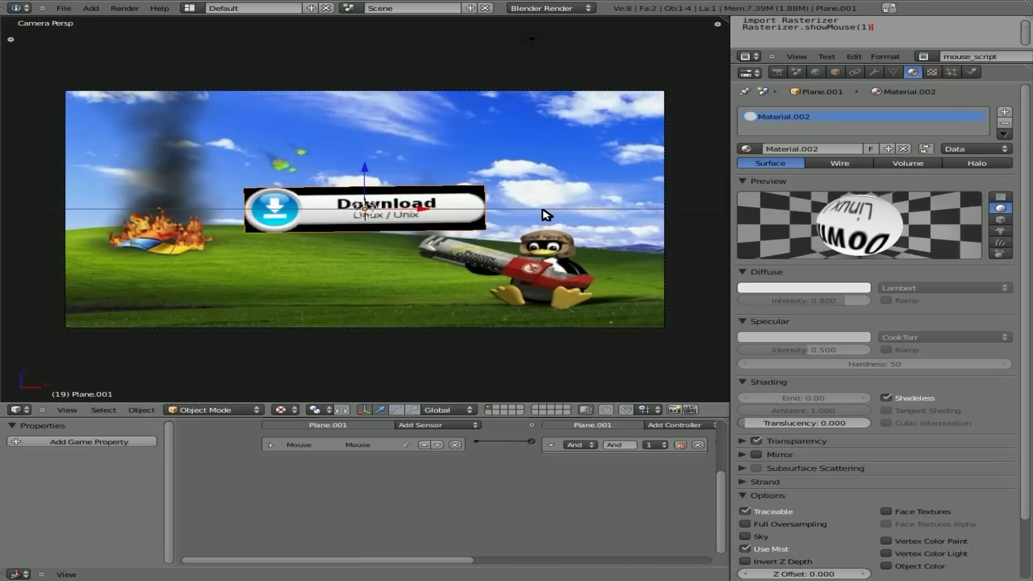
pyautogui.press('Left')
pyautogui.press('Left')
pyautogui.press('Left')
pyautogui.press('Left')
pyautogui.press('Left')
pyautogui.press('Left')
pyautogui.press('Left')
pyautogui.press('Left')
pyautogui.press('Left')
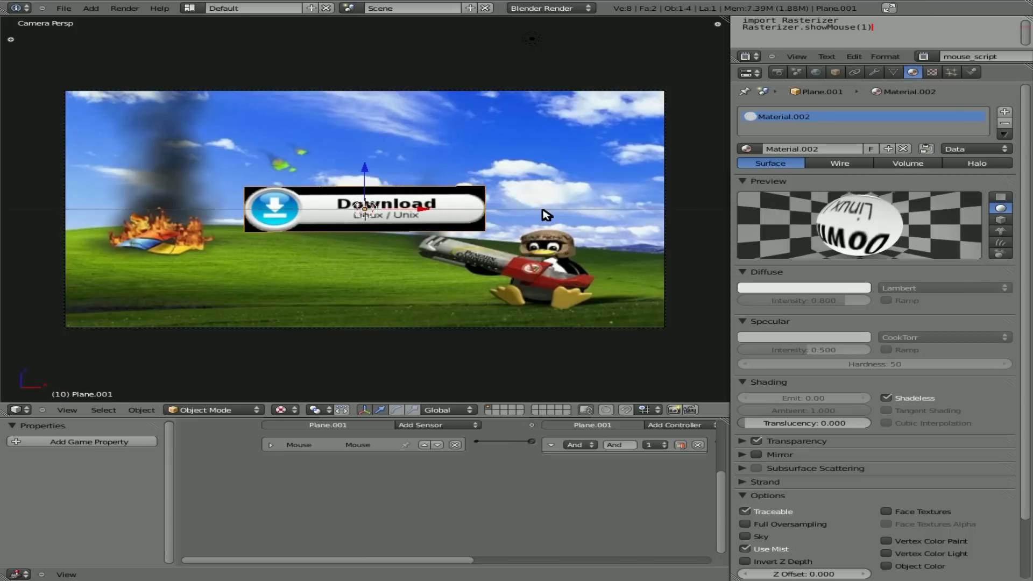
pyautogui.press('Left')
pyautogui.press('Left')
pyautogui.press('Left')
pyautogui.press('Left')
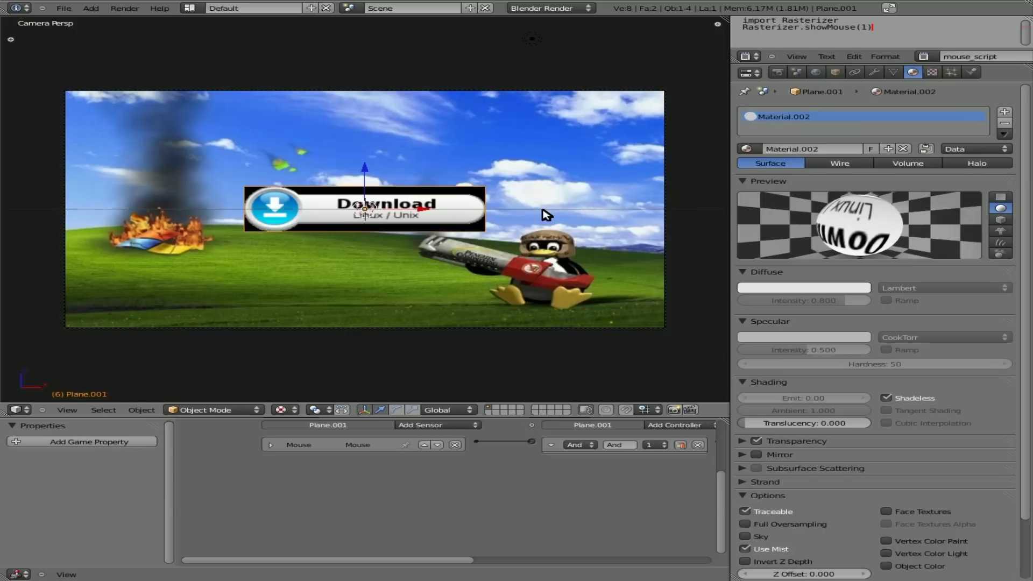
pyautogui.press('Right')
pyautogui.press('Right')
pyautogui.press('Right')
pyautogui.press('Right')
pyautogui.press('Right')
pyautogui.press('Right')
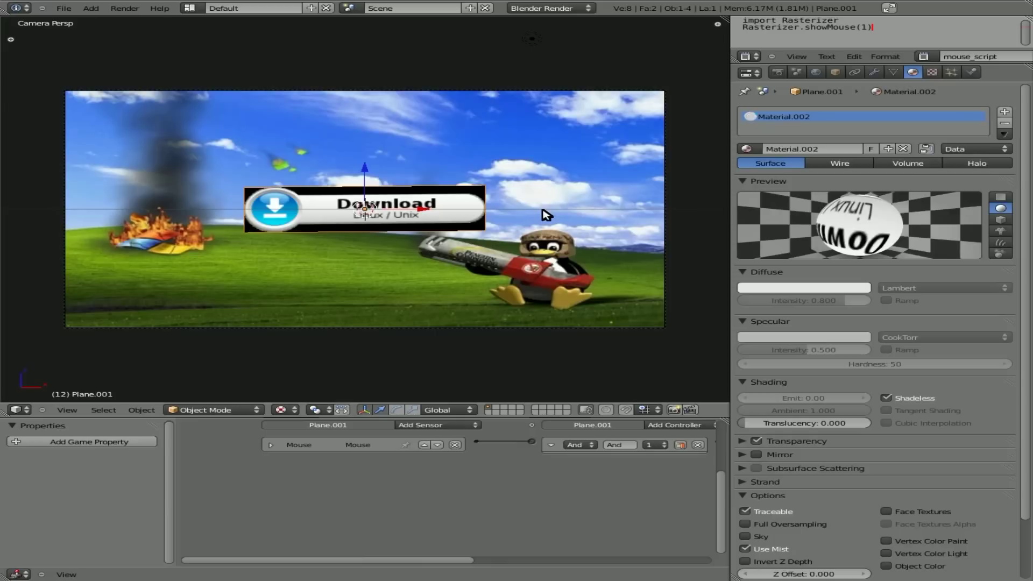
# Step: At frame 11, rotate the button plane 180 degrees, insert a Rotation keyframe, and play back the animation
pyautogui.press('Left')
pyautogui.press('r')
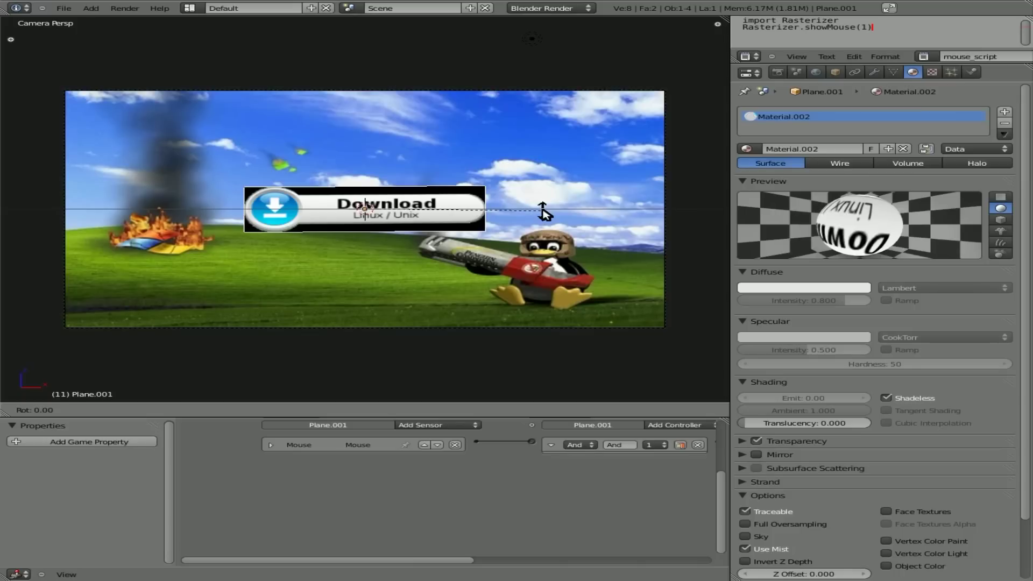
pyautogui.write('180')
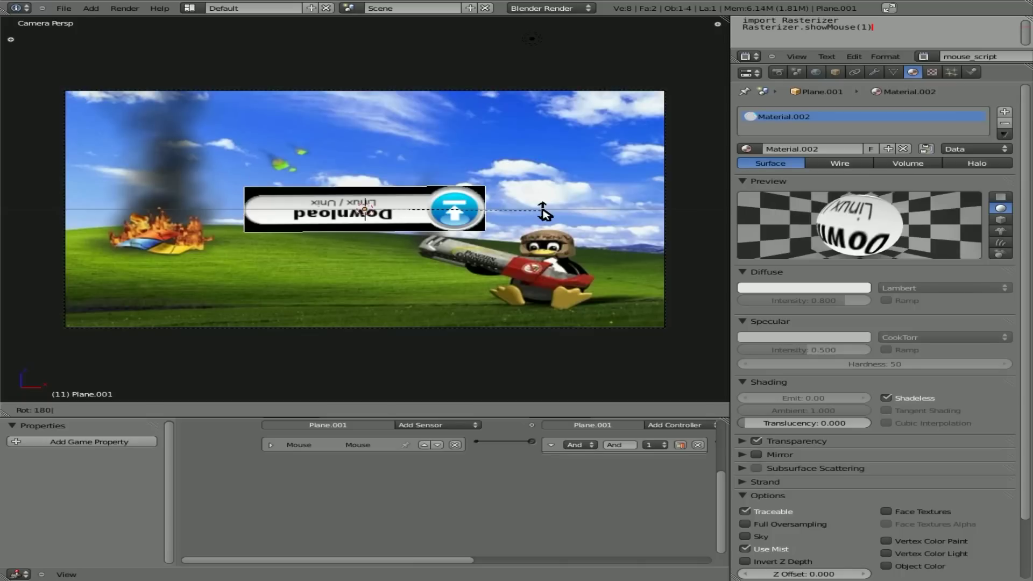
pyautogui.press('Return')
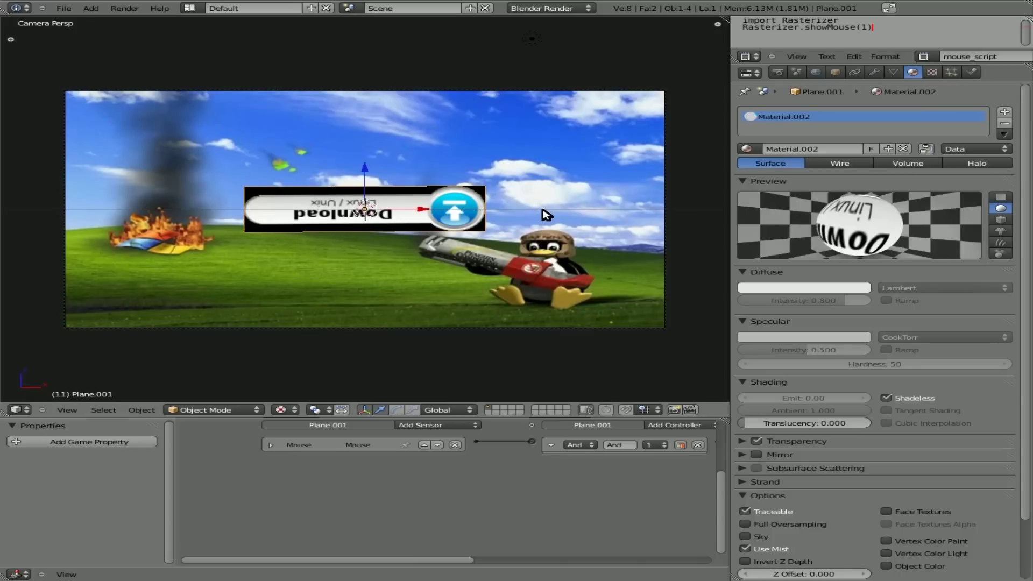
pyautogui.press('i')
pyautogui.click(543, 211)
pyautogui.hotkey('alt', 'a')
pyautogui.press('Escape')
pyautogui.hotkey('alt', 'a')
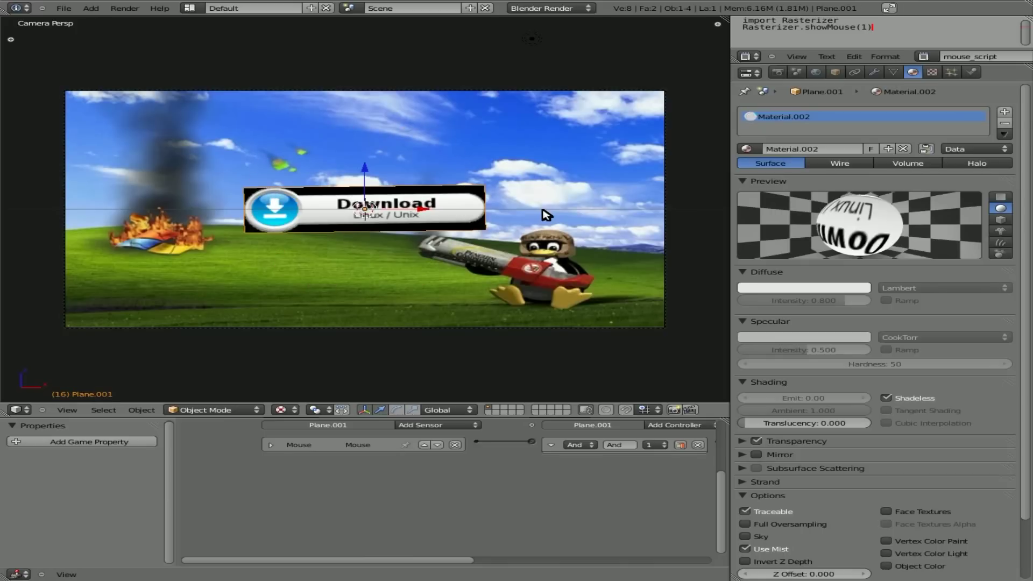
# Step: At frame 16, rotate the button plane 360 degrees and insert a Rotation keyframe
pyautogui.press('r')
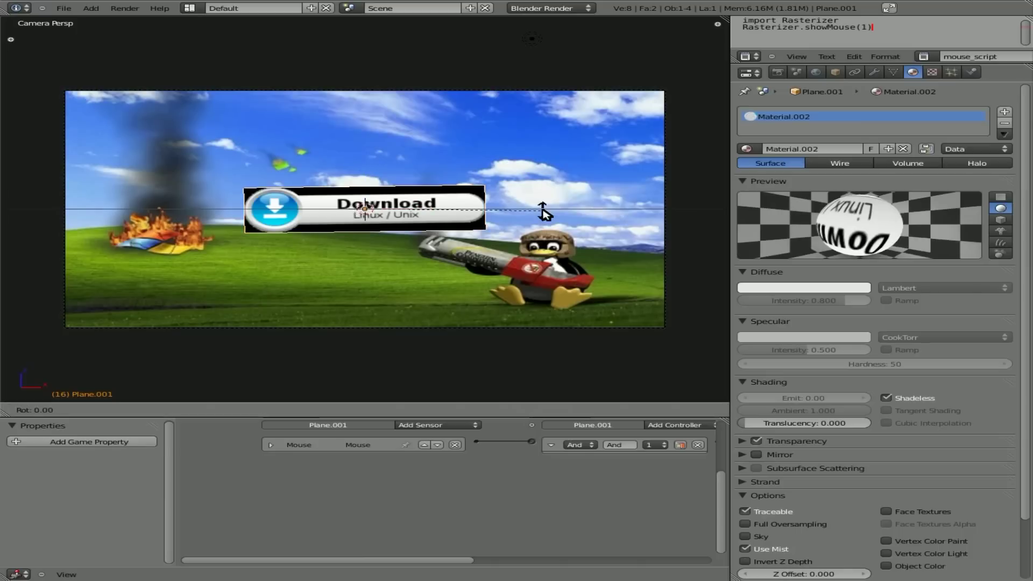
pyautogui.write('360')
pyautogui.press('Return')
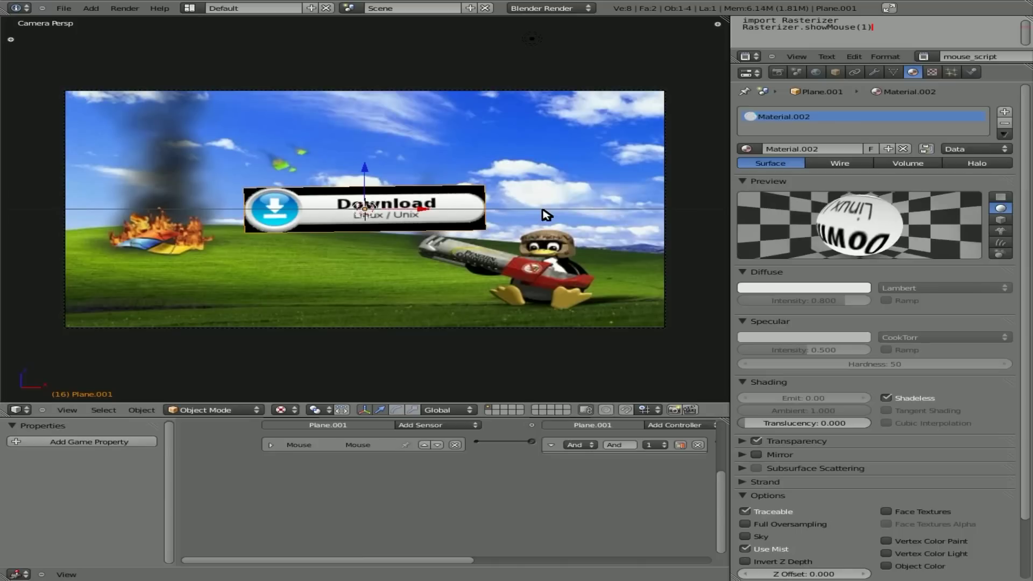
pyautogui.press('i')
pyautogui.click(547, 215)
# Step: Step back from frame 16 to frame 5 and forward again to examine the button's rotation
pyautogui.press('Left')
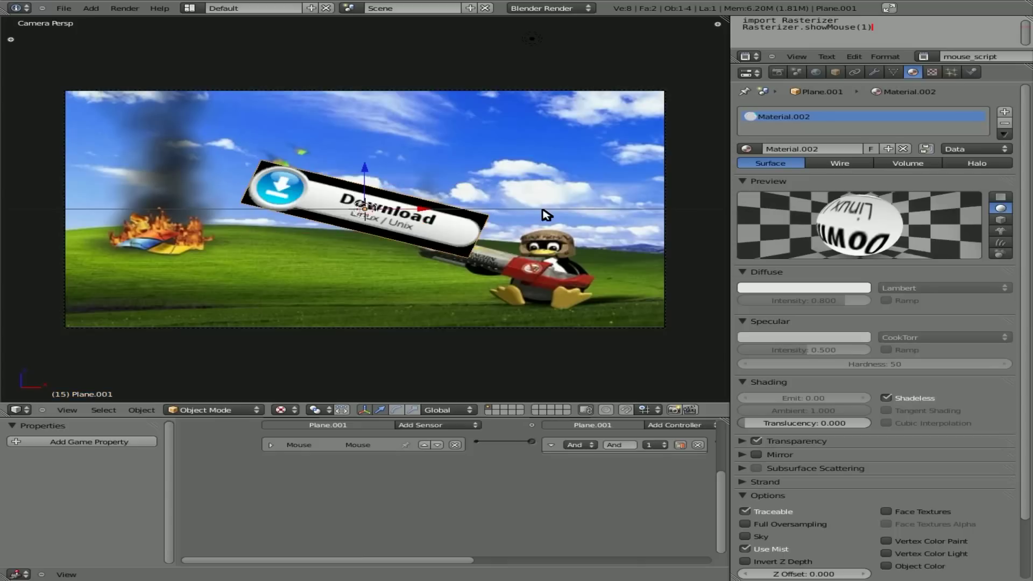
pyautogui.press('Left')
pyautogui.press('Left')
pyautogui.press('Left')
pyautogui.press('Left')
pyautogui.press('Left')
pyautogui.press('Left')
pyautogui.press('Left')
pyautogui.press('Left')
pyautogui.press('Left')
pyautogui.press('Left')
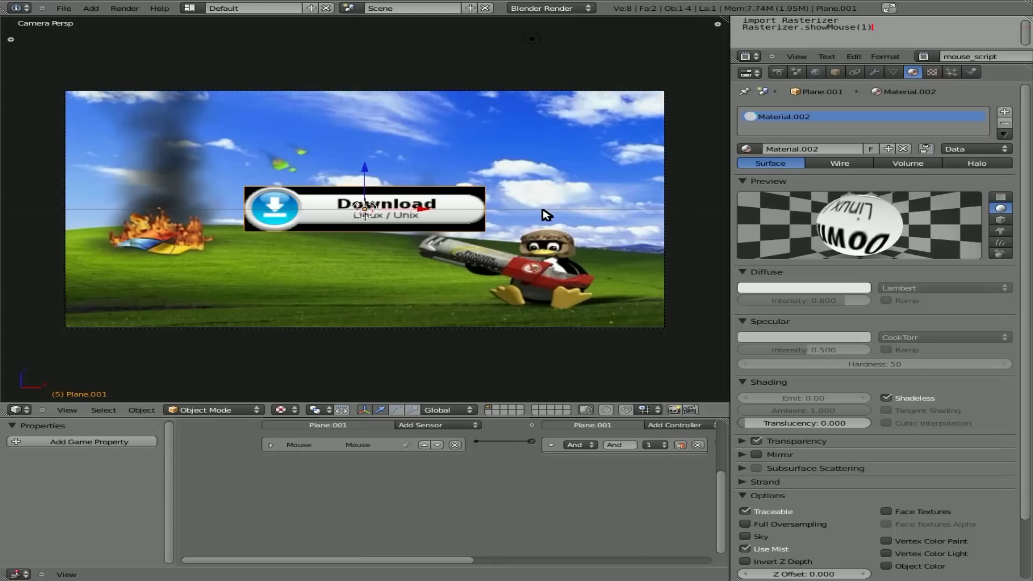
pyautogui.press('Right')
pyautogui.press('Right')
pyautogui.press('Right')
pyautogui.press('Right')
pyautogui.press('Right')
pyautogui.press('Right')
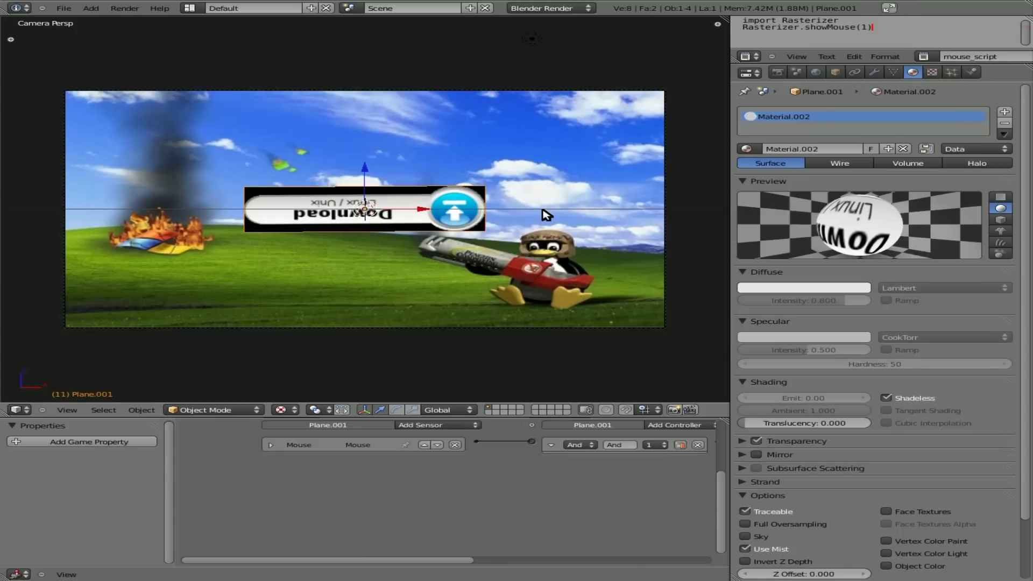
pyautogui.press('Right')
pyautogui.press('Right')
pyautogui.press('Right')
pyautogui.press('Right')
pyautogui.press('Right')
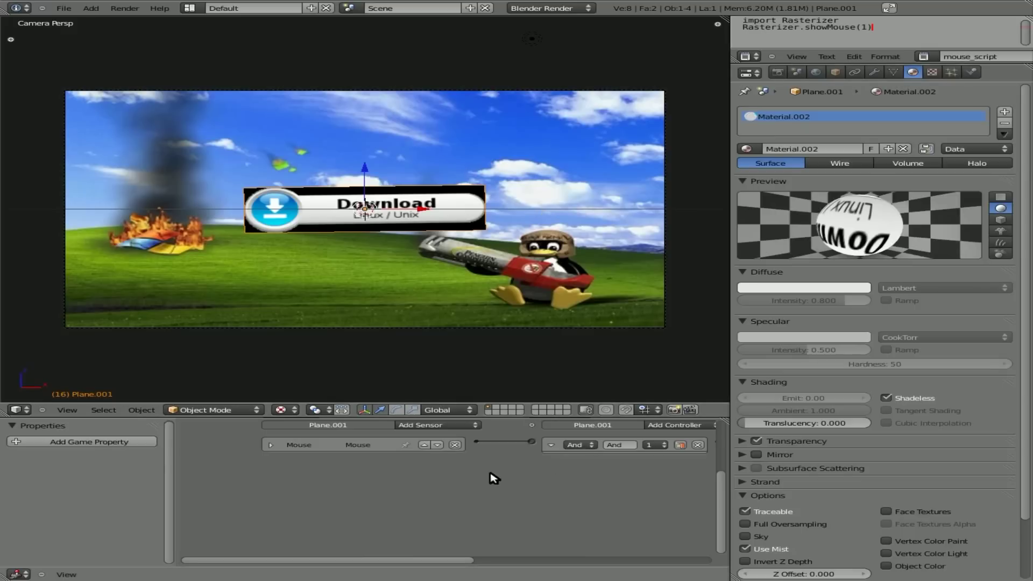
# Step: Add a second Mouse sensor, And controller and F-Curve actuator to the button plane's game logic
pyautogui.scroll(-2, 430, 489)
pyautogui.moveTo(629, 504); pyautogui.dragTo(460, 498, button='middle')
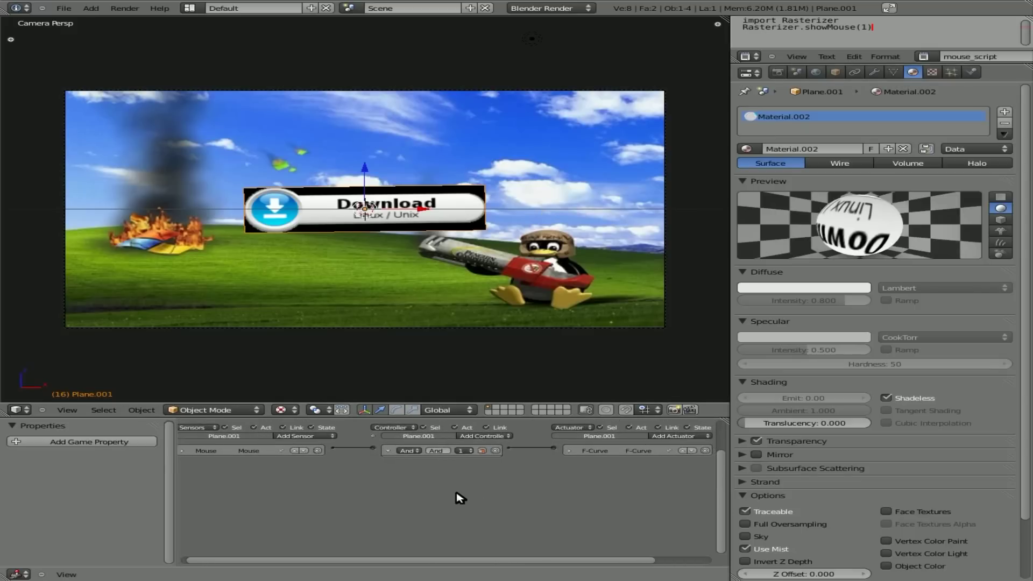
pyautogui.click(317, 437)
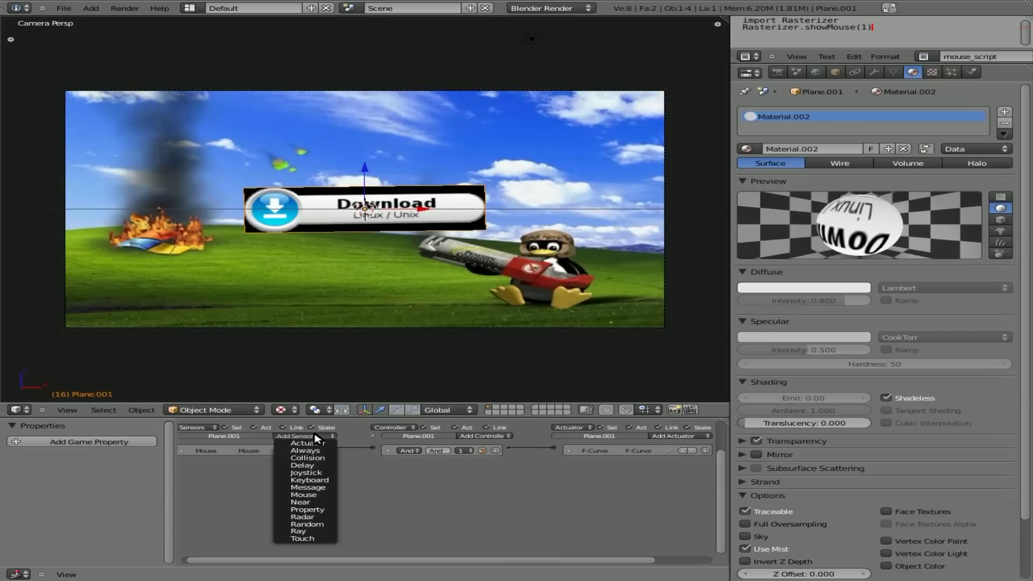
pyautogui.click(319, 494)
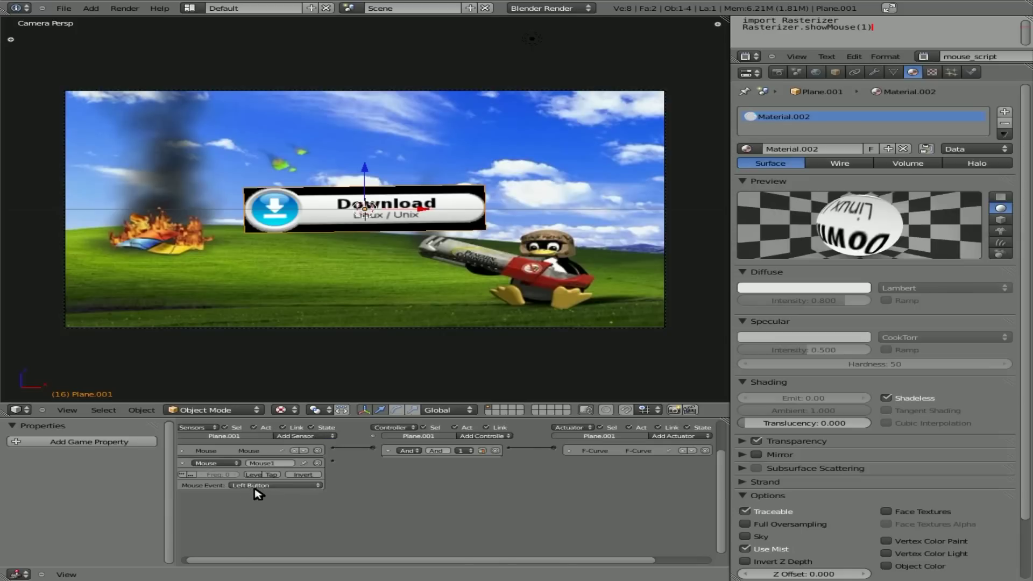
pyautogui.click(484, 437)
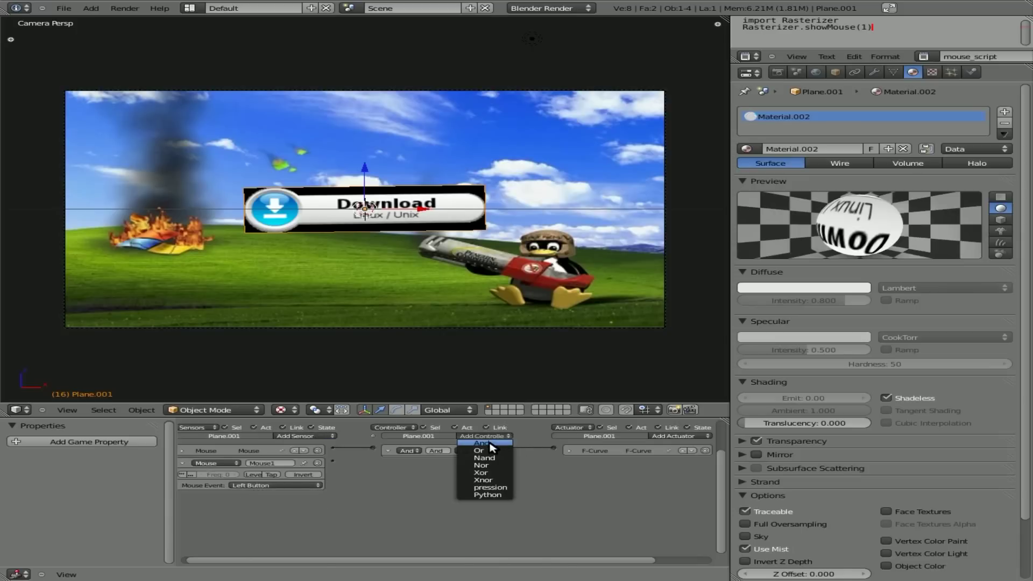
pyautogui.click(481, 448)
pyautogui.click(691, 438)
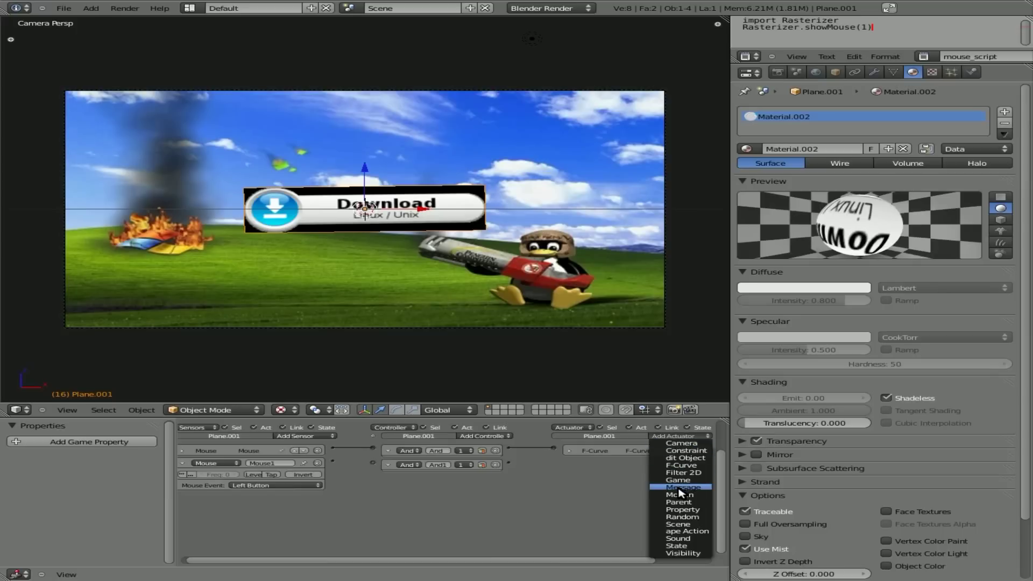
pyautogui.click(658, 471)
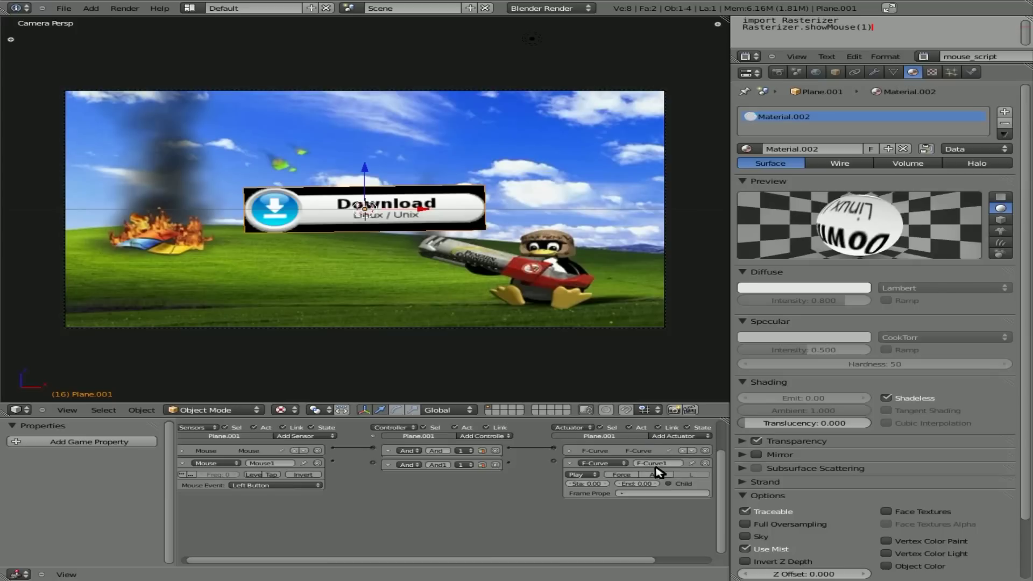
# Step: Wire the new Mouse sensor through the second And controller to the new F-Curve actuator, and set that actuator's playback type to Flipper
pyautogui.click(592, 475)
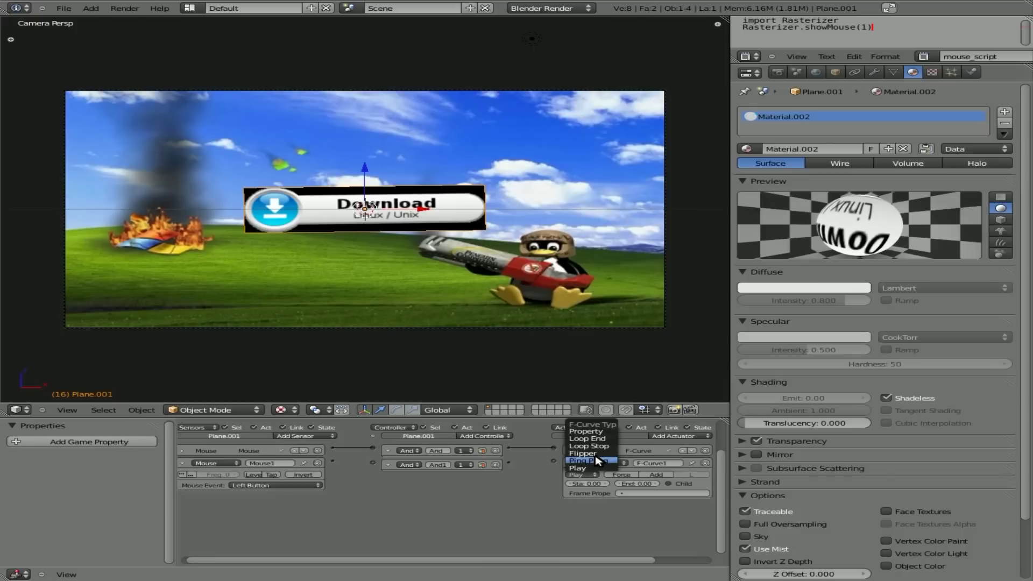
pyautogui.click(584, 468)
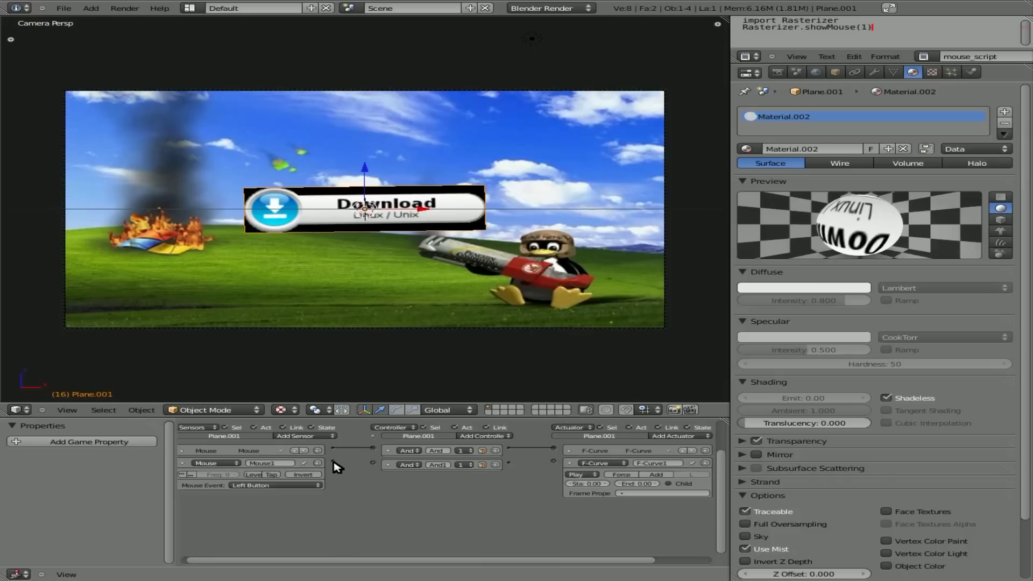
pyautogui.moveTo(333, 460); pyautogui.dragTo(374, 462)
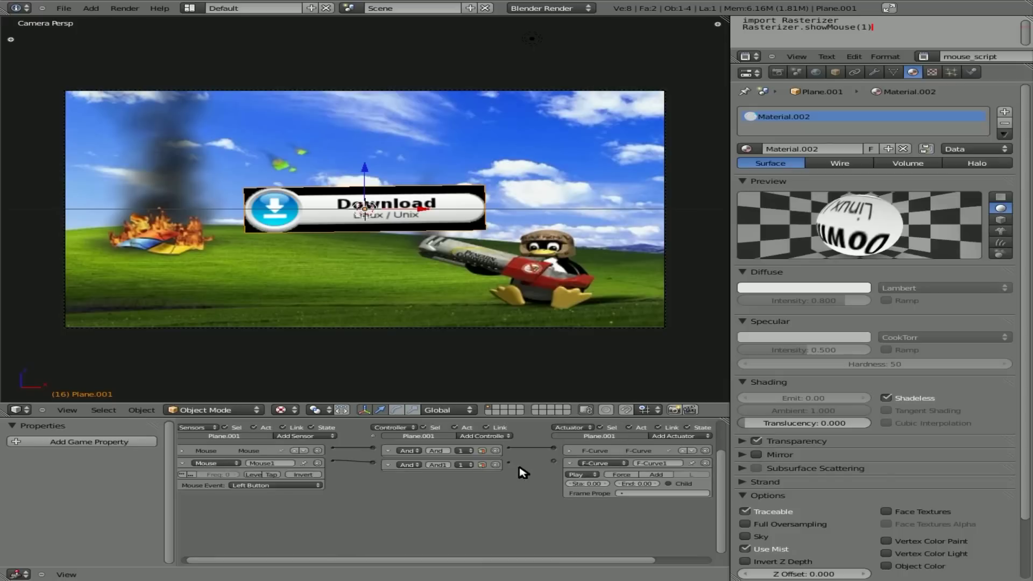
pyautogui.click(584, 474)
pyautogui.click(592, 461)
pyautogui.scroll(2, 524, 468)
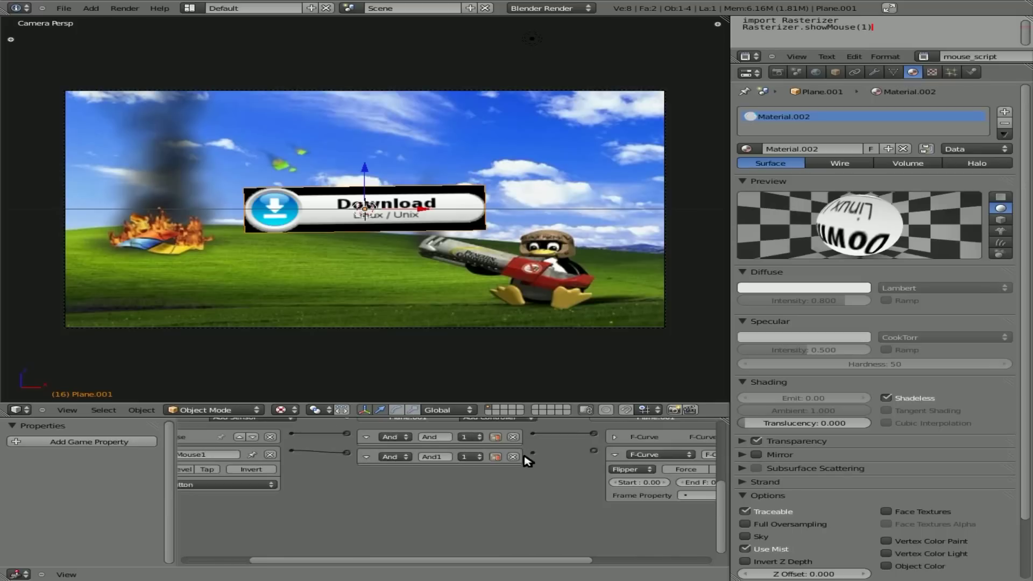
pyautogui.moveTo(532, 453); pyautogui.dragTo(595, 456)
# Step: Set the new F-Curve actuator's start frame to 6 and end frame to 16
pyautogui.moveTo(619, 471); pyautogui.dragTo(489, 484, button='middle')
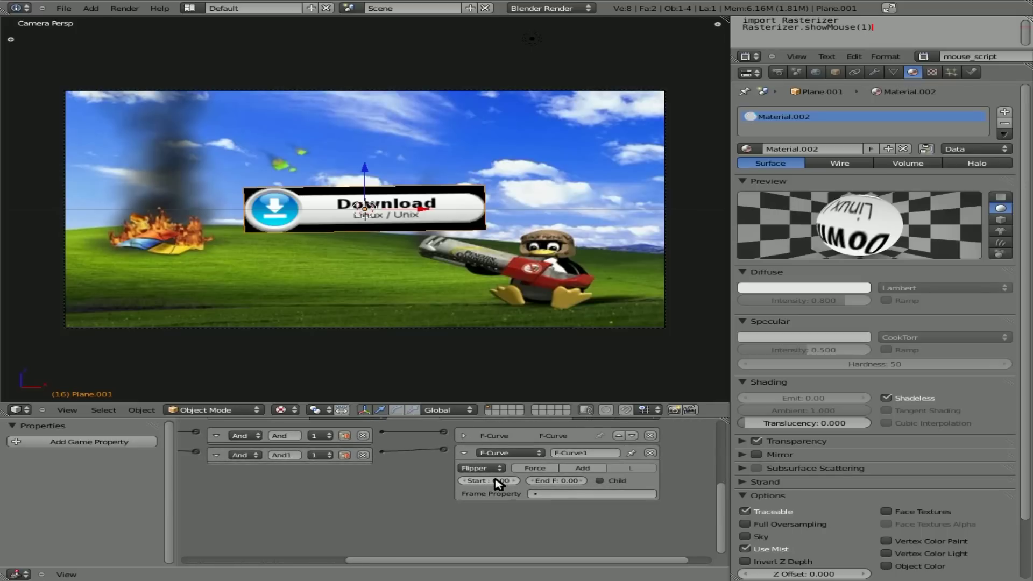
pyautogui.click(498, 481)
pyautogui.write('6')
pyautogui.click(554, 481)
pyautogui.write('16')
pyautogui.press('Return')
# Step: Fit the camera view to the viewport and briefly run the game to check the scene
pyautogui.press('Home')
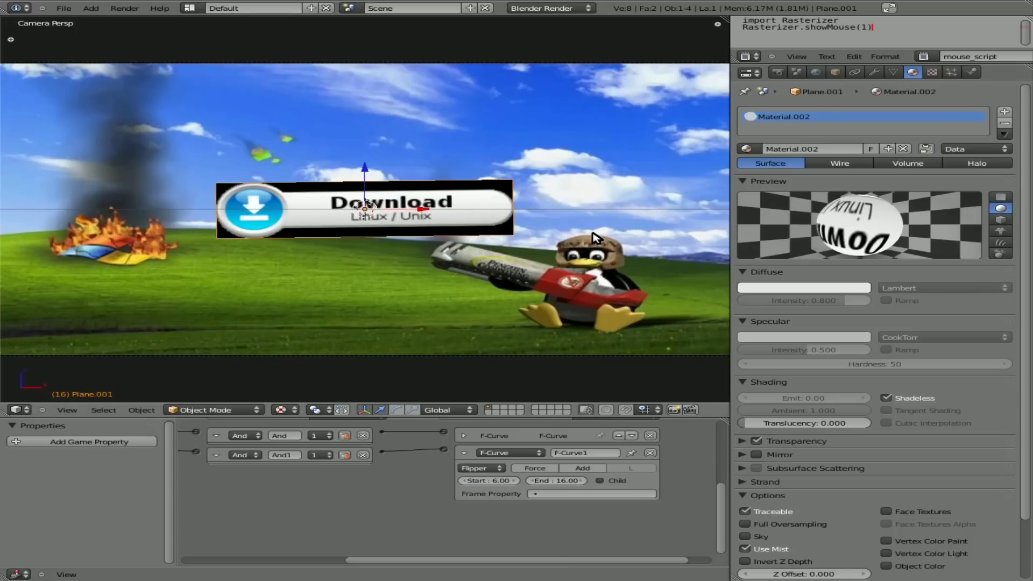
pyautogui.press('p')
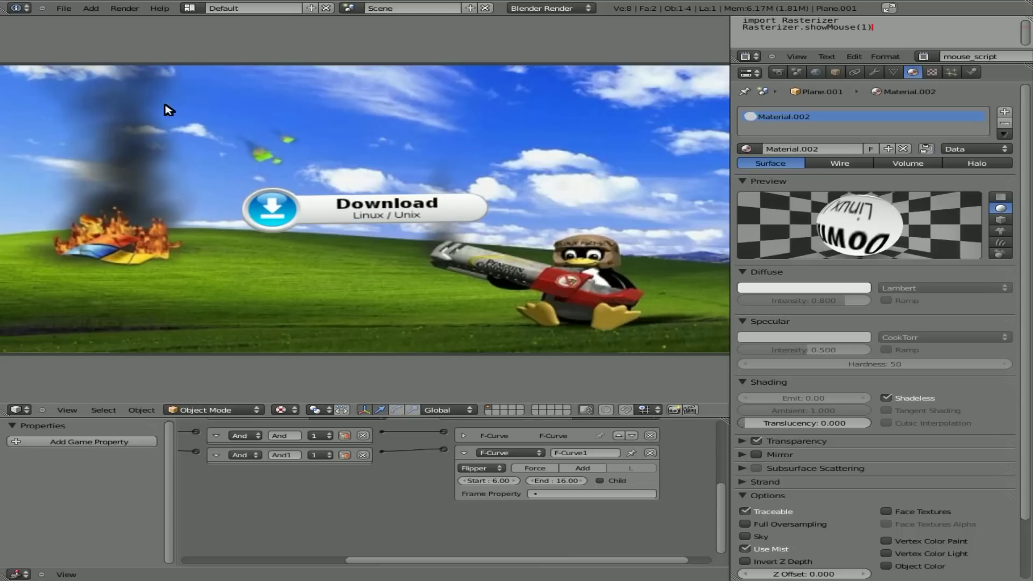
pyautogui.press('Escape')
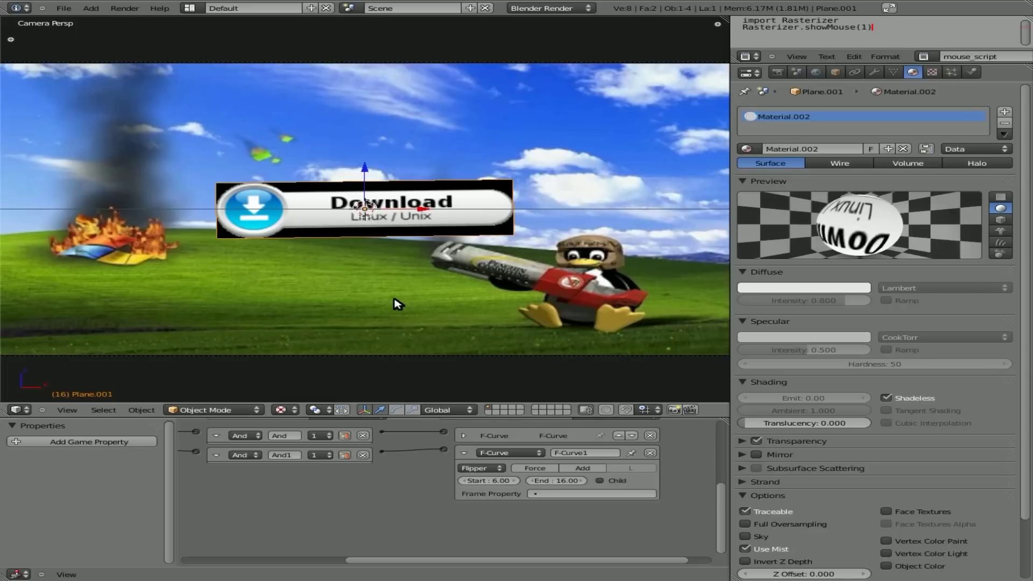
# Step: Return to frame 1 and run the game, testing the download button's mouse-over and mouse-click animations several times before exiting
pyautogui.hotkey('shift', 'Left')
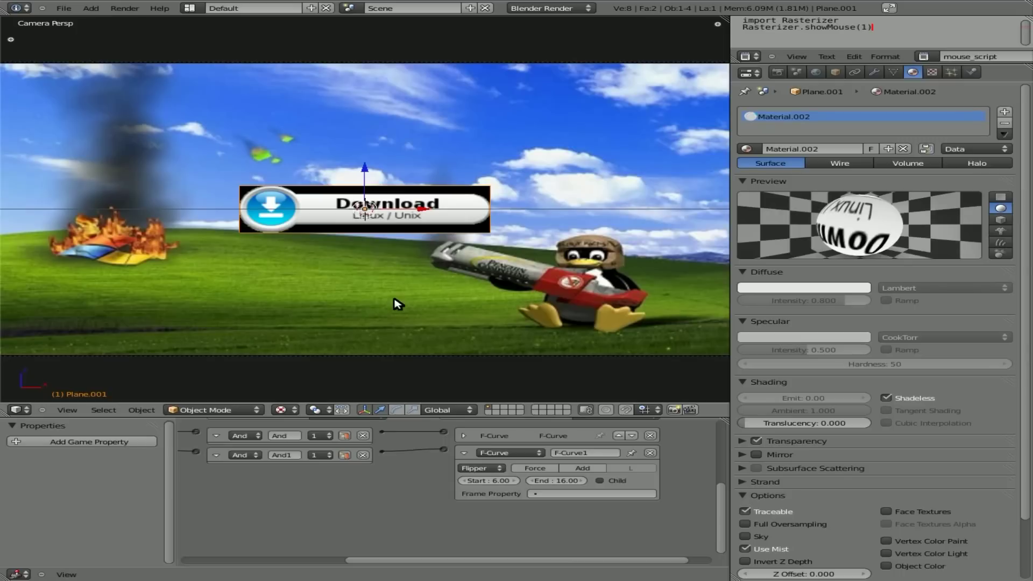
pyautogui.press('p')
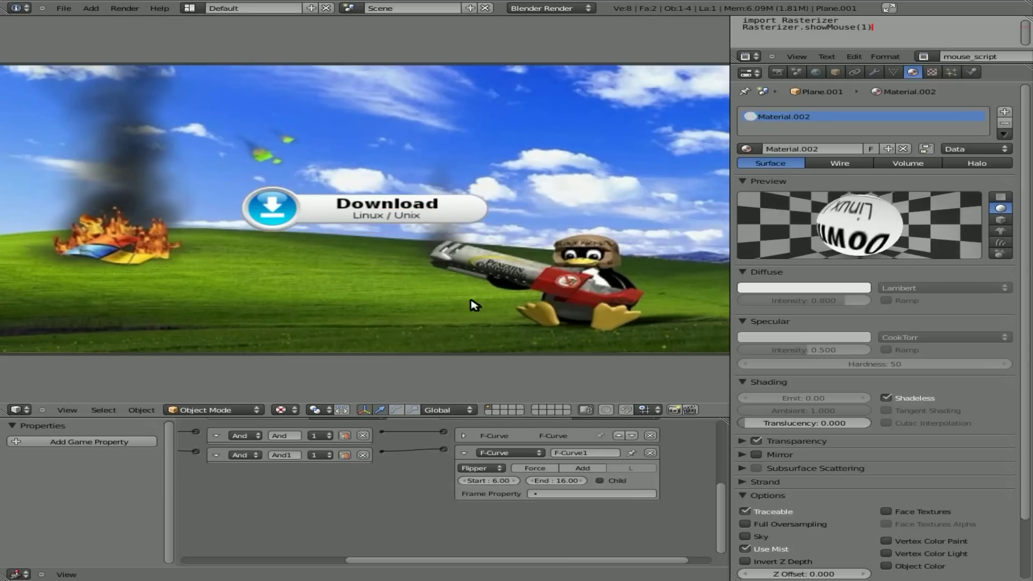
pyautogui.click(434, 204)
pyautogui.click(420, 211)
pyautogui.click(392, 192)
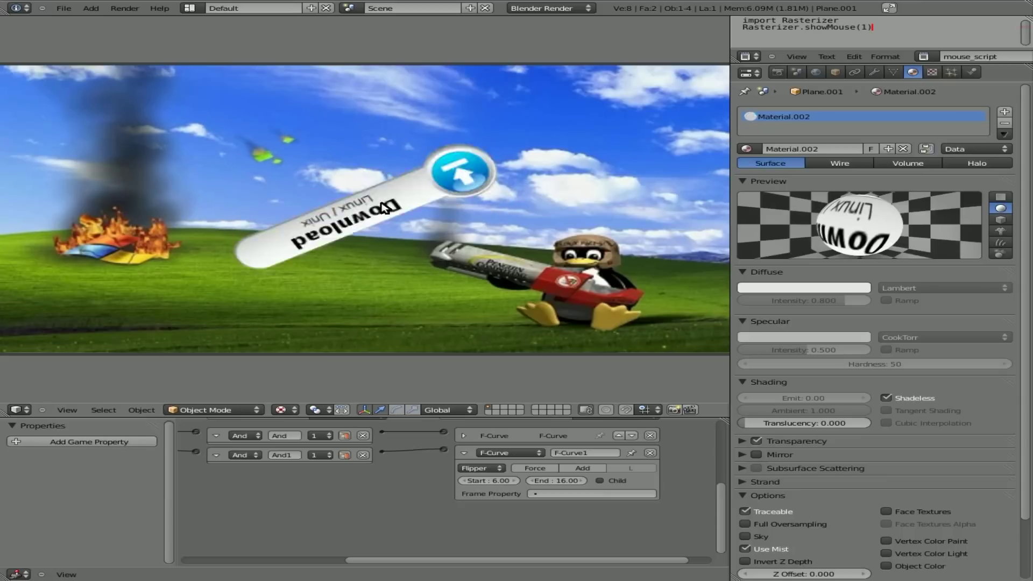
pyautogui.click(461, 192)
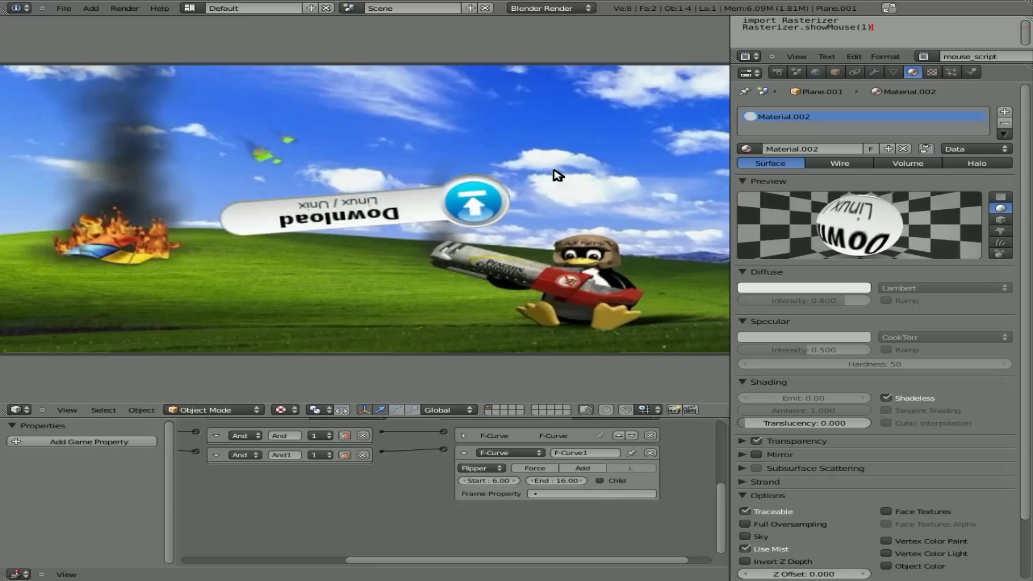
pyautogui.click(405, 199)
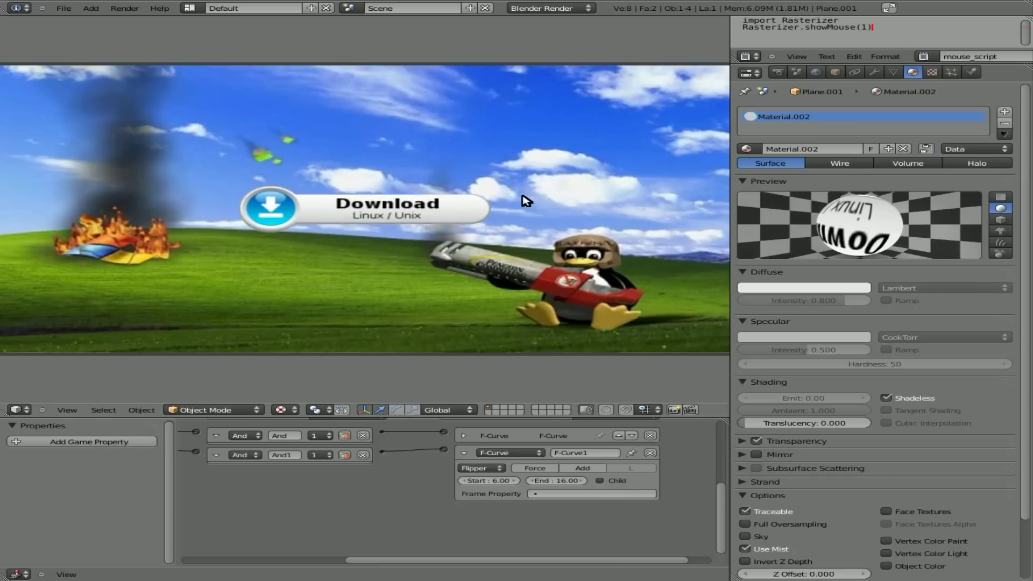
pyautogui.click(391, 207)
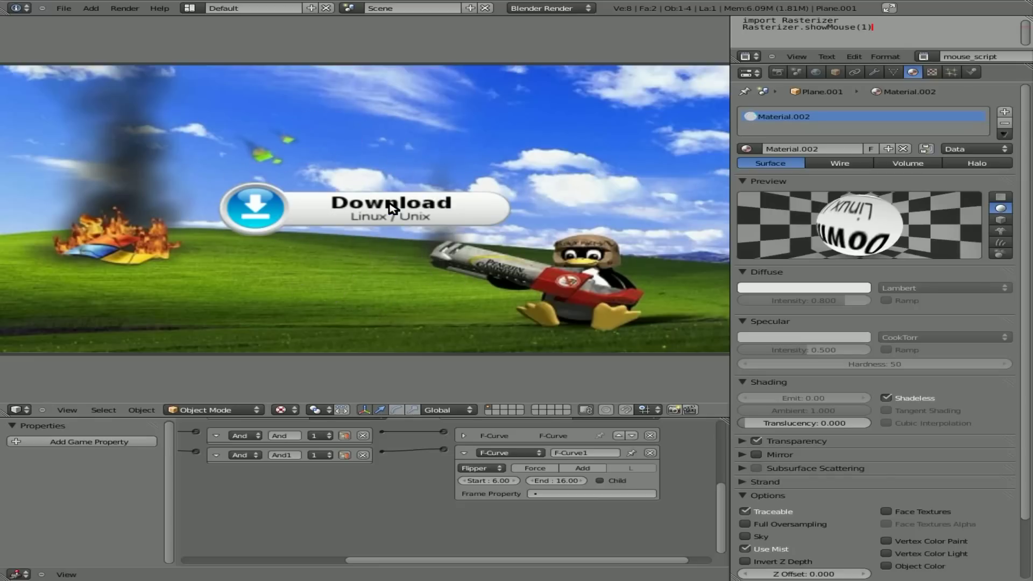
pyautogui.click(392, 208)
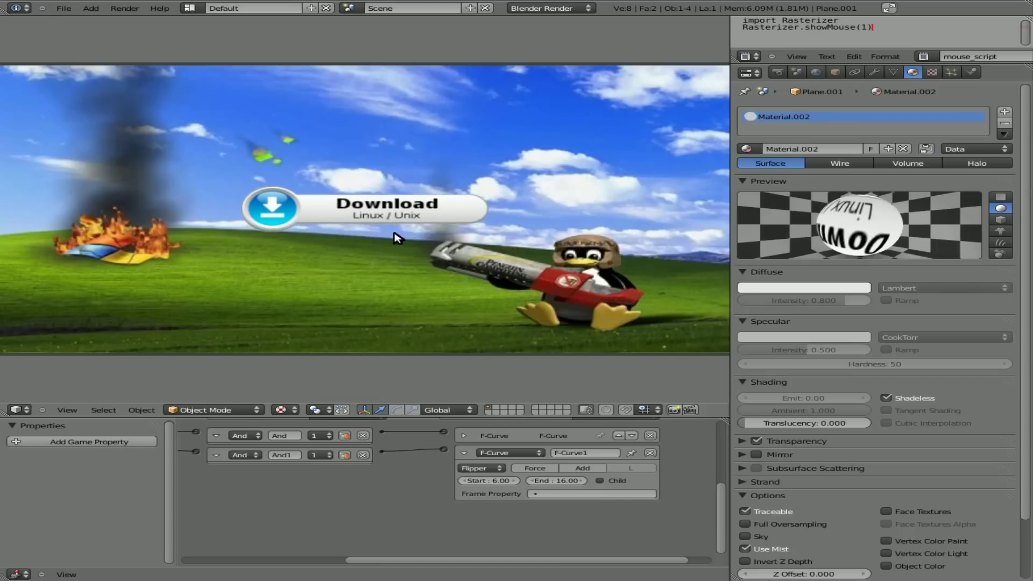
pyautogui.click(381, 216)
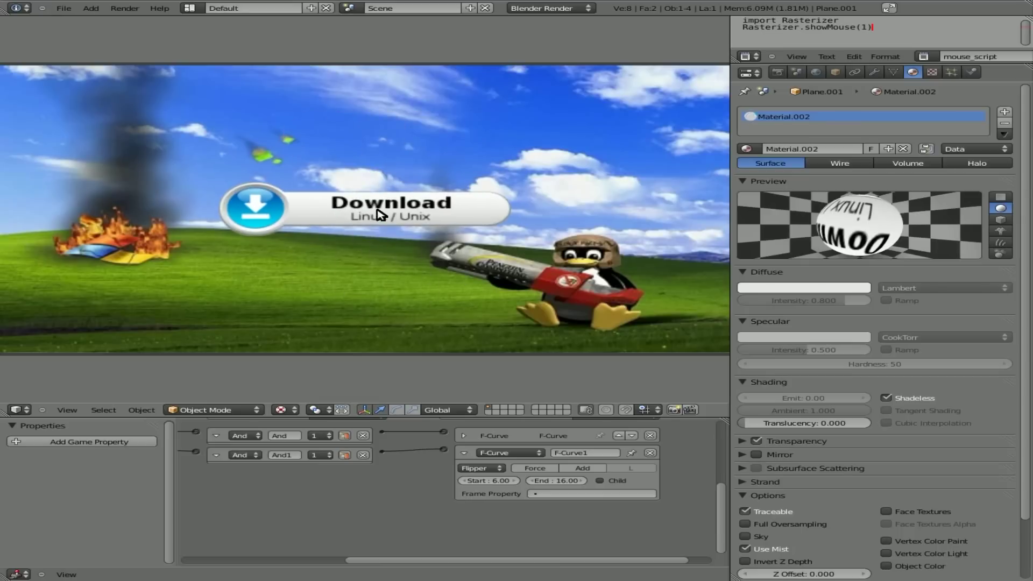
pyautogui.click(381, 215)
pyautogui.press('Escape')
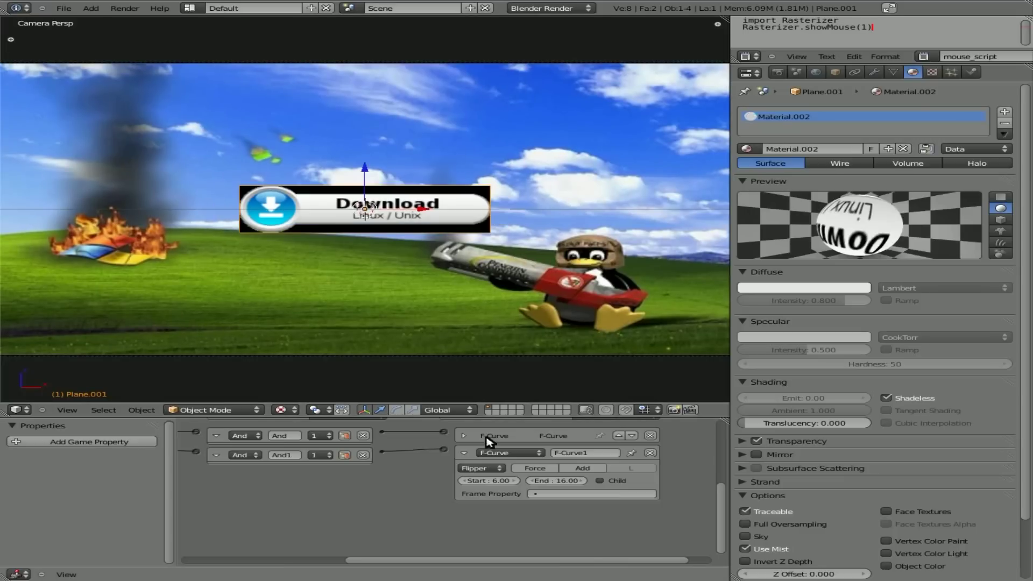
# Step: Change the second F-Curve actuator's playback type to Loop End and test it in the running game
pyautogui.click(492, 470)
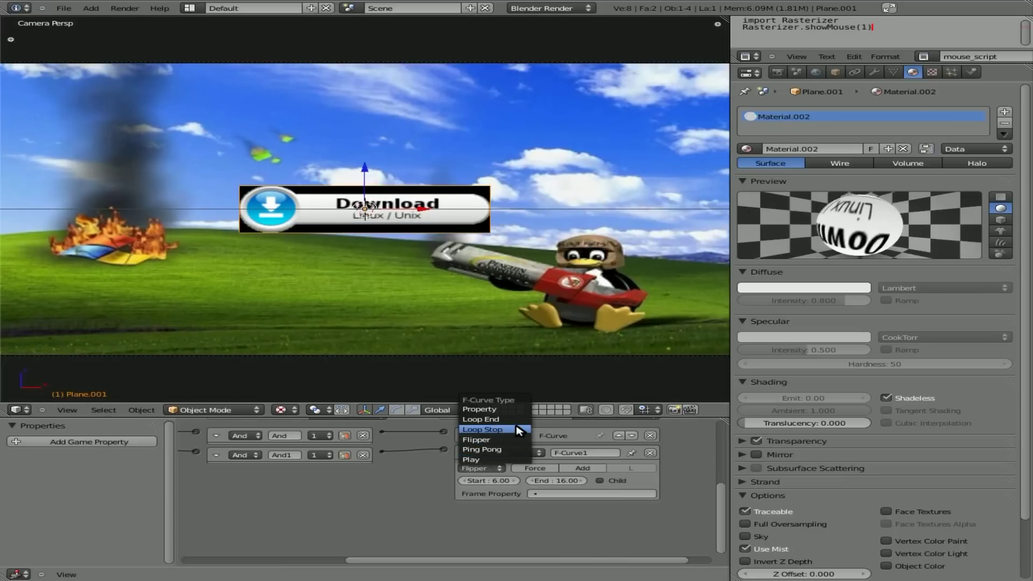
pyautogui.click(497, 419)
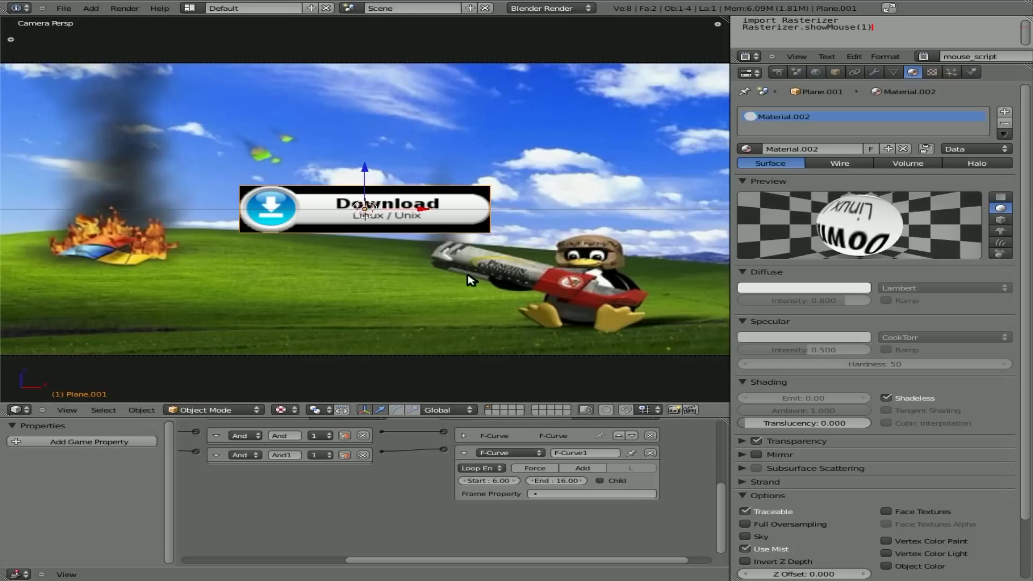
pyautogui.press('p')
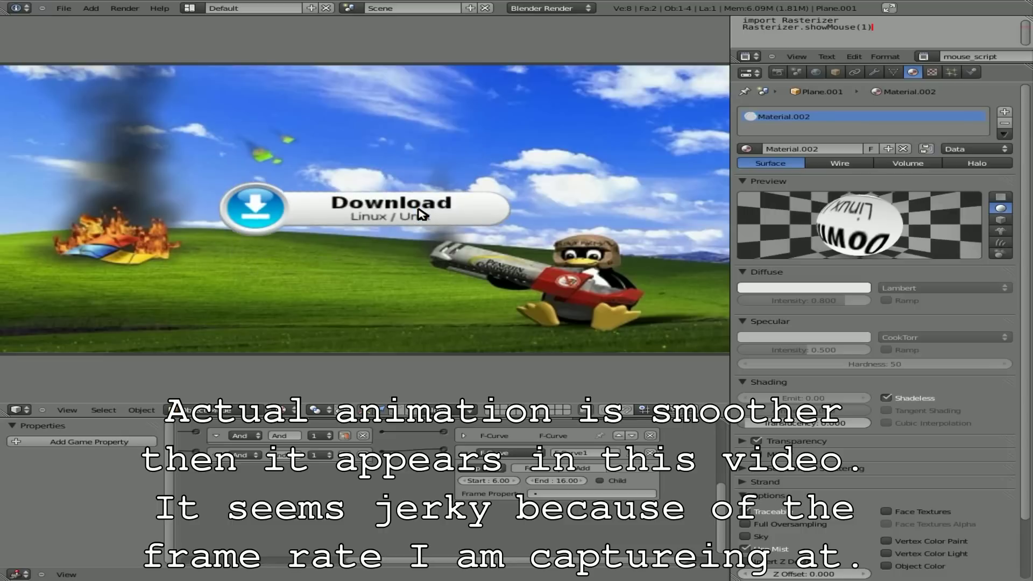
pyautogui.press('Escape')
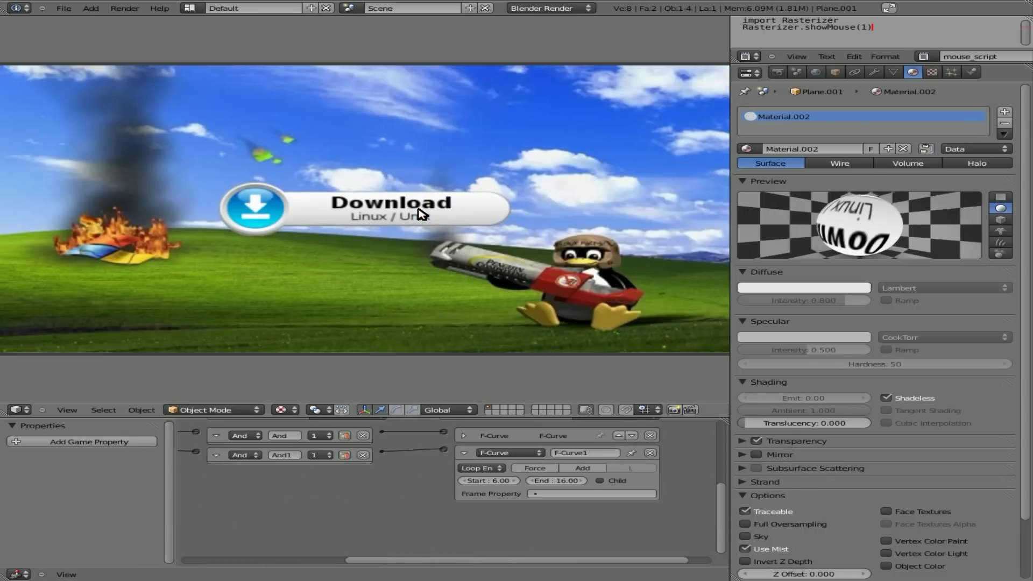